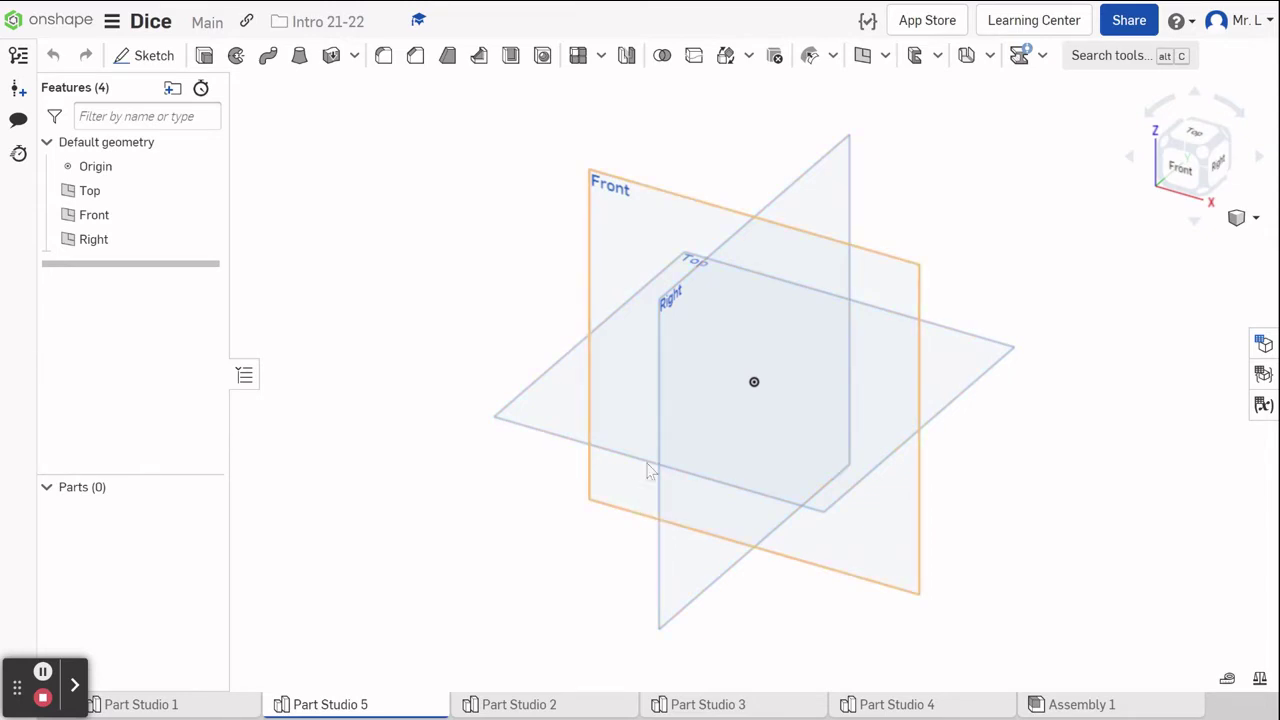
Sketch a center point rectangle about 2.71 by 2.43 in on the Top plane, centered on the origin.
{"action": "left_click", "coordinate": [1188, 138]}
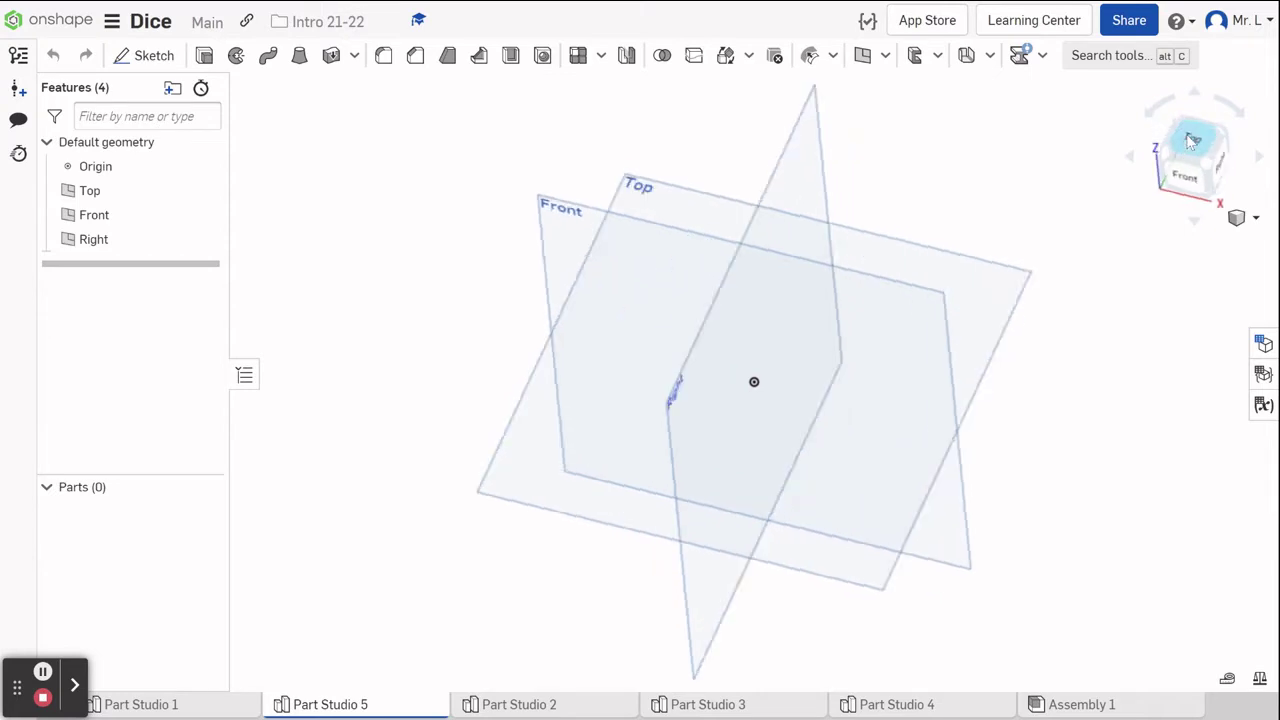
{"action": "left_click", "coordinate": [143, 58]}
{"action": "left_click", "coordinate": [587, 211]}
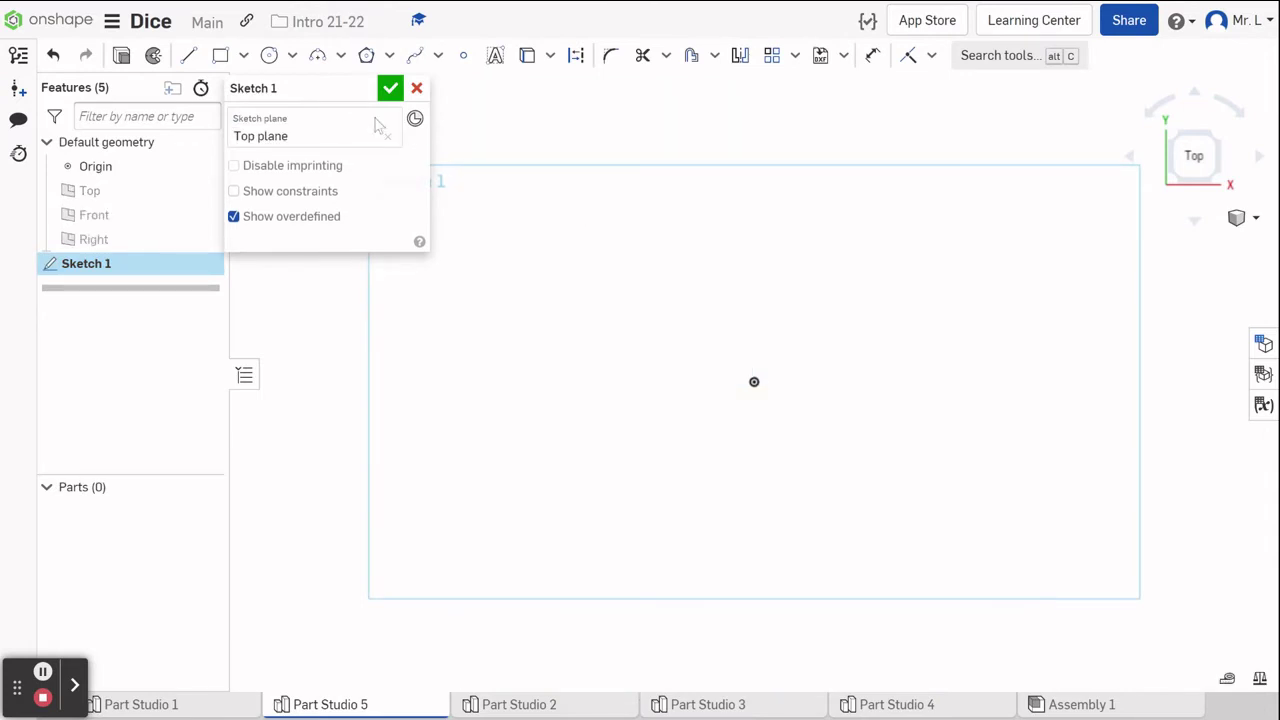
{"action": "left_click", "coordinate": [244, 57]}
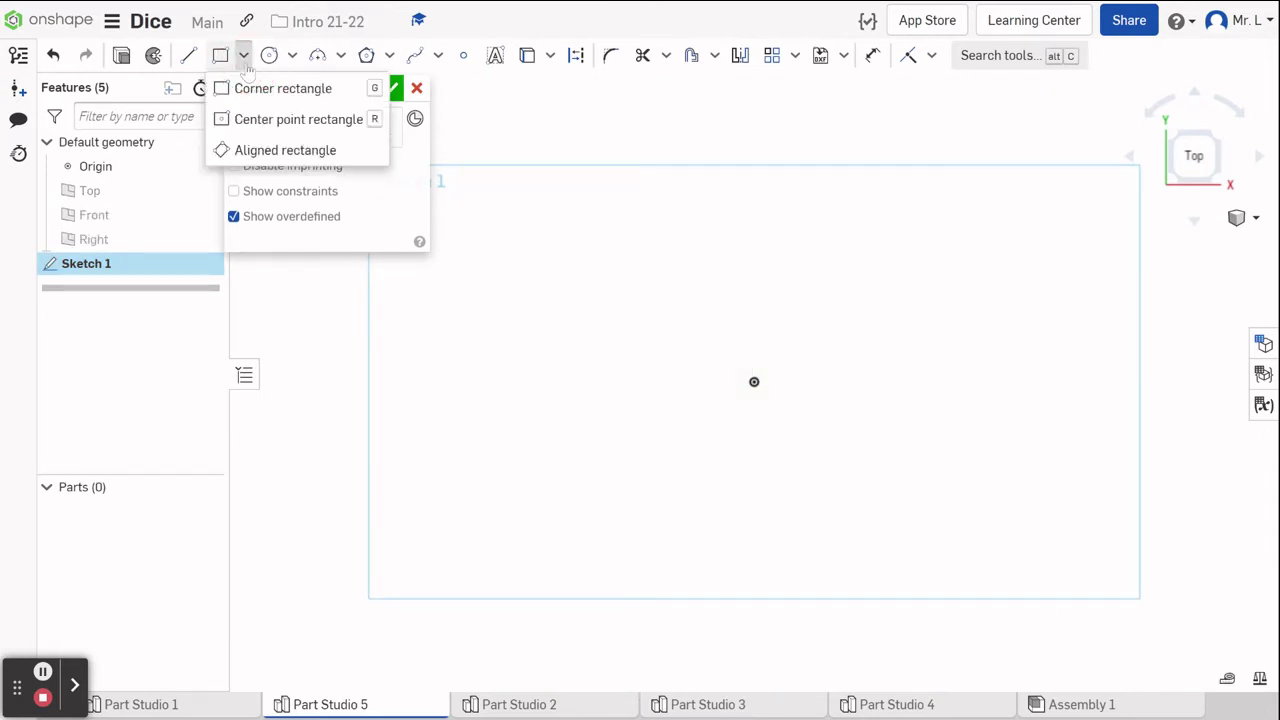
{"action": "left_click", "coordinate": [266, 120]}
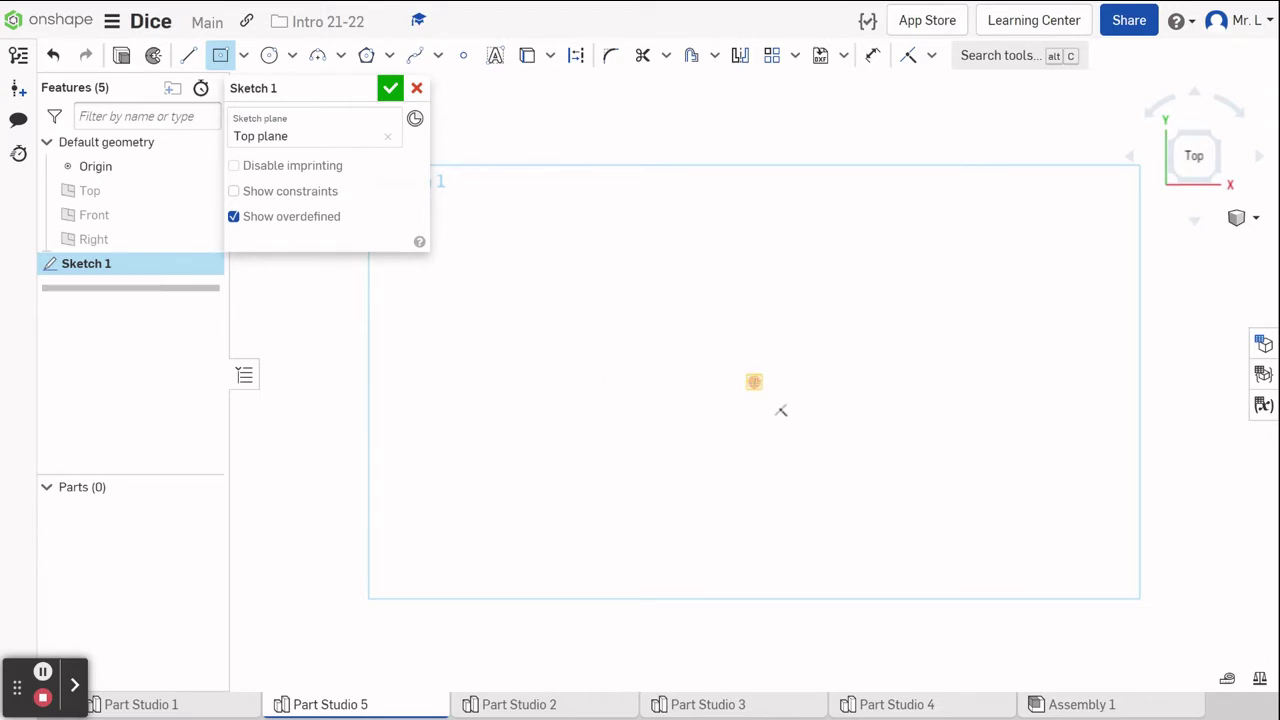
{"action": "left_click_drag", "start_coordinate": [754, 382], "coordinate": [888, 502]}
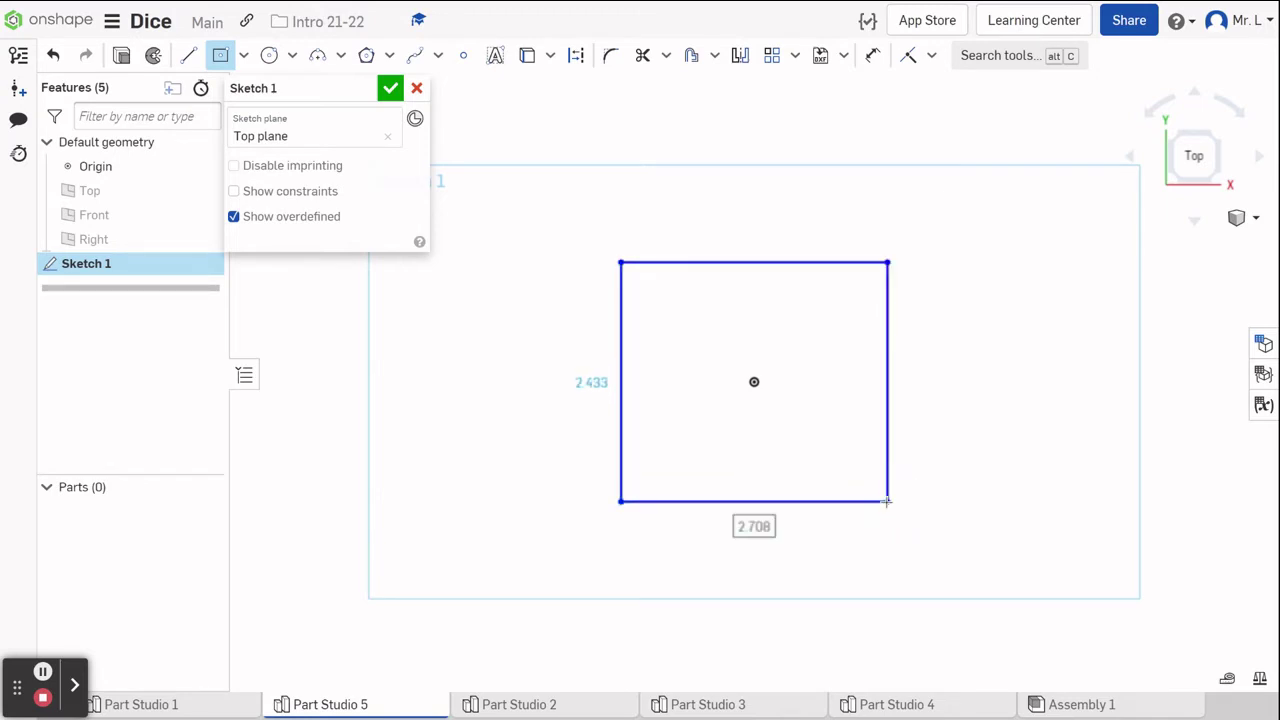
{"action": "key", "text": "Escape"}
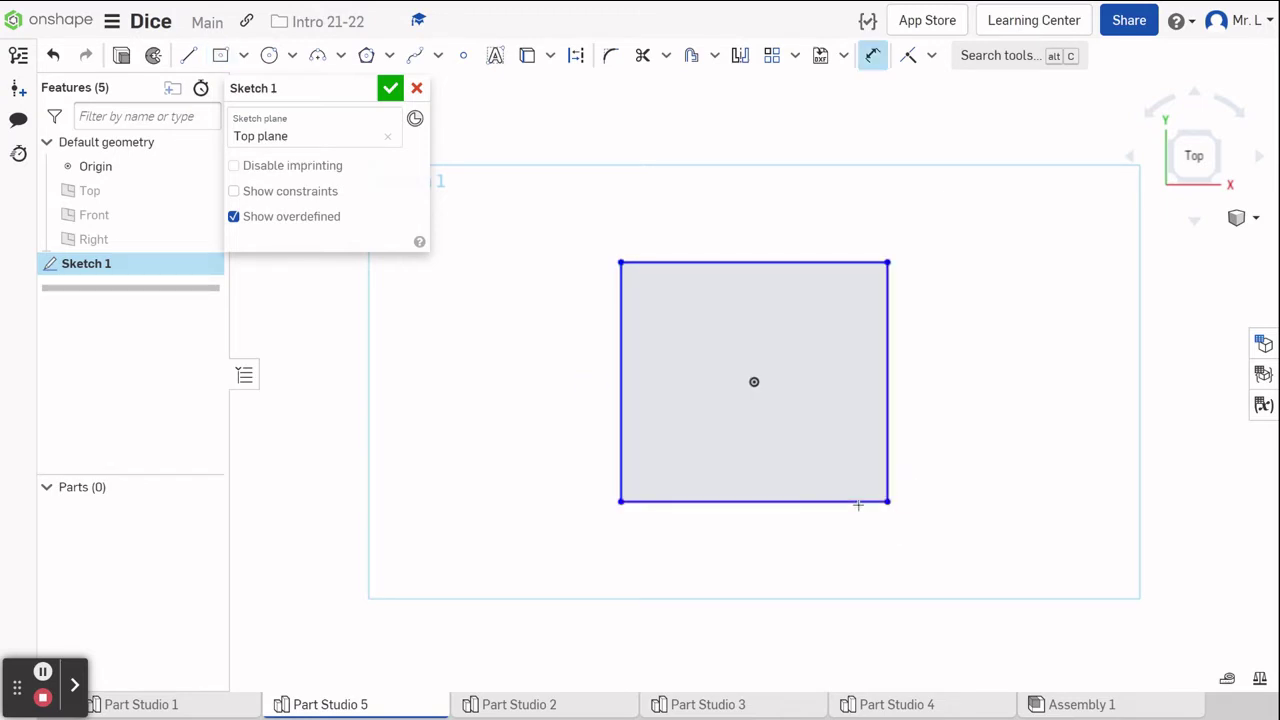
Dimension the rectangle's width and height to 6 in each and finish the sketch.
{"action": "key", "text": "d"}
{"action": "left_click", "coordinate": [780, 500]}
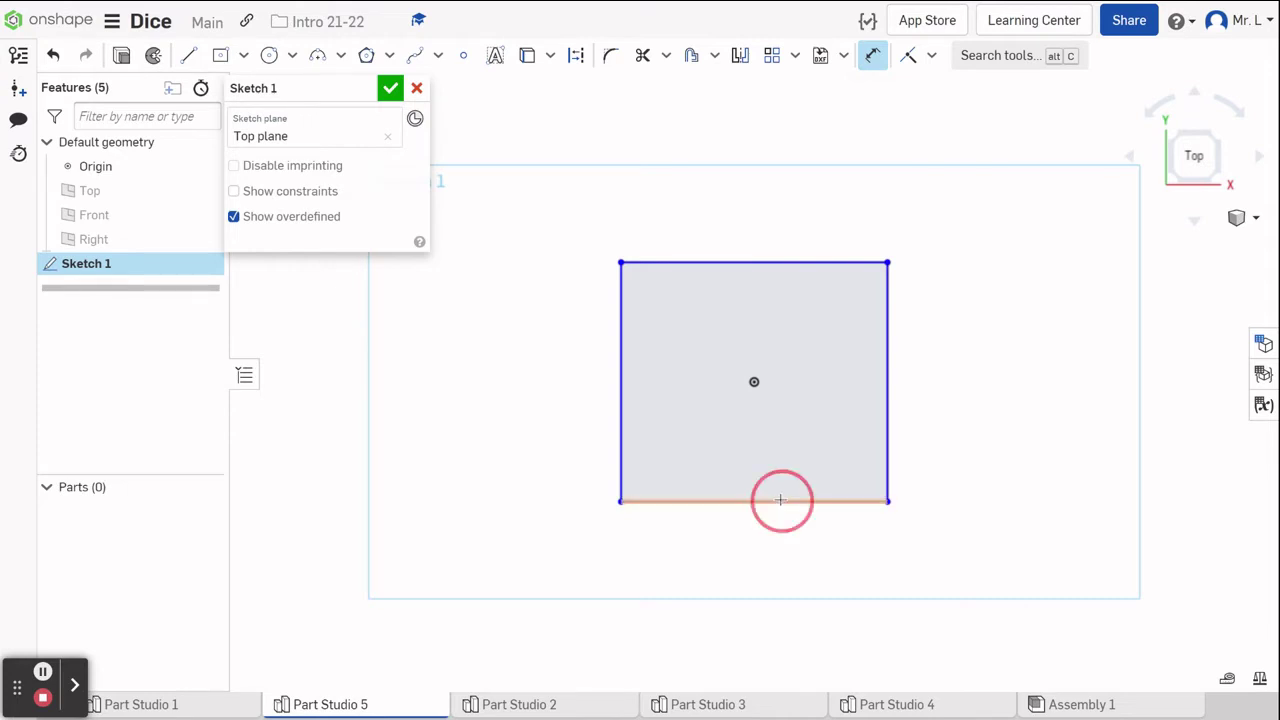
{"action": "left_click", "coordinate": [775, 555]}
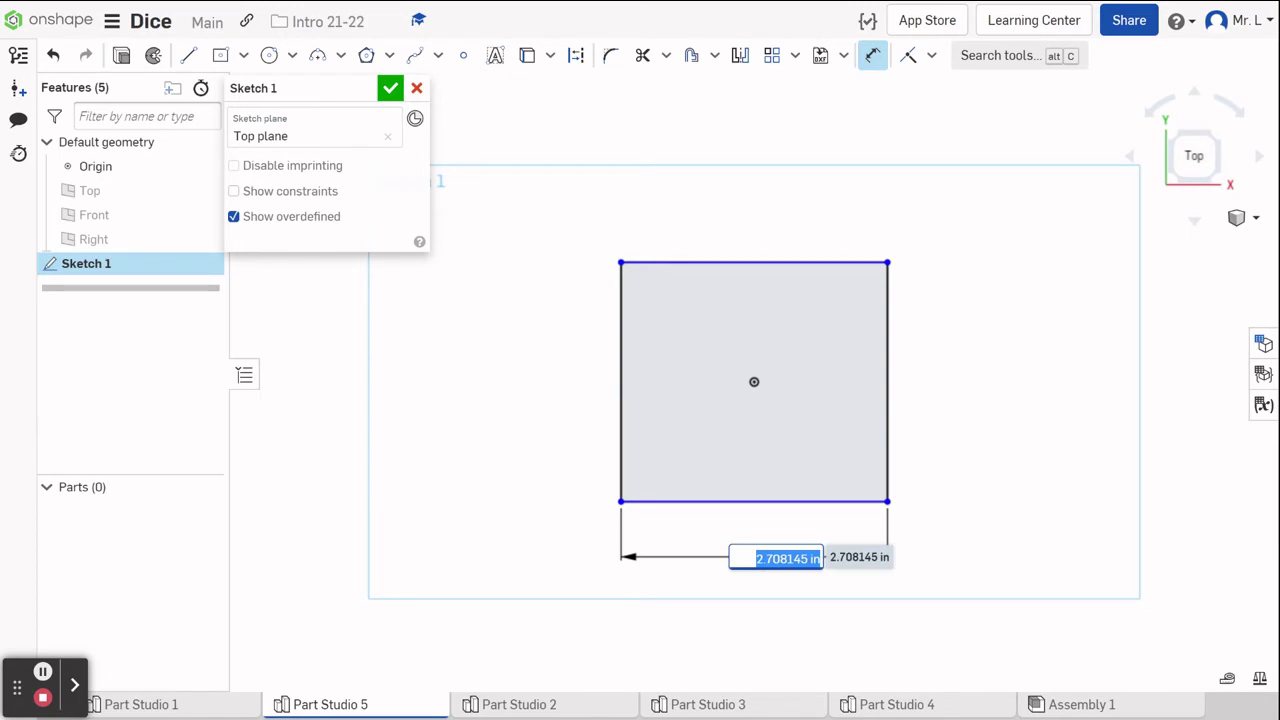
{"action": "type", "text": "6"}
{"action": "key", "text": "Return"}
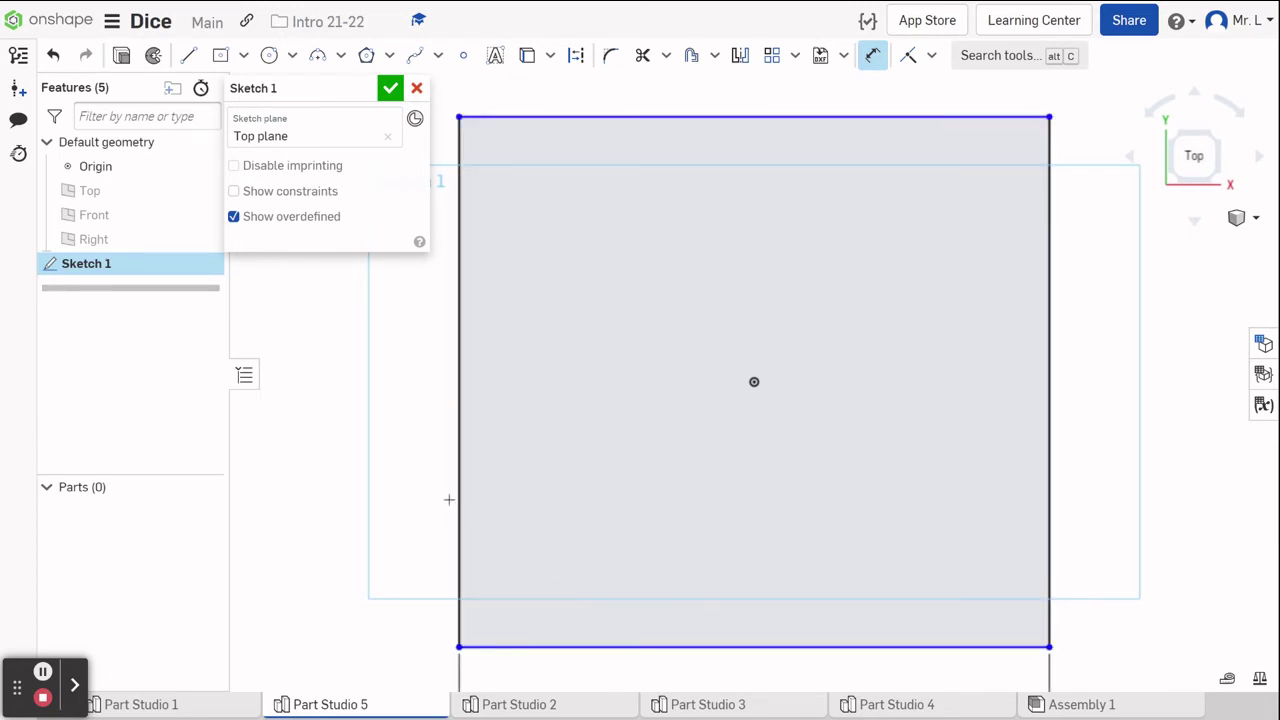
{"action": "left_click", "coordinate": [458, 457]}
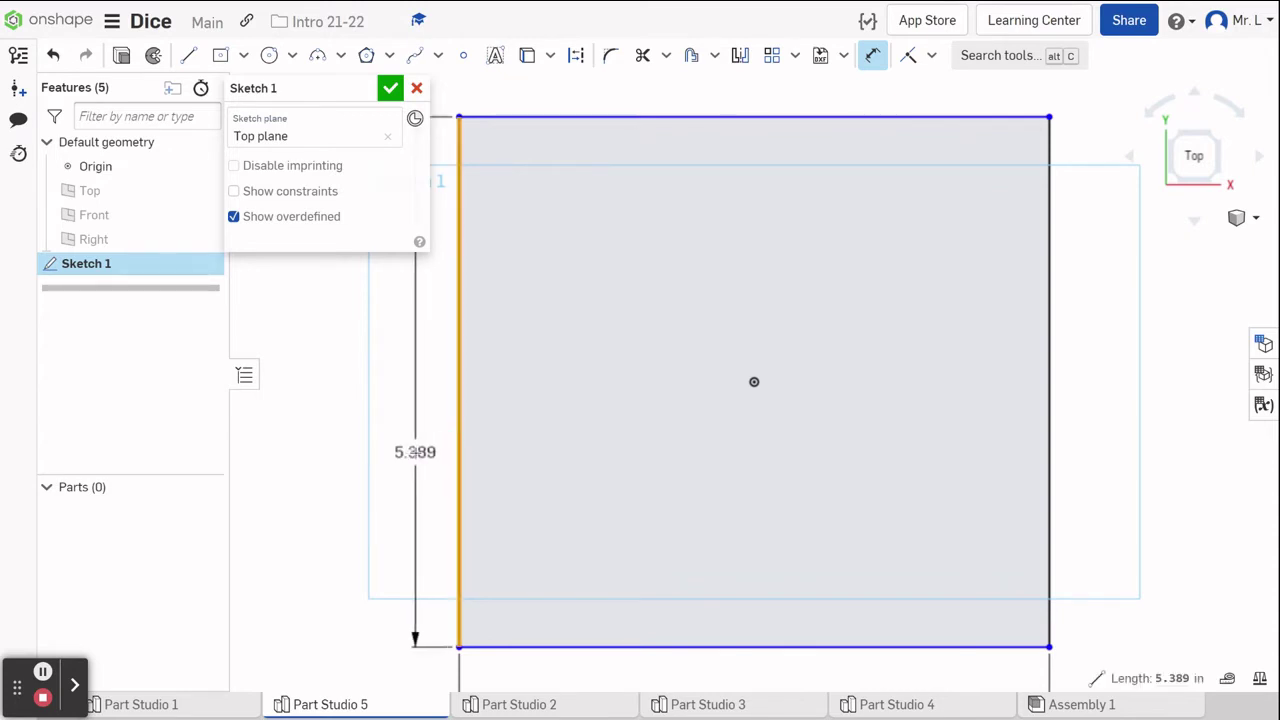
{"action": "left_click", "coordinate": [415, 452]}
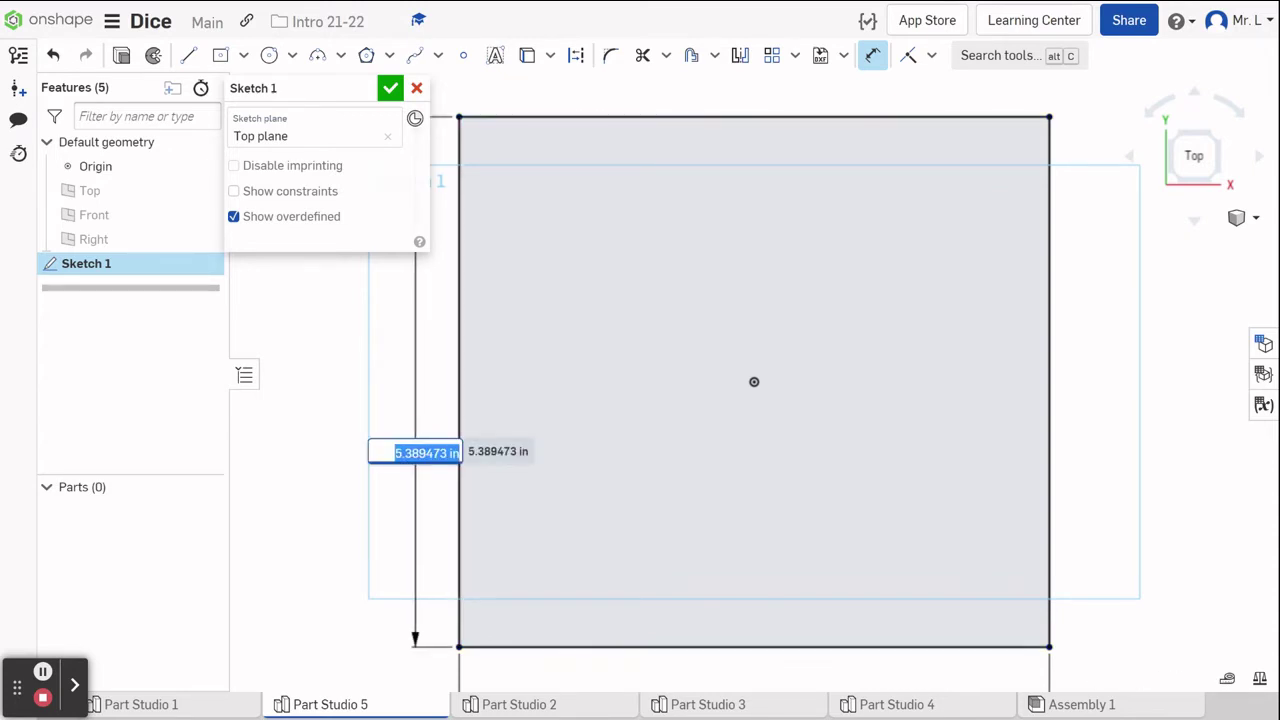
{"action": "type", "text": "6"}
{"action": "key", "text": "Return"}
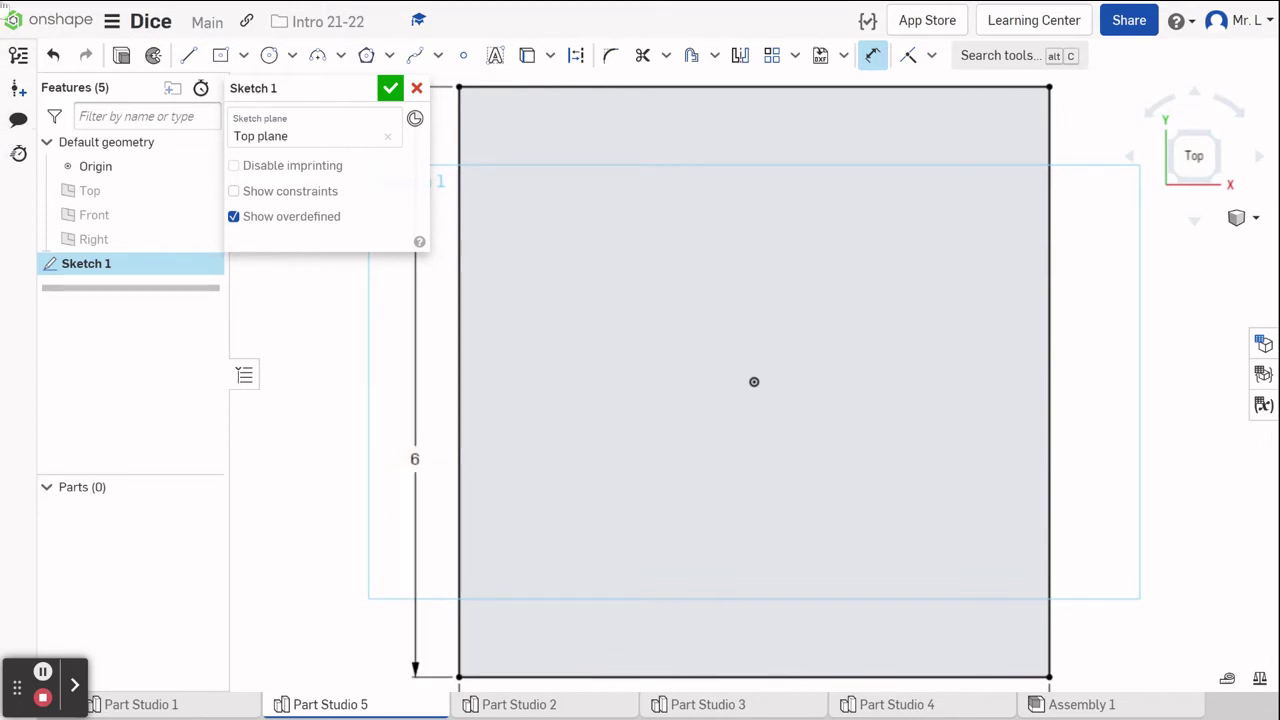
{"action": "left_click", "coordinate": [390, 89]}
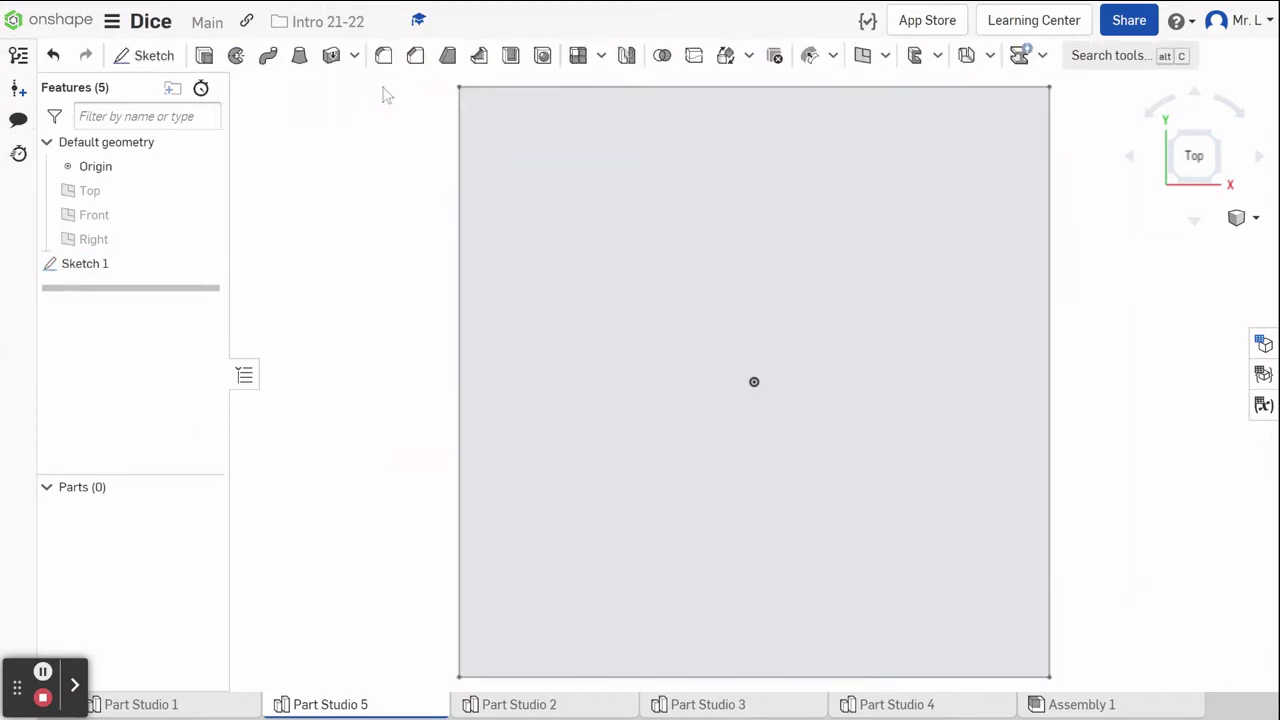
Extrude the square sketch region as a new solid with a blind depth of 6 in.
{"action": "left_click", "coordinate": [204, 57]}
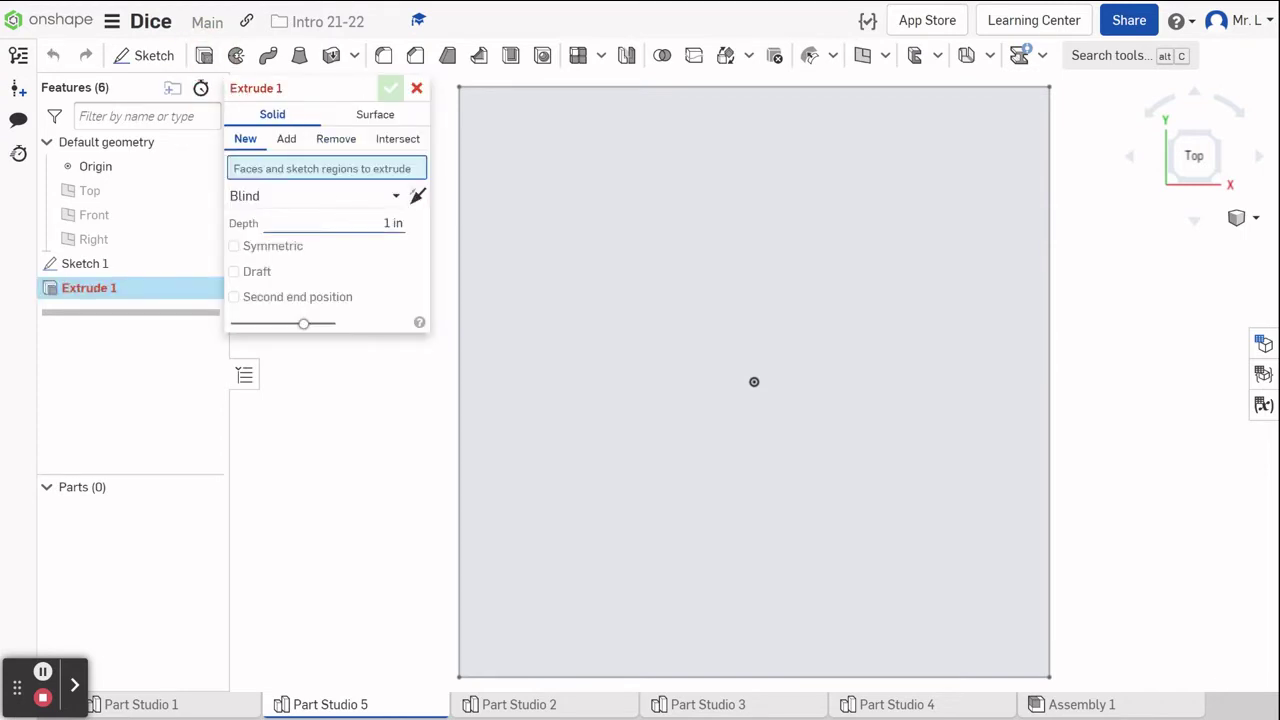
{"action": "left_click", "coordinate": [395, 222]}
{"action": "type", "text": "6"}
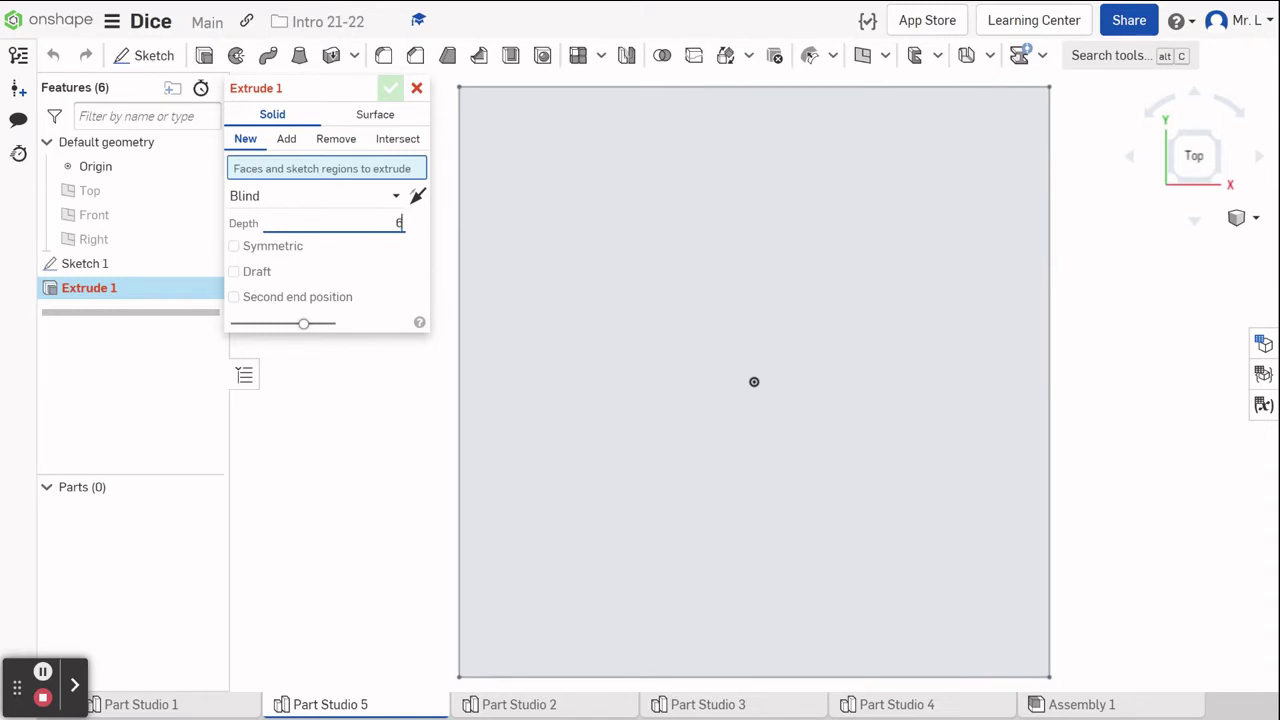
{"action": "left_click", "coordinate": [627, 333]}
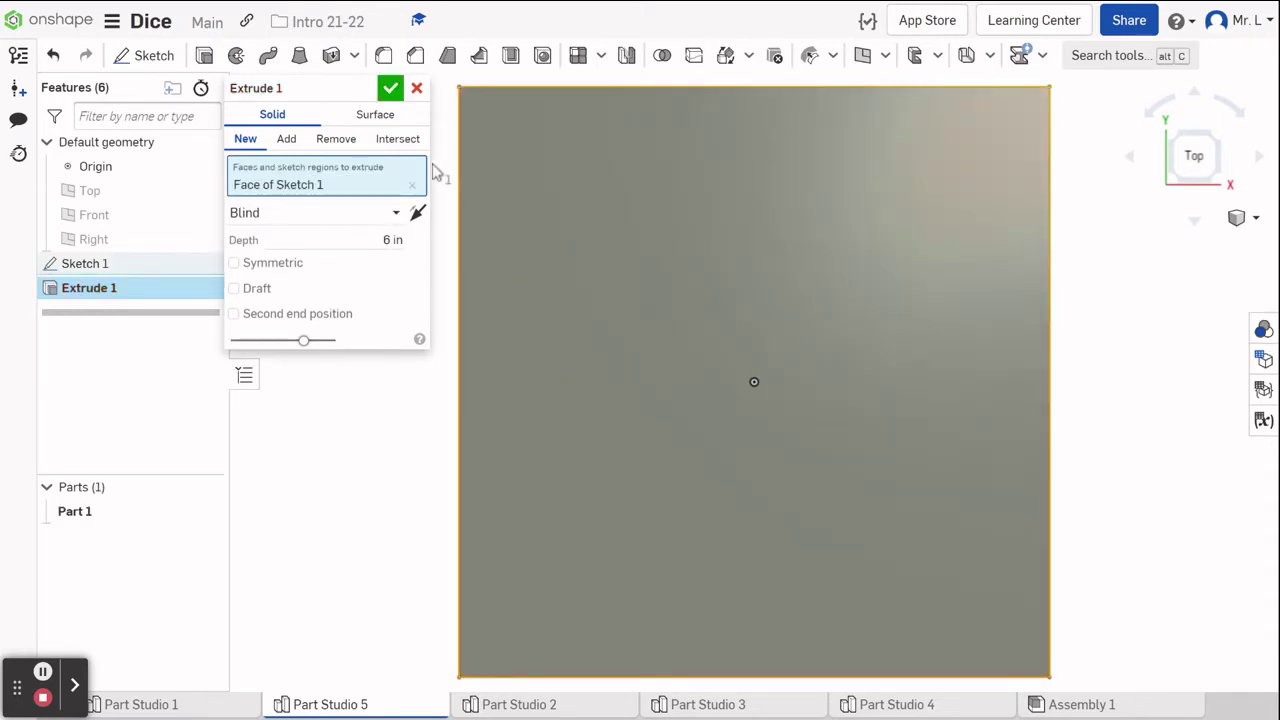
{"action": "left_click", "coordinate": [391, 91]}
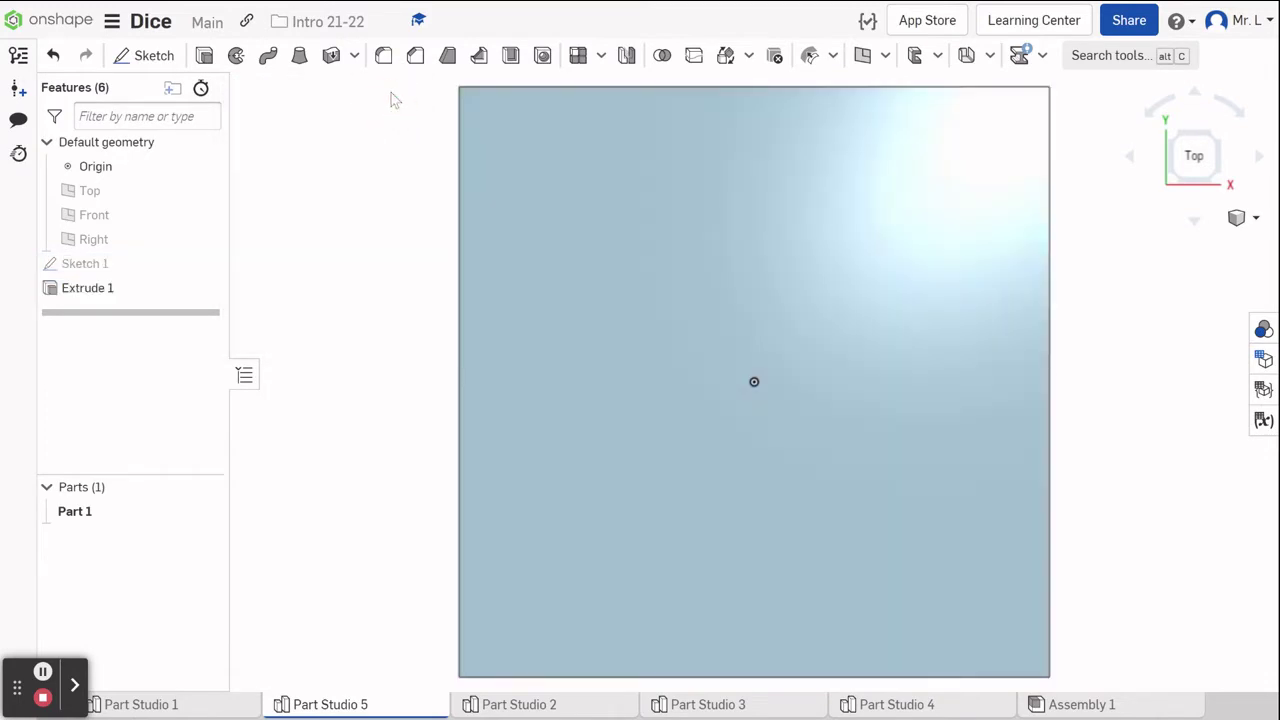
Sketch a circle about 0.94 in in diameter on the cube's top face, centered on the origin.
{"action": "right_click_drag", "start_coordinate": [337, 429], "coordinate": [343, 380]}
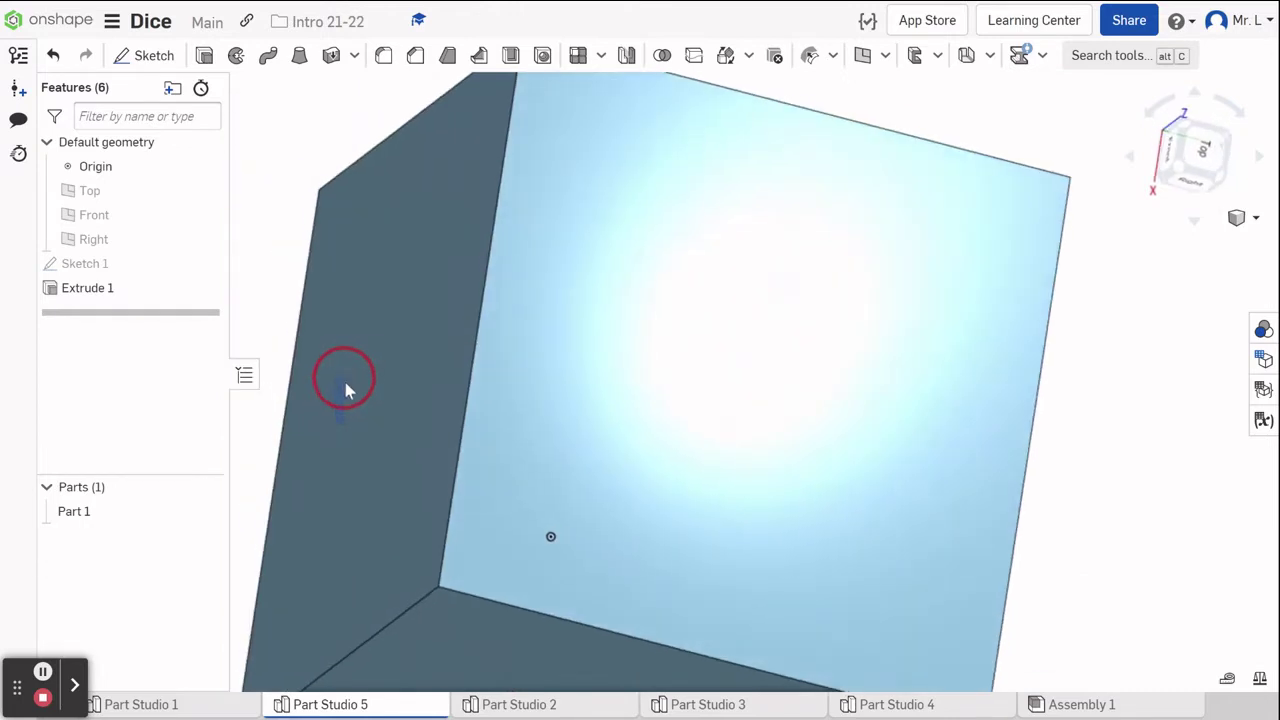
{"action": "left_click", "coordinate": [1205, 148]}
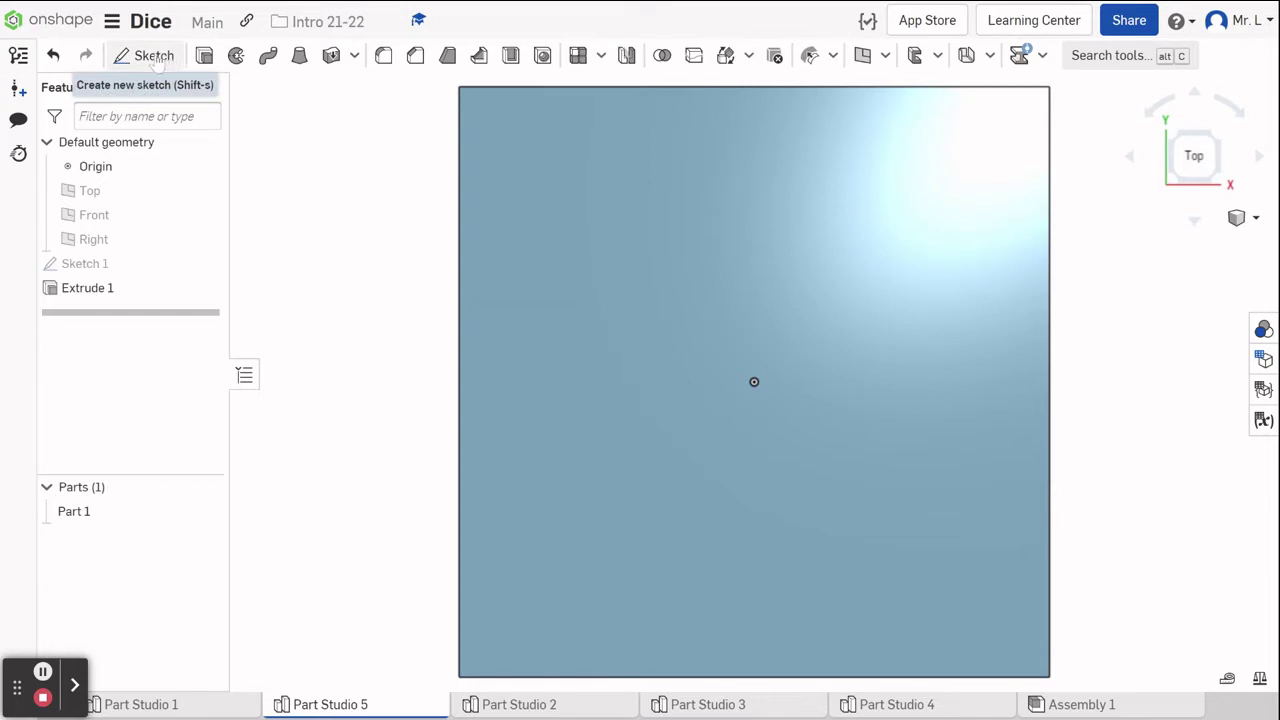
{"action": "left_click", "coordinate": [155, 57]}
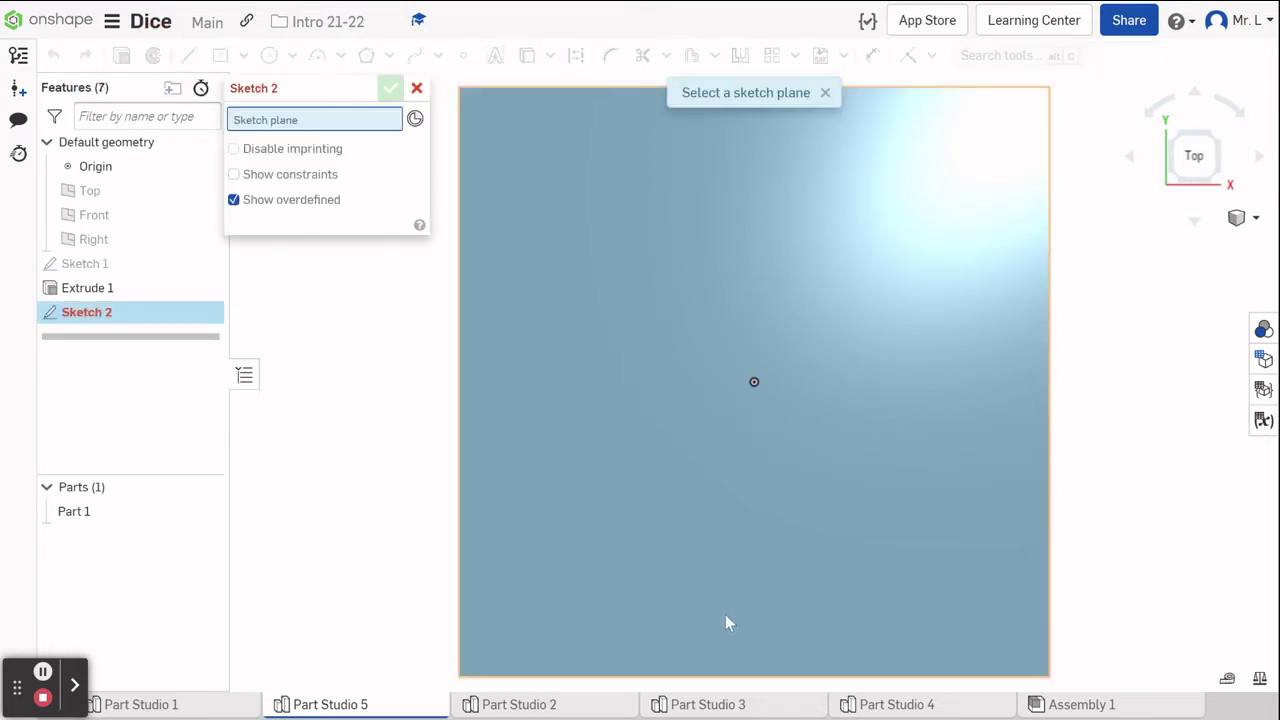
{"action": "left_click", "coordinate": [584, 272]}
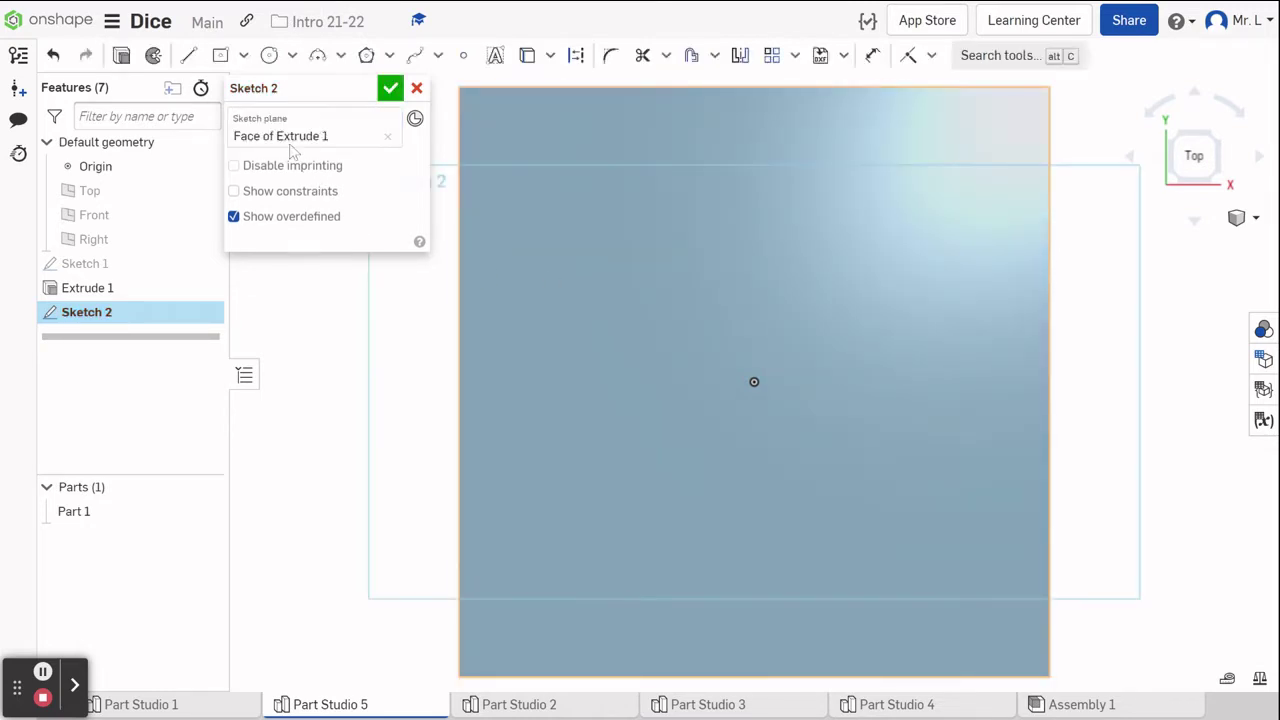
{"action": "left_click", "coordinate": [269, 55]}
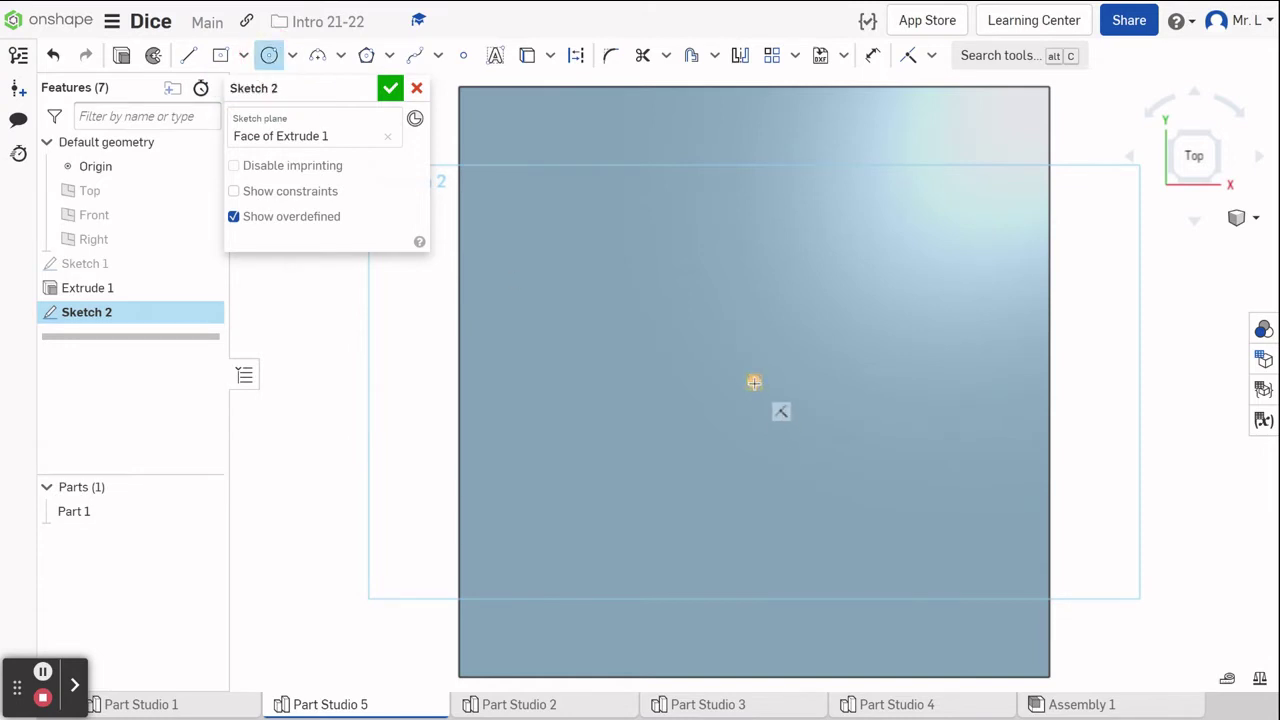
{"action": "left_click_drag", "start_coordinate": [754, 382], "coordinate": [786, 417]}
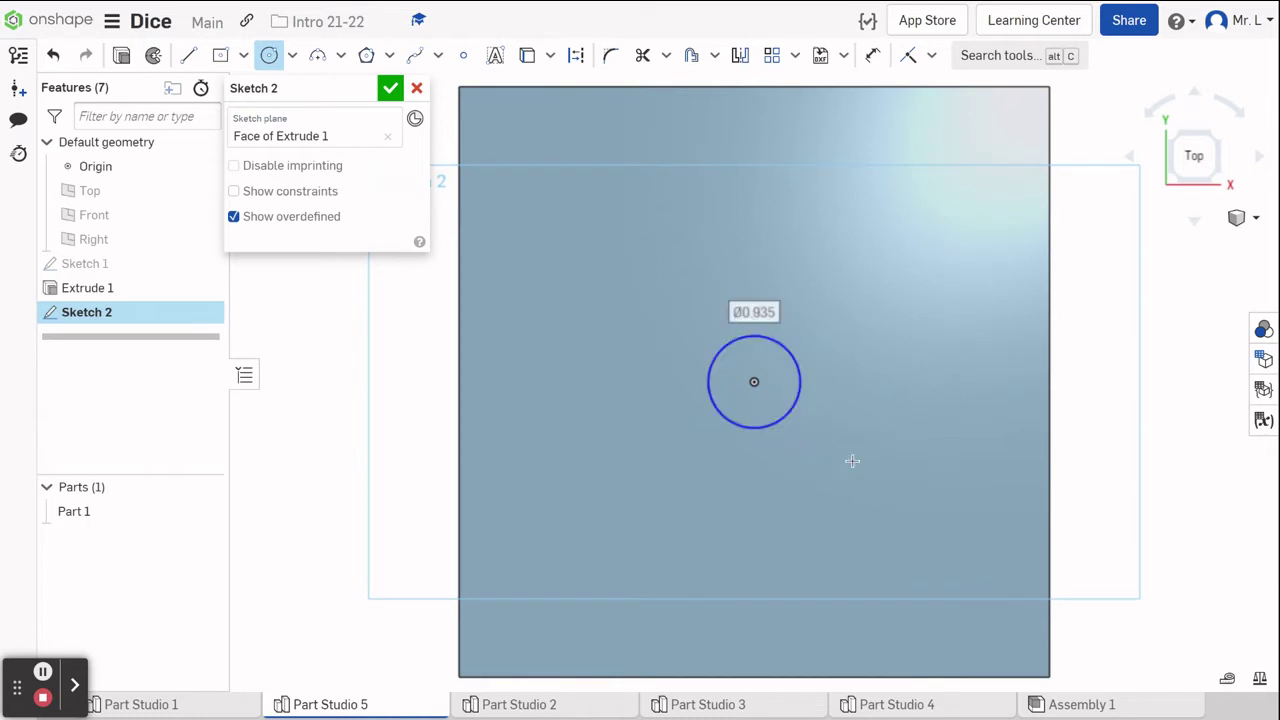
Dimension the circle's diameter to 1 in and finish the sketch.
{"action": "key", "text": "d"}
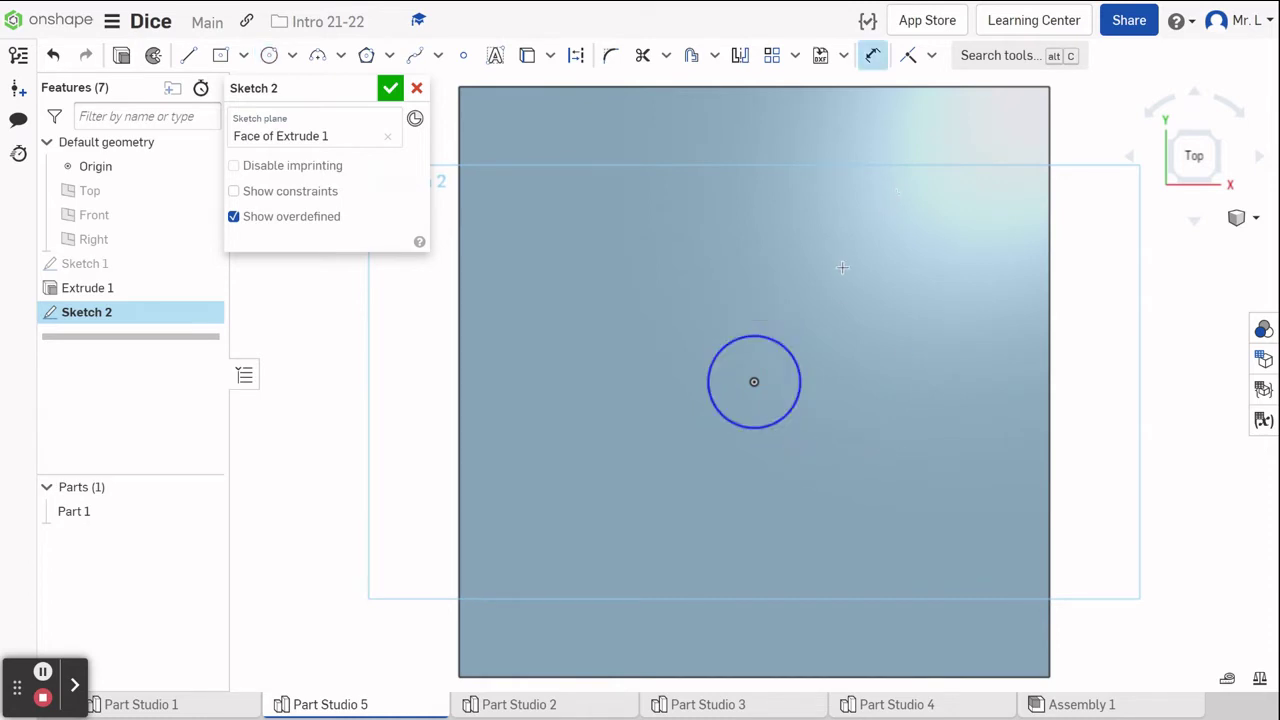
{"action": "left_click", "coordinate": [804, 372]}
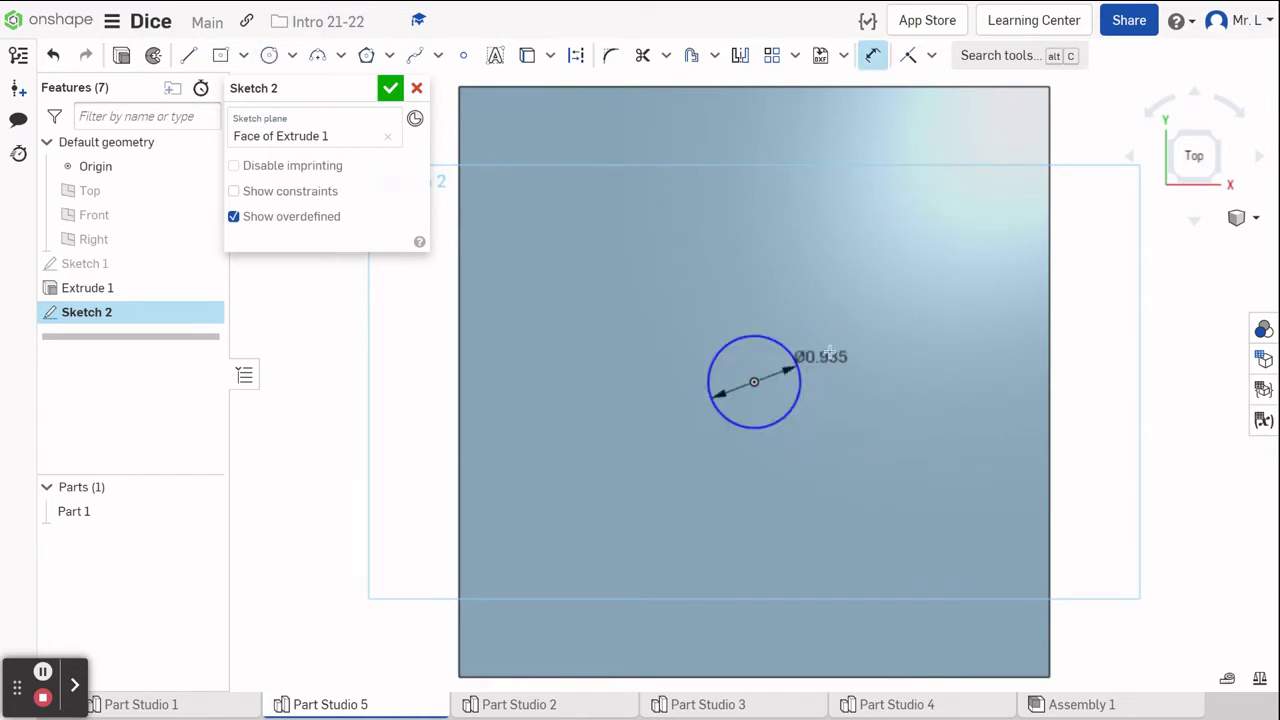
{"action": "left_click", "coordinate": [848, 338]}
{"action": "type", "text": "1"}
{"action": "key", "text": "Return"}
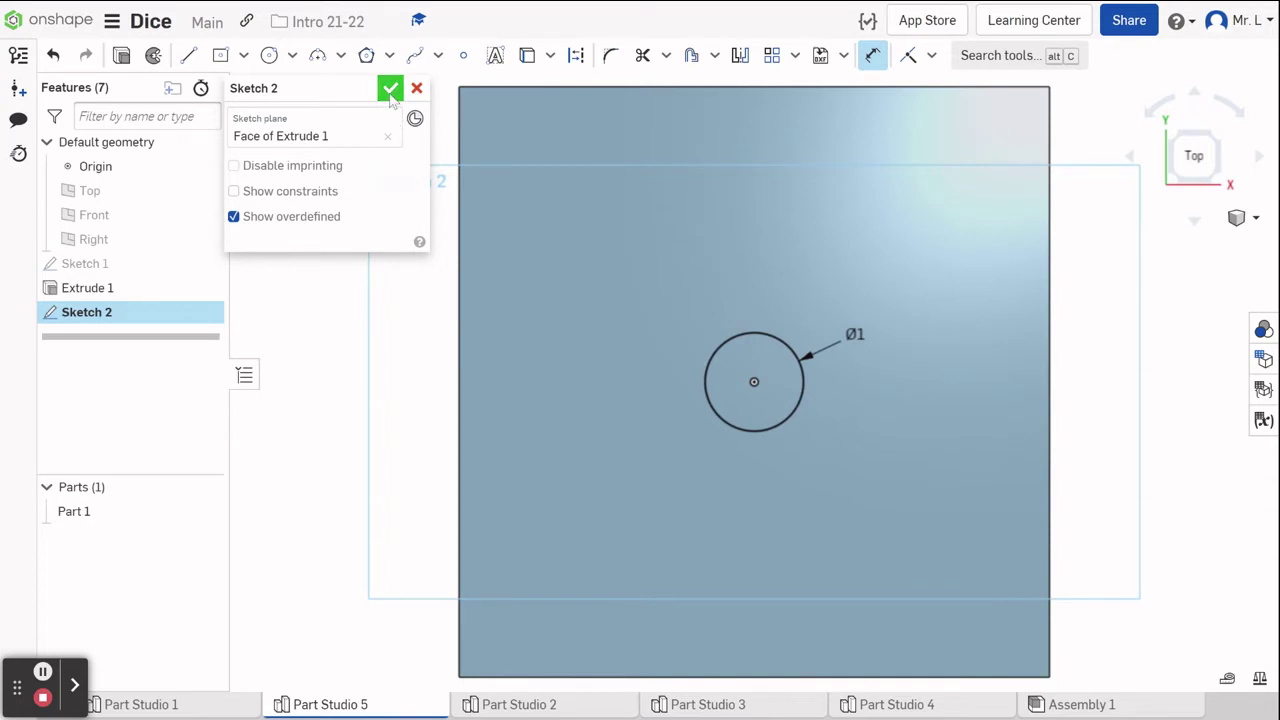
{"action": "left_click", "coordinate": [389, 93]}
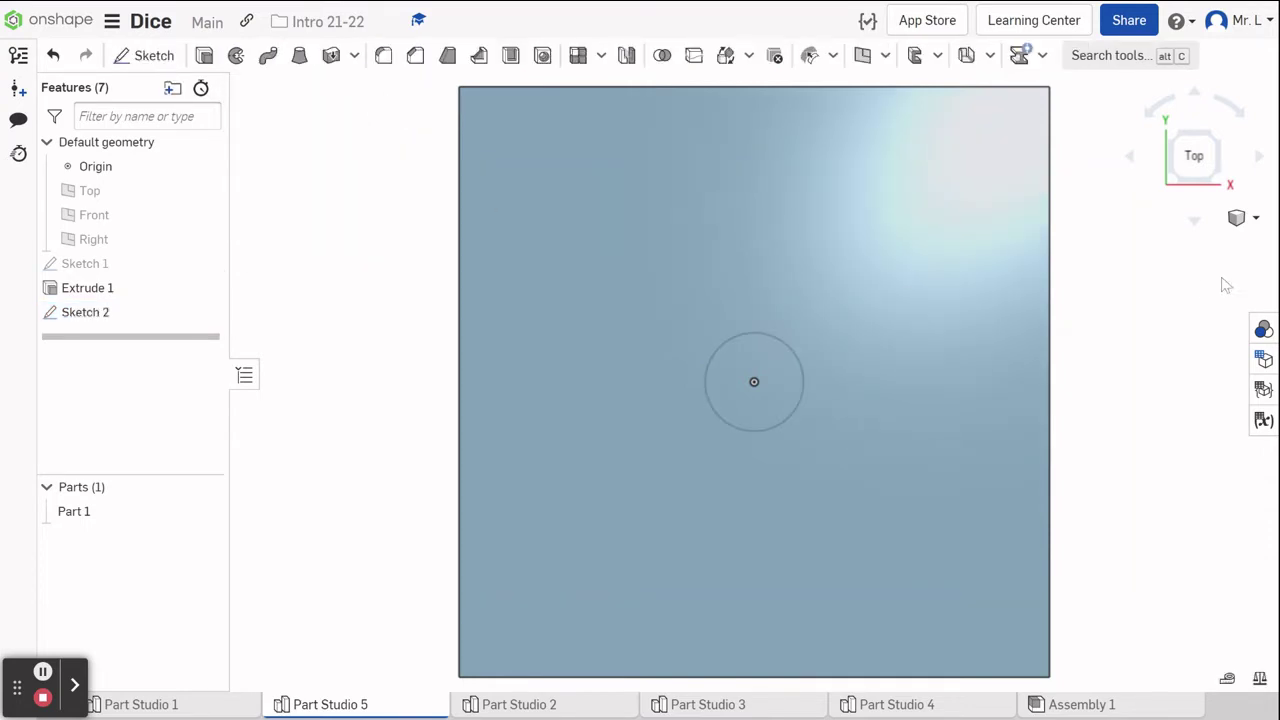
Start a sketch on the cube's front face and draw a diagonal line from its lower-left corner to its upper-right corner.
{"action": "left_click", "coordinate": [1174, 182]}
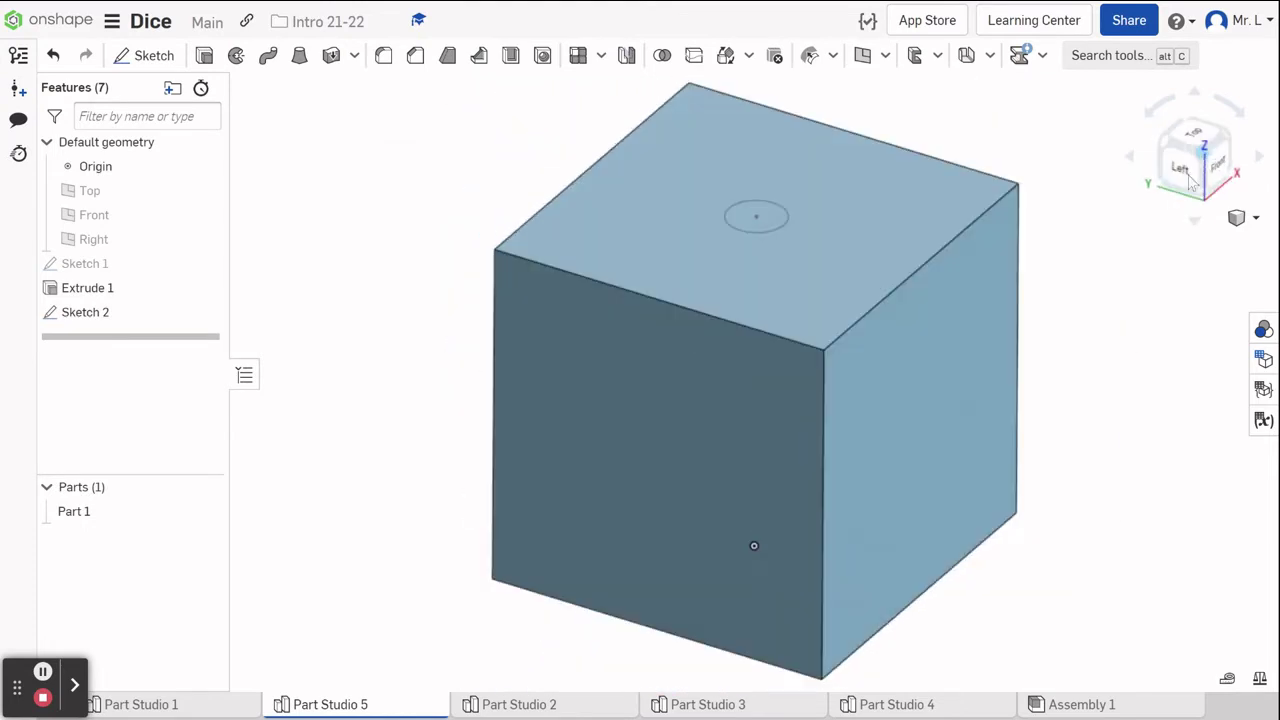
{"action": "left_click", "coordinate": [1220, 166]}
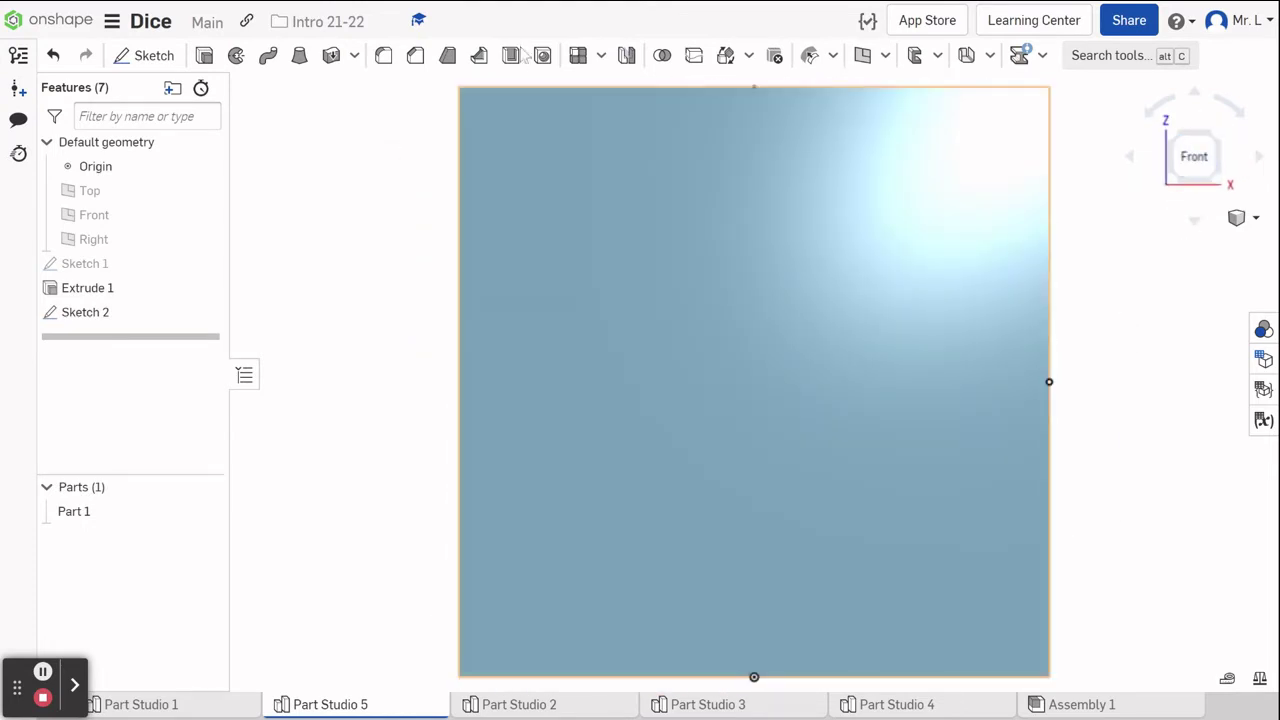
{"action": "left_click", "coordinate": [149, 57]}
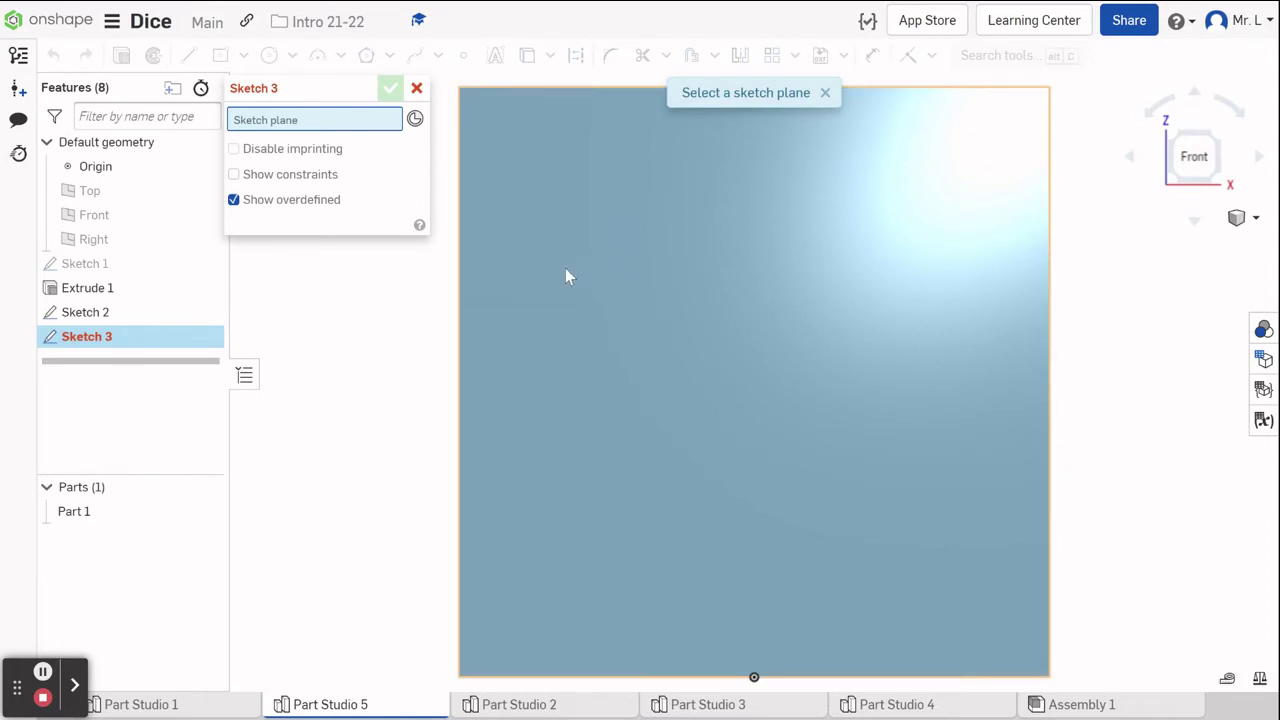
{"action": "left_click", "coordinate": [529, 219]}
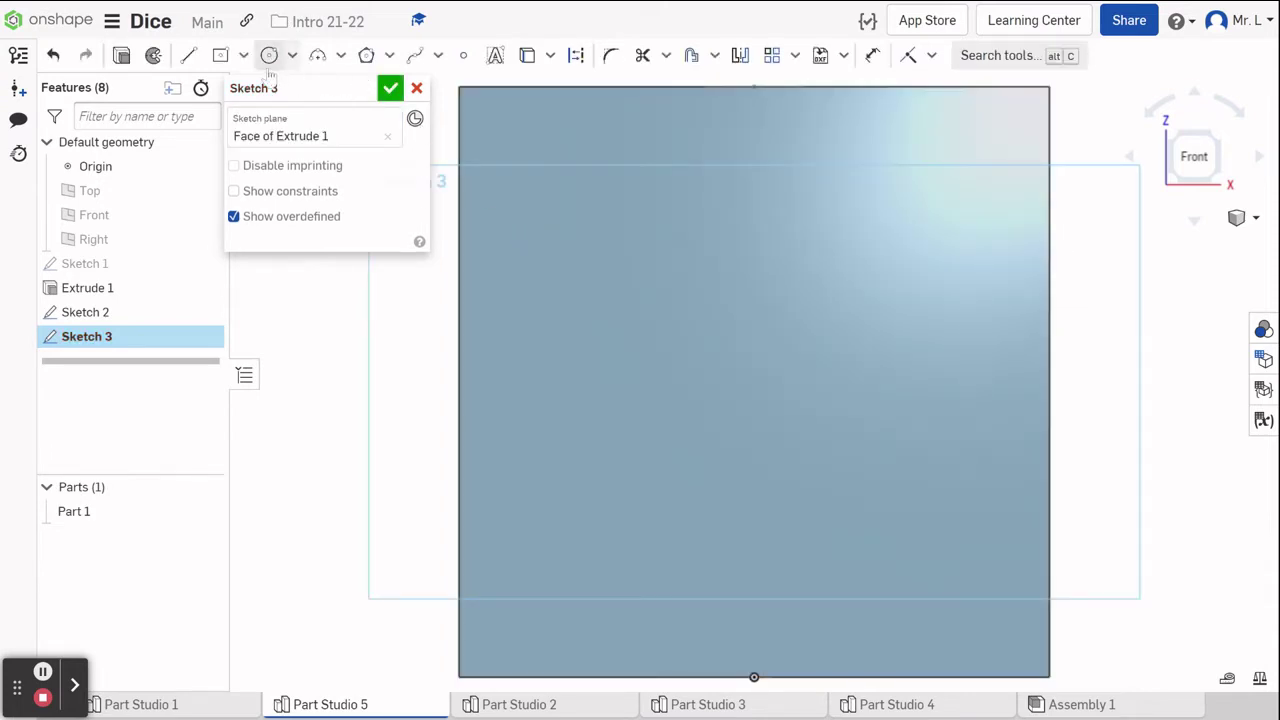
{"action": "left_click", "coordinate": [192, 58]}
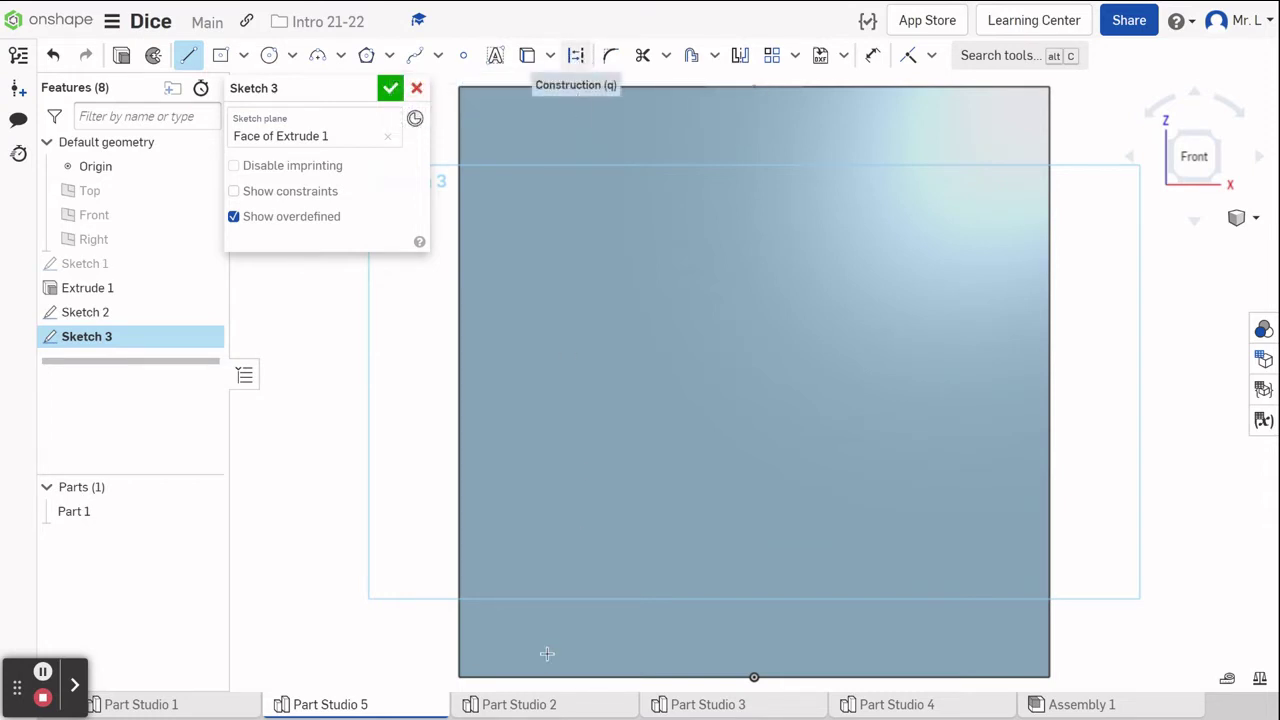
{"action": "left_click", "coordinate": [460, 675]}
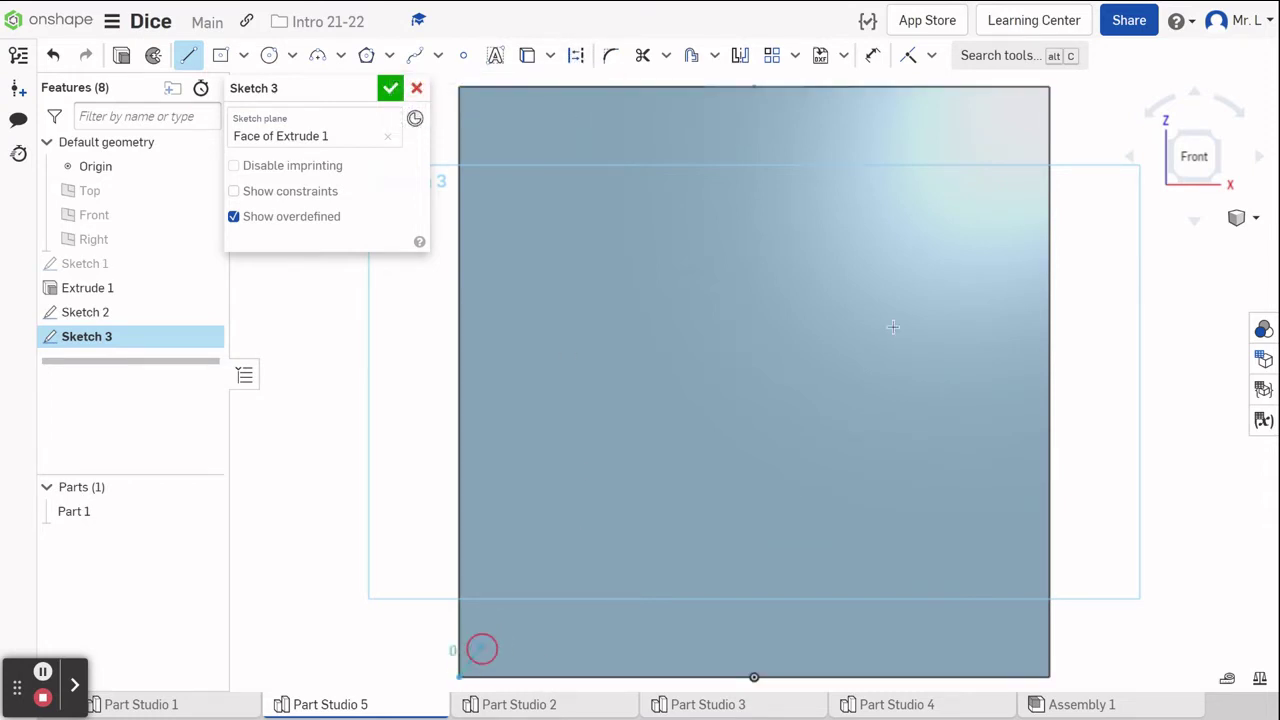
{"action": "left_click", "coordinate": [1049, 88]}
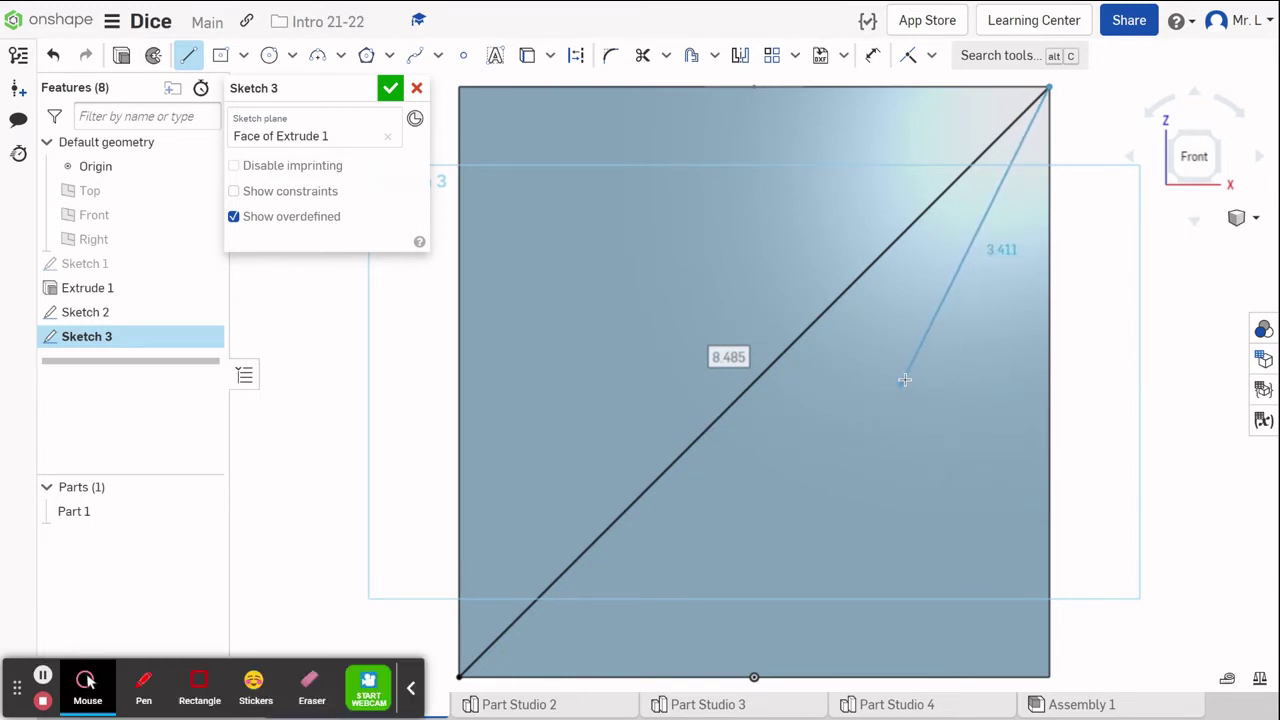
{"action": "right_click", "coordinate": [1088, 140]}
{"action": "left_click", "coordinate": [1114, 158]}
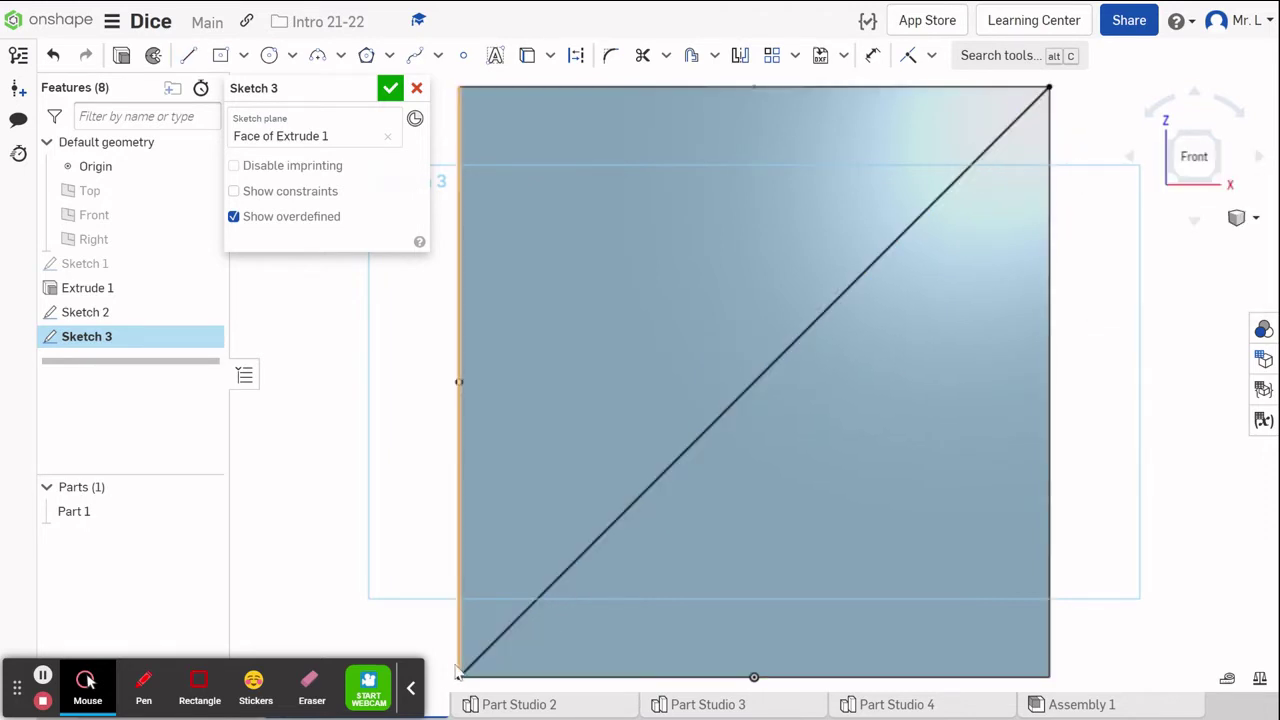
Convert the diagonal line on the front face into a construction line.
{"action": "left_click", "coordinate": [410, 687]}
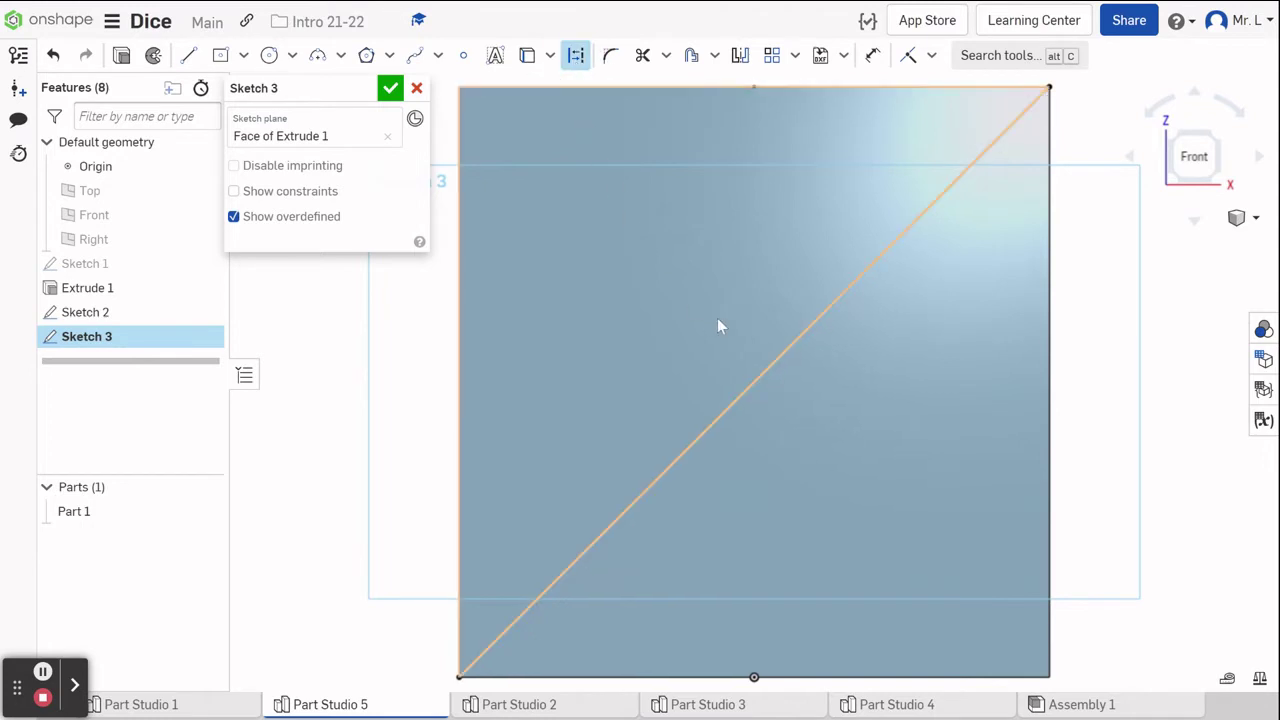
{"action": "left_click", "coordinate": [762, 371]}
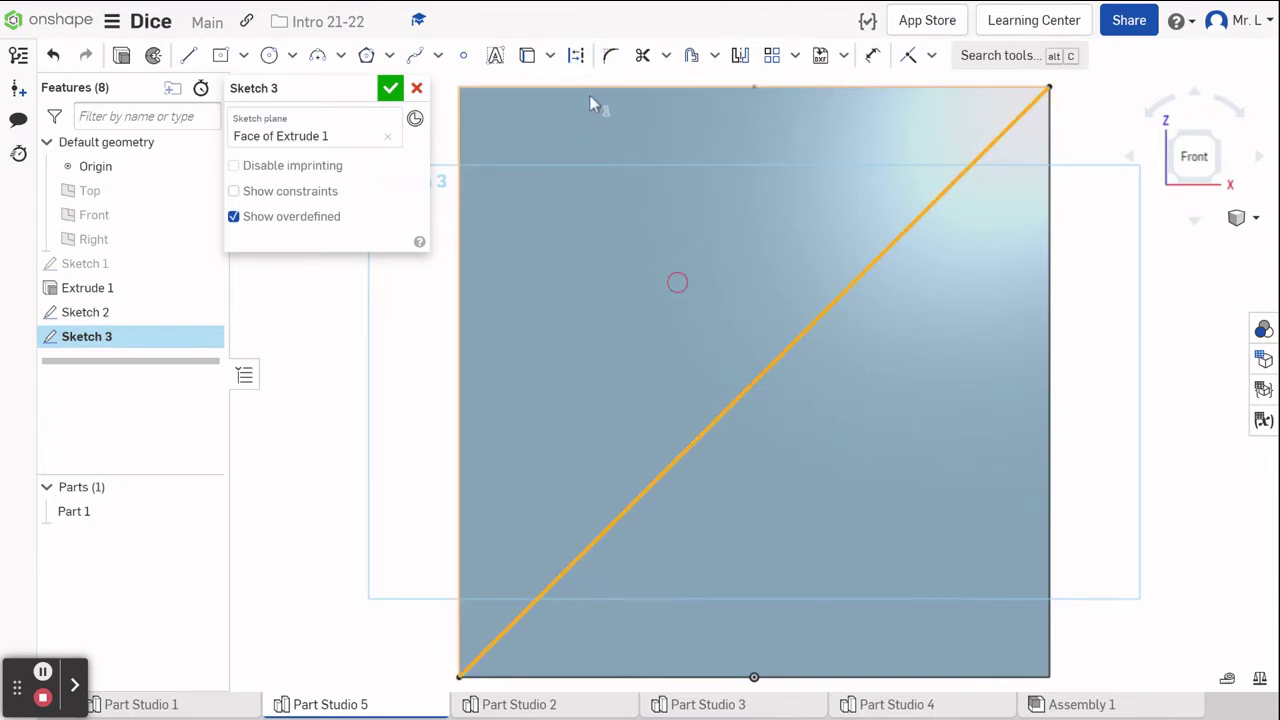
{"action": "left_click", "coordinate": [576, 56]}
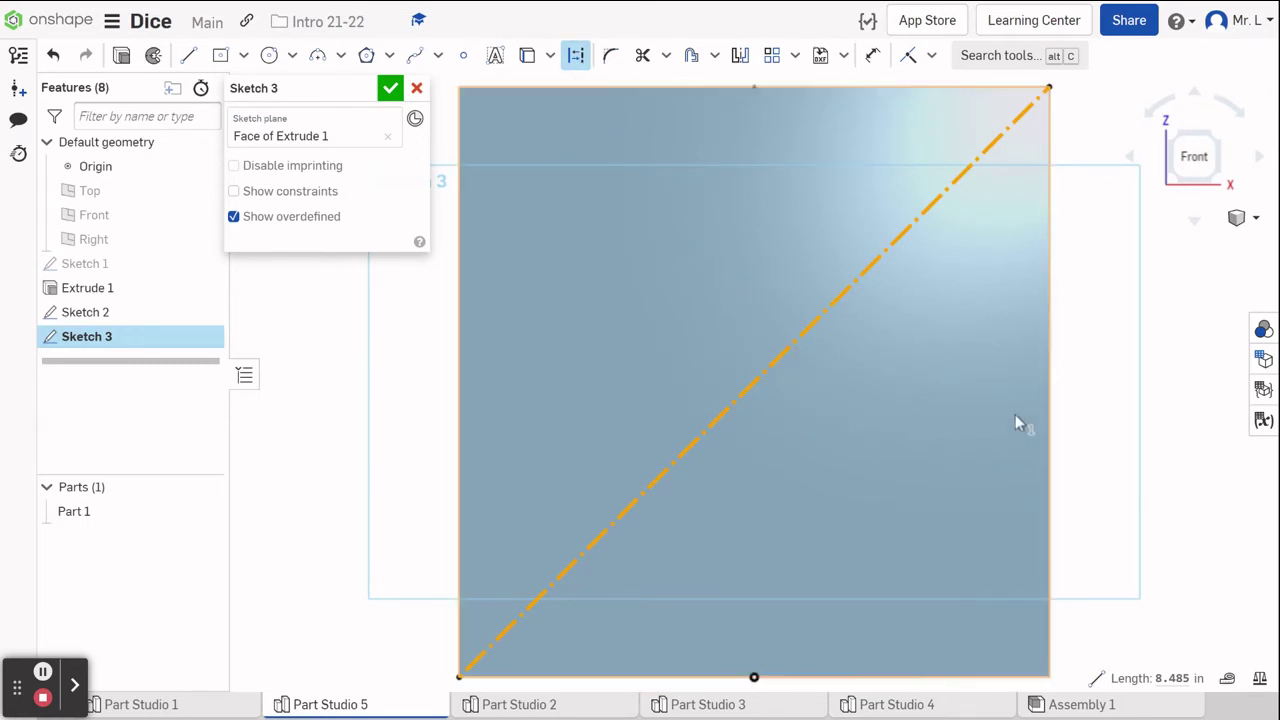
{"action": "left_click", "coordinate": [1108, 380]}
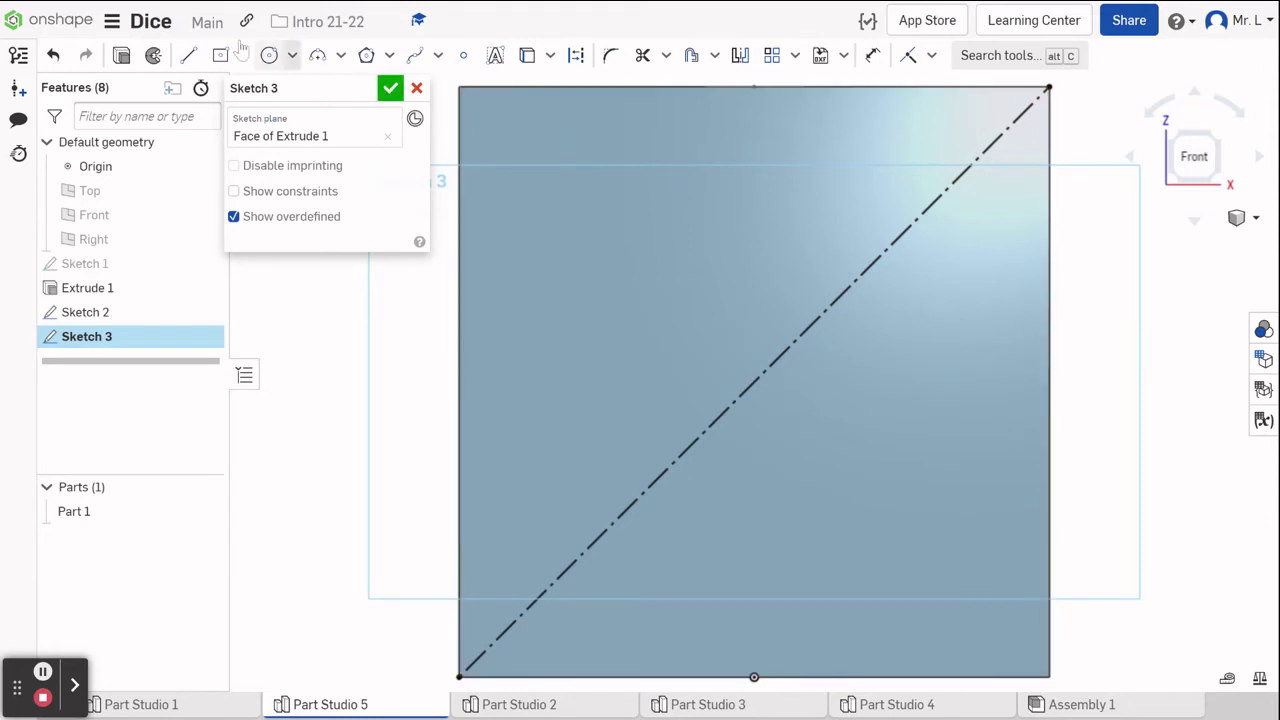
Sketch two circles centered on the diagonal, about 1.14 in in diameter near the lower-left corner and about 1.27 in near the upper-right corner.
{"action": "left_click", "coordinate": [270, 57]}
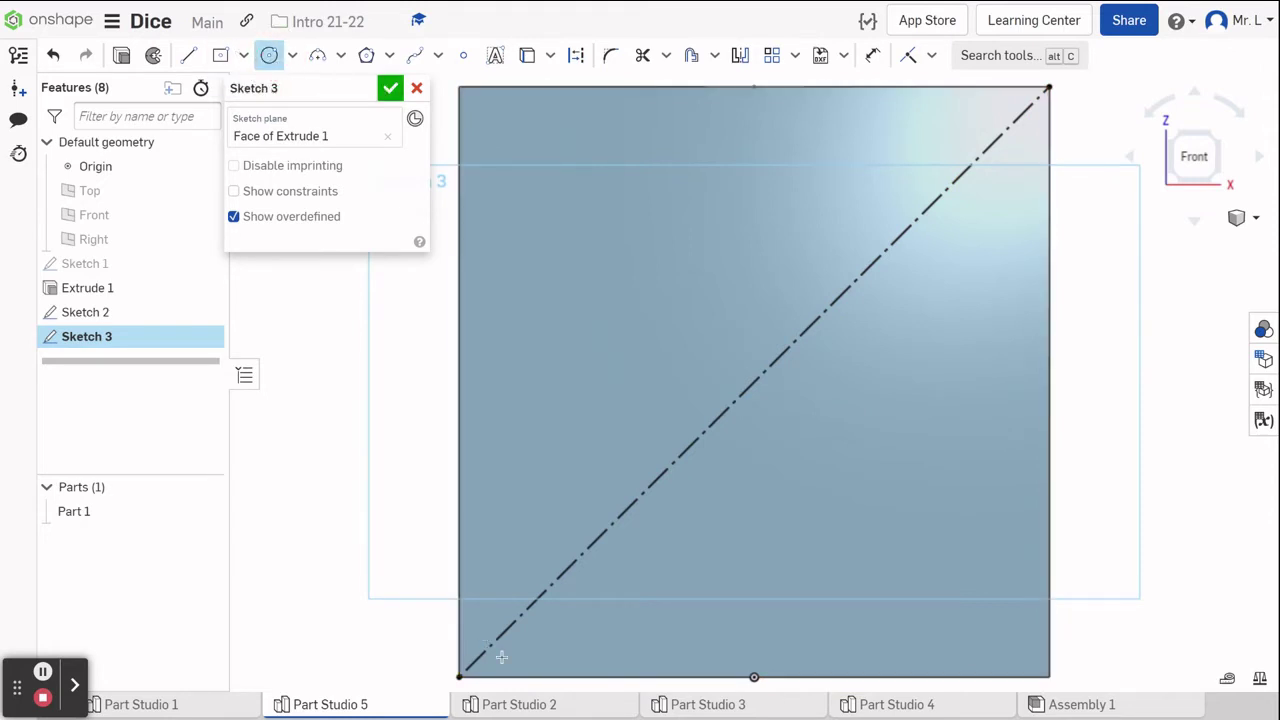
{"action": "left_click", "coordinate": [609, 525]}
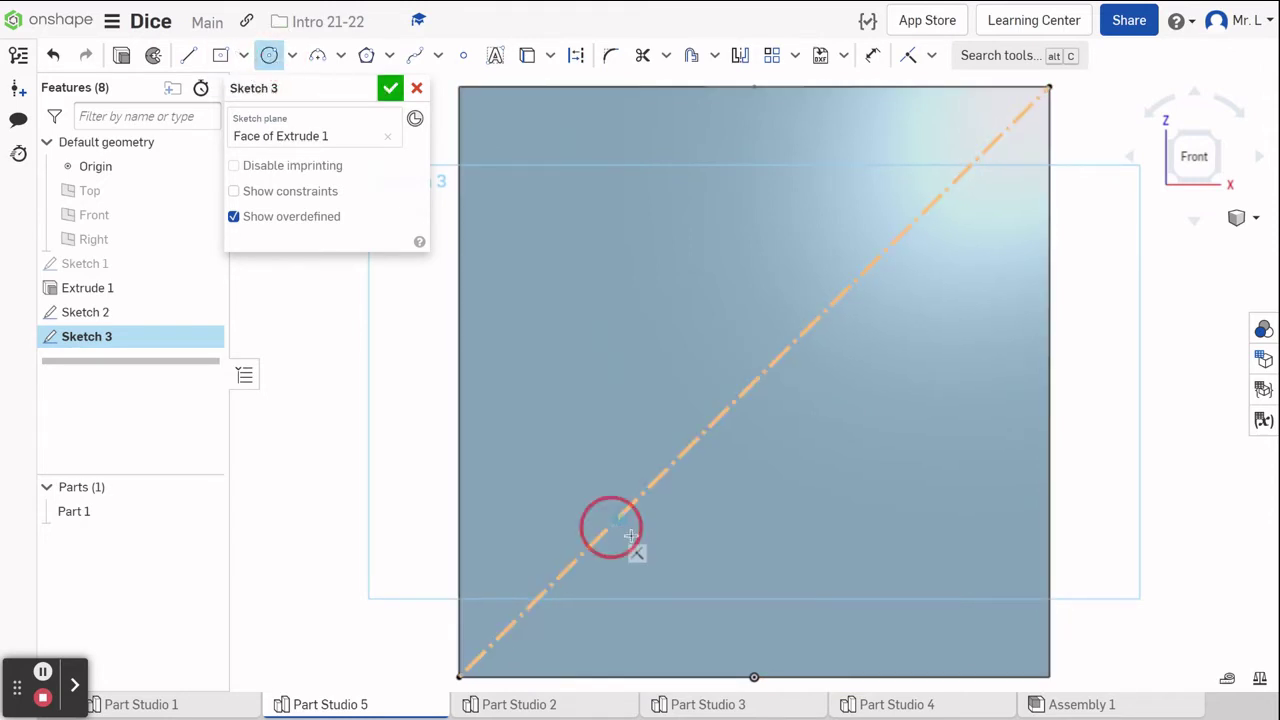
{"action": "left_click", "coordinate": [658, 556]}
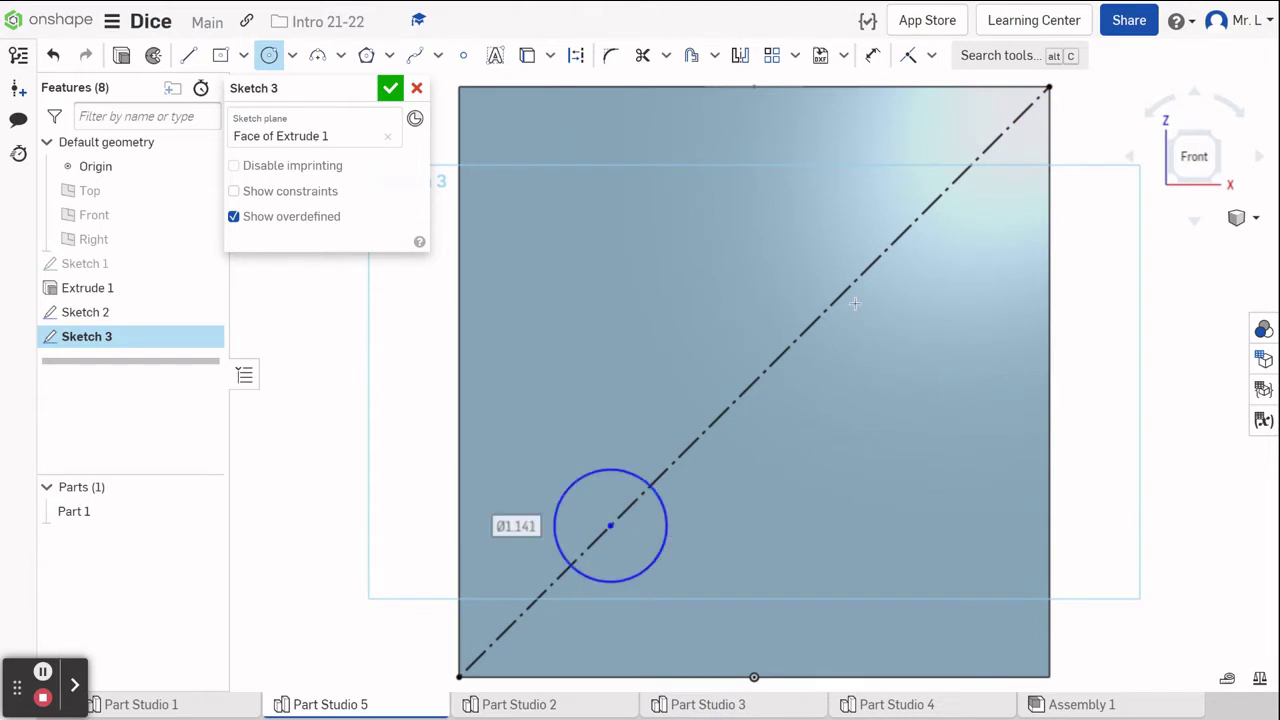
{"action": "left_click", "coordinate": [917, 220]}
{"action": "left_click", "coordinate": [956, 269]}
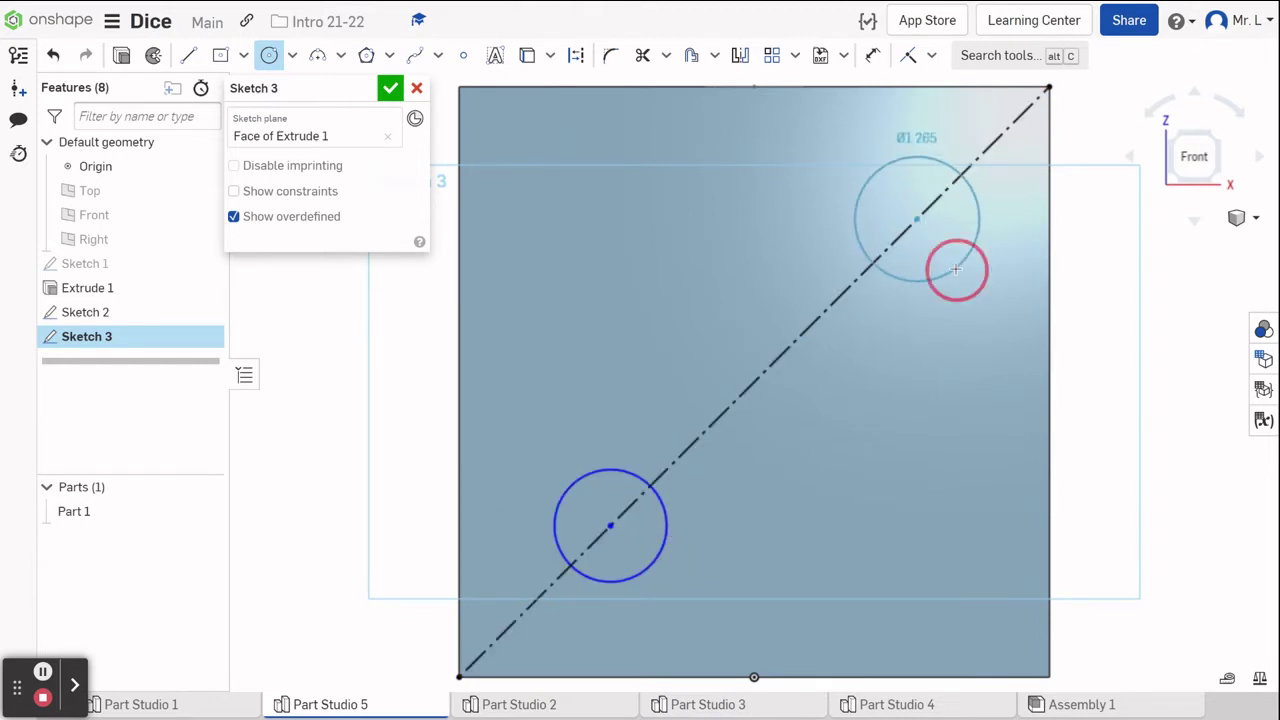
Apply an Equal constraint between the lower-left and upper-right circles.
{"action": "left_click", "coordinate": [933, 56]}
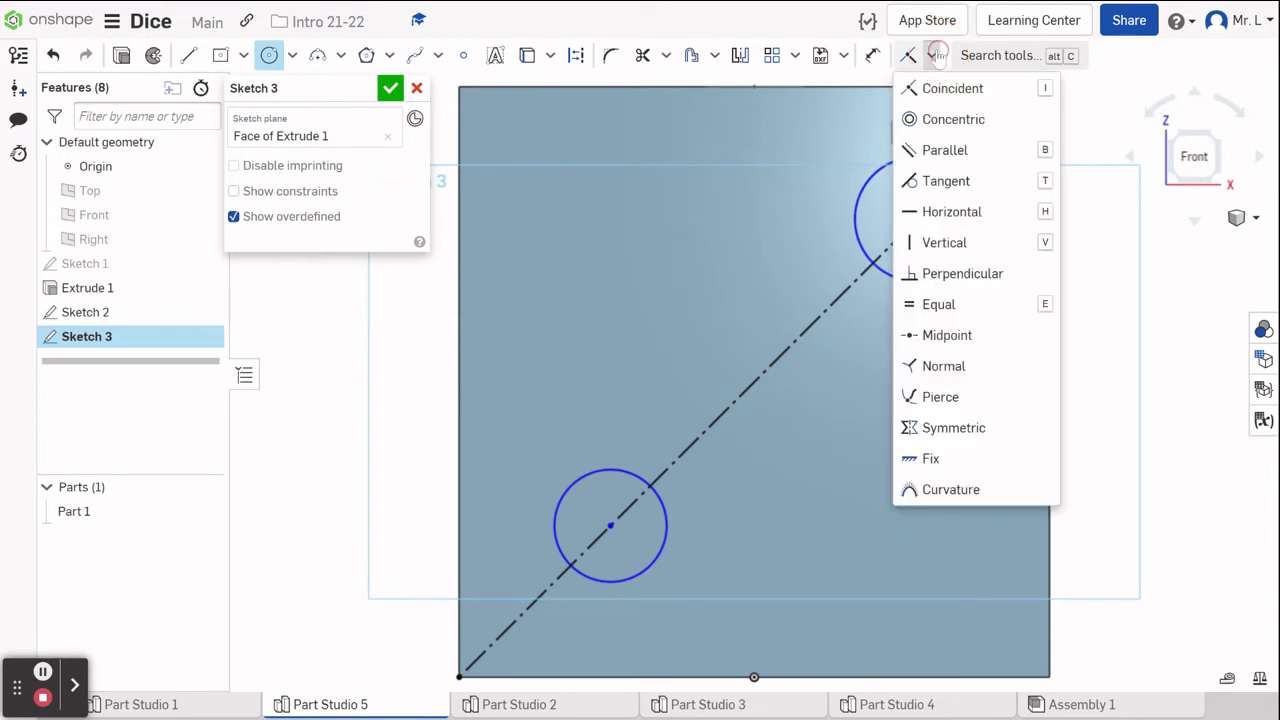
{"action": "left_click", "coordinate": [950, 304]}
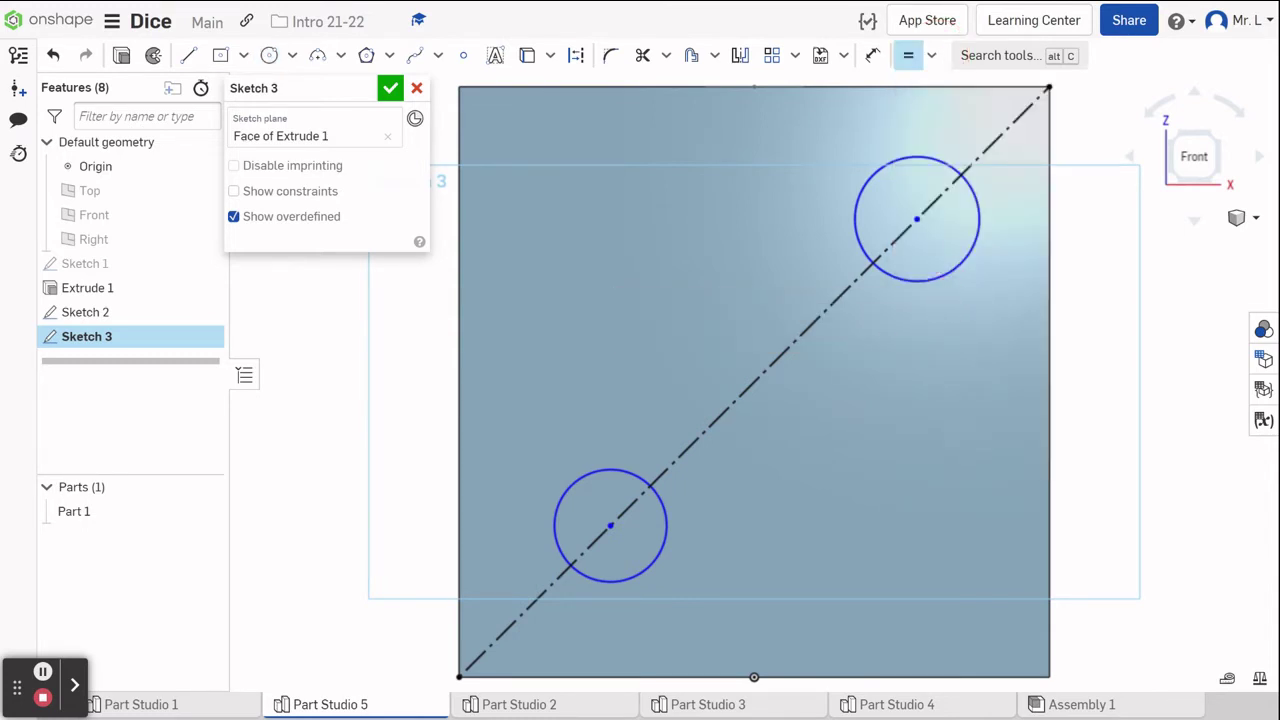
{"action": "left_click", "coordinate": [554, 506]}
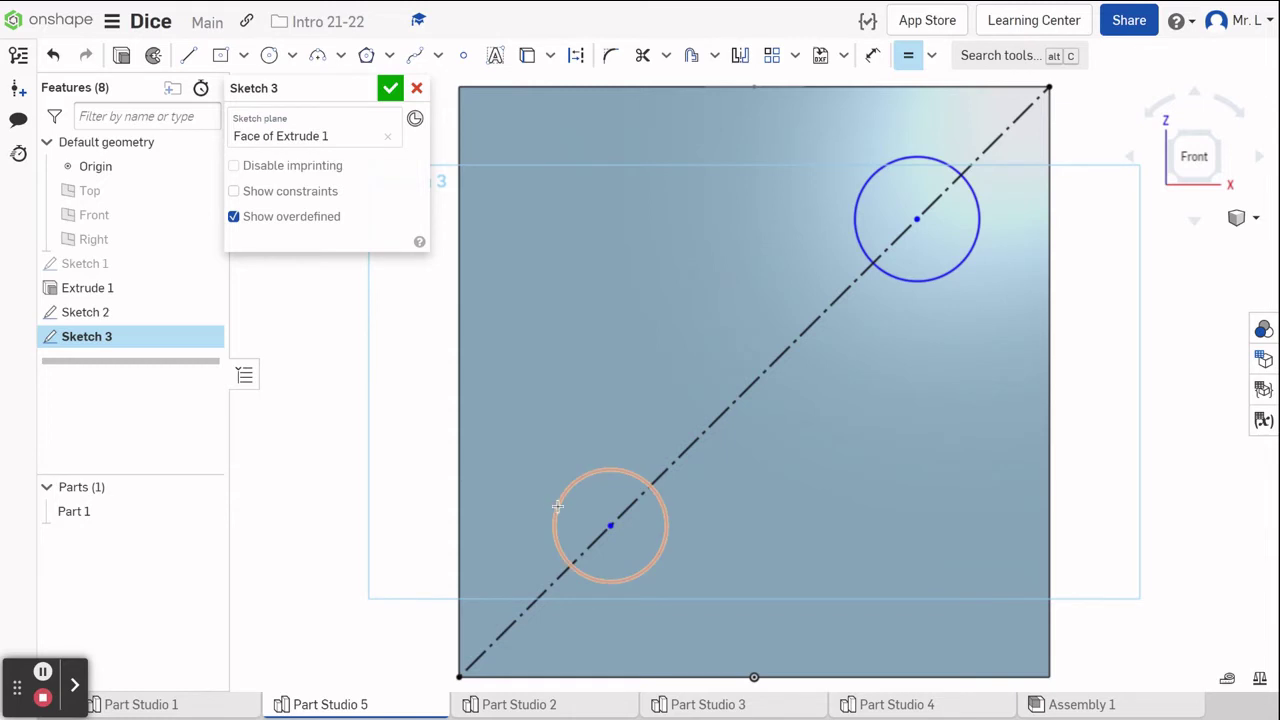
{"action": "left_click", "coordinate": [557, 506]}
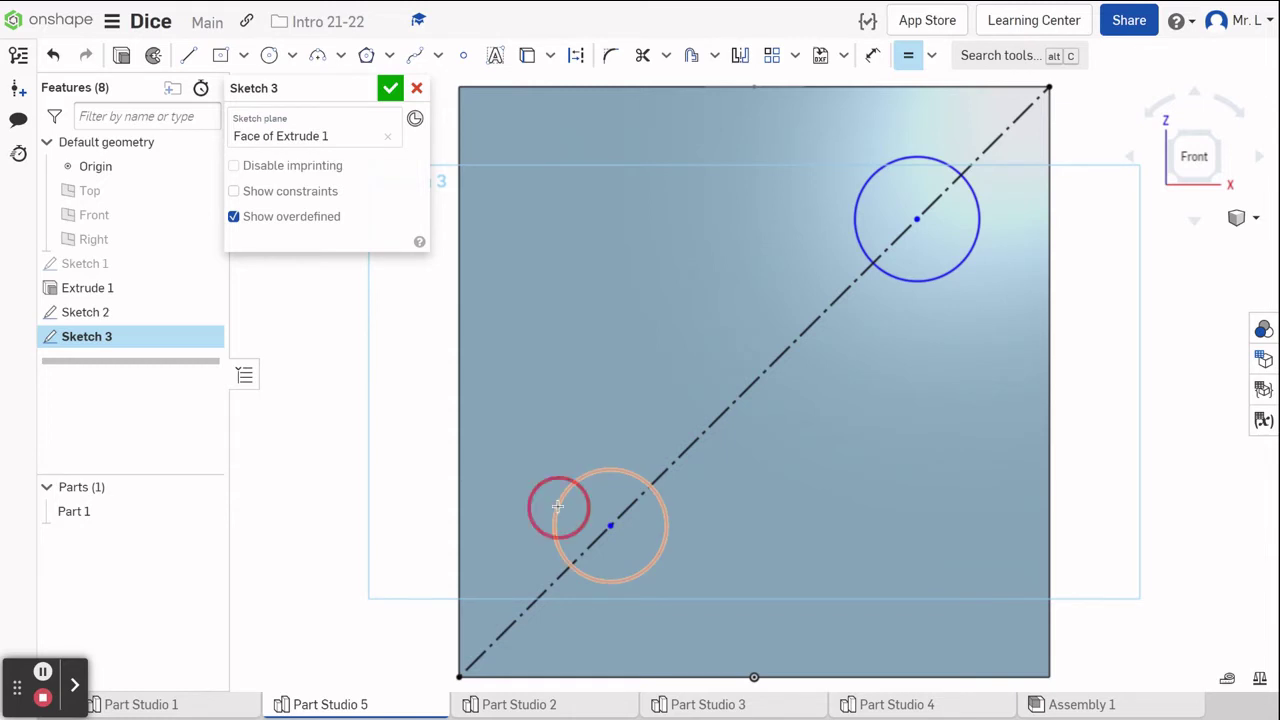
{"action": "left_click", "coordinate": [856, 235]}
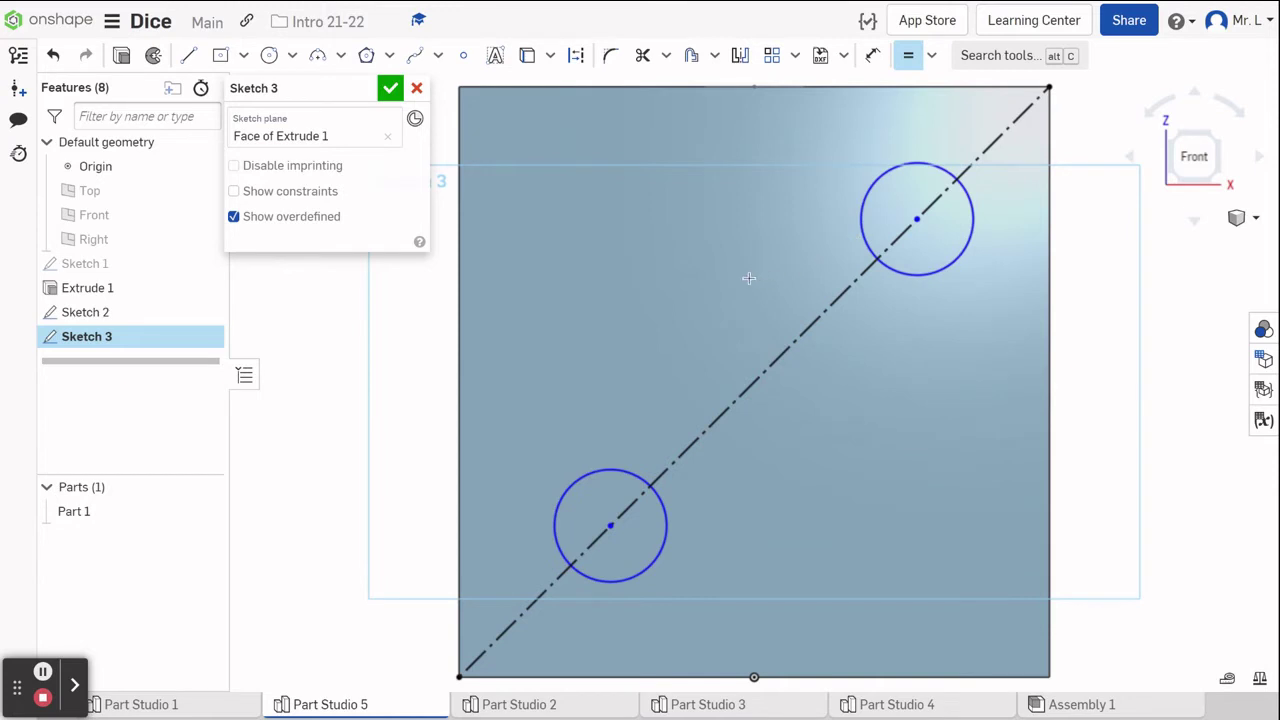
Dimension the lower-left circle's diameter to 1 in.
{"action": "key", "text": "d"}
{"action": "left_click", "coordinate": [567, 486]}
{"action": "left_click", "coordinate": [545, 395]}
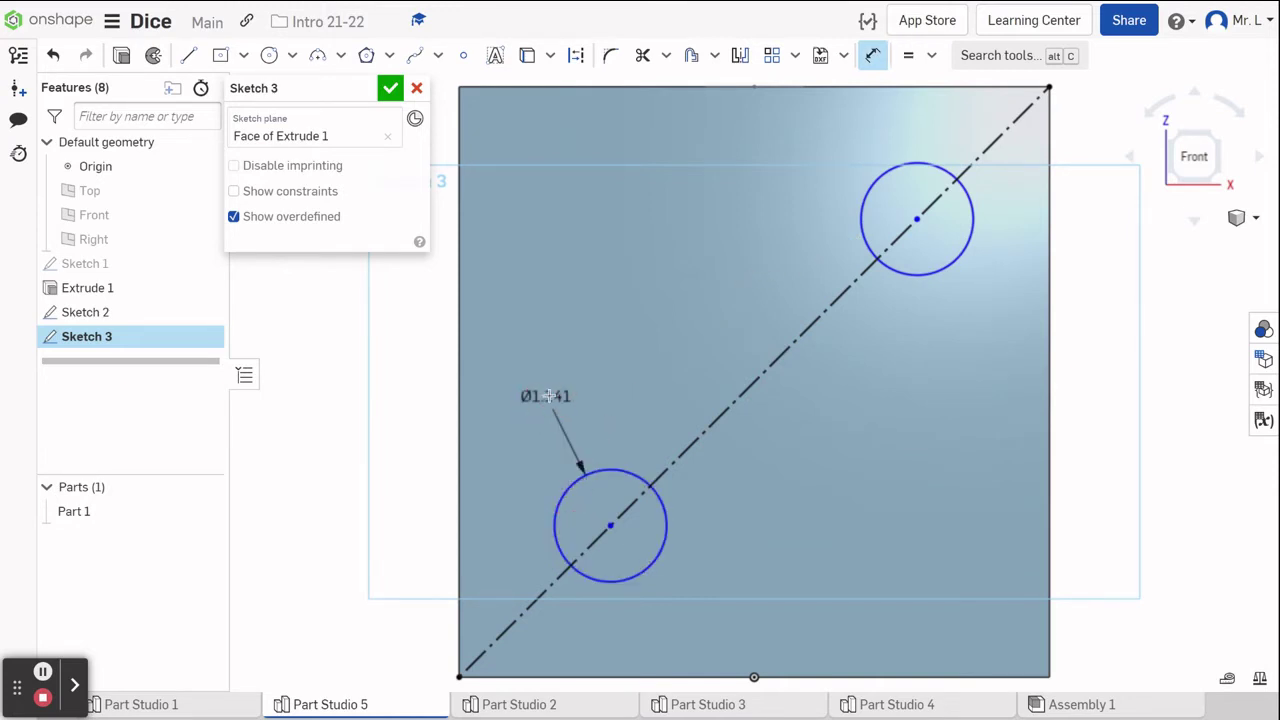
{"action": "key", "text": "Return"}
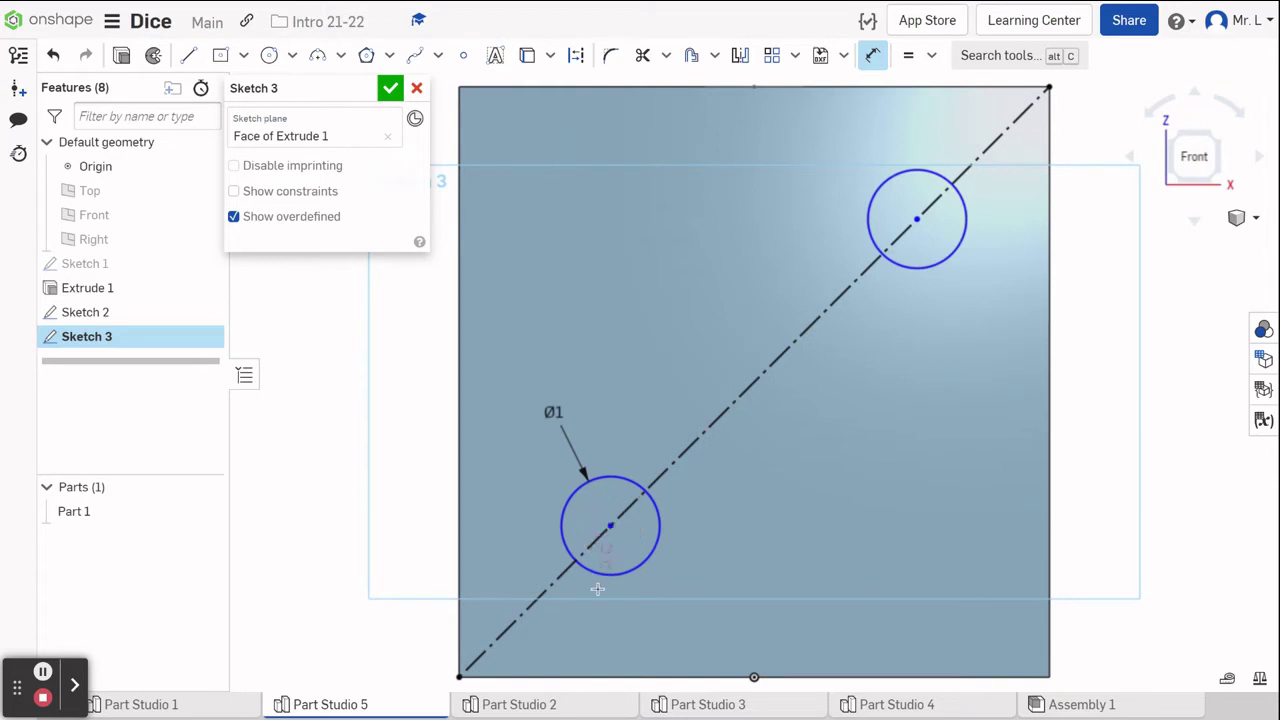
Dimension the vertical distance from the lower-left circle's center to the face's bottom edge as 1.5 in.
{"action": "left_click", "coordinate": [619, 675]}
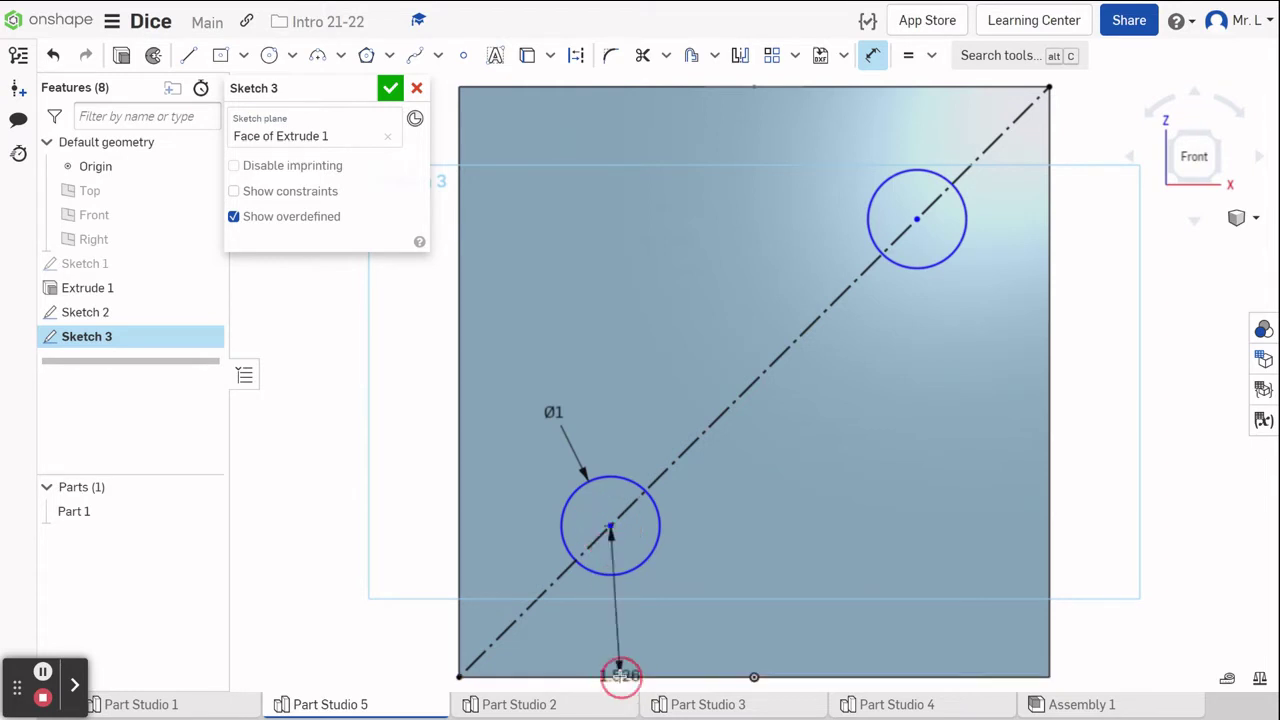
{"action": "left_click", "coordinate": [691, 606]}
{"action": "type", "text": "1.5"}
{"action": "key", "text": "Return"}
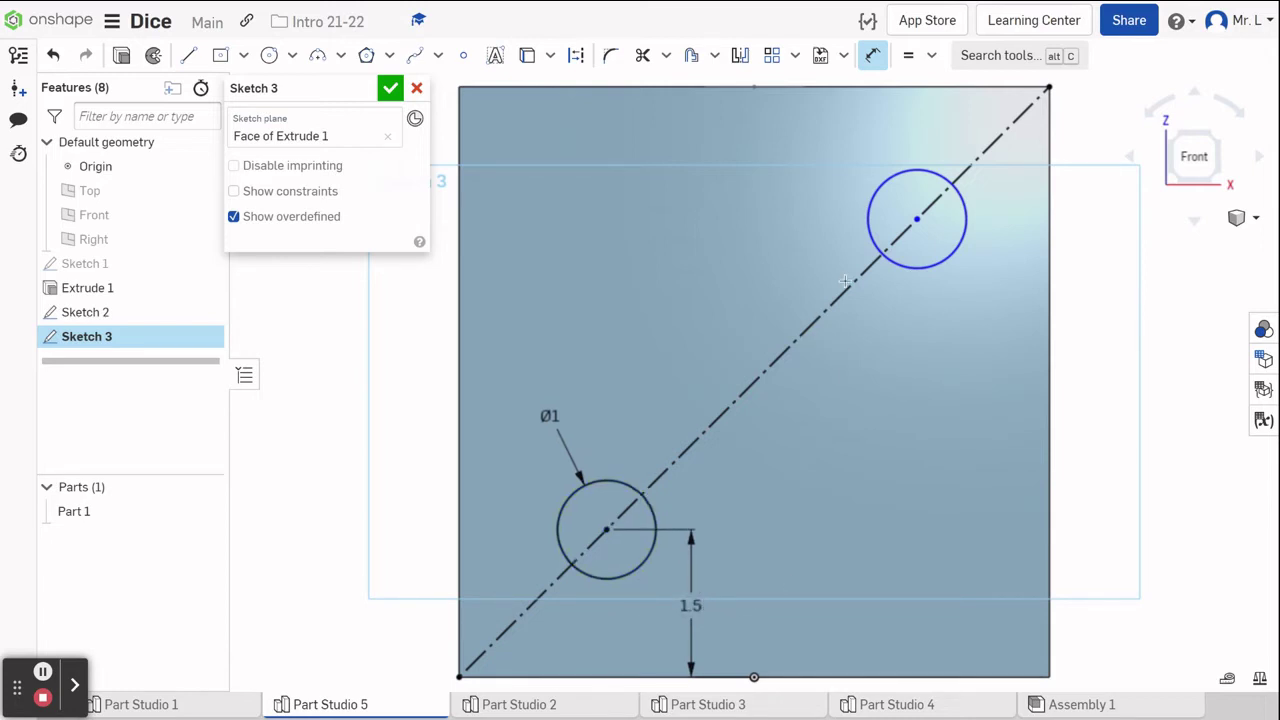
Dimension the vertical distance from the upper-right circle's center to the face's top edge as 1.5 in.
{"action": "left_click", "coordinate": [917, 218]}
{"action": "key", "text": "v"}
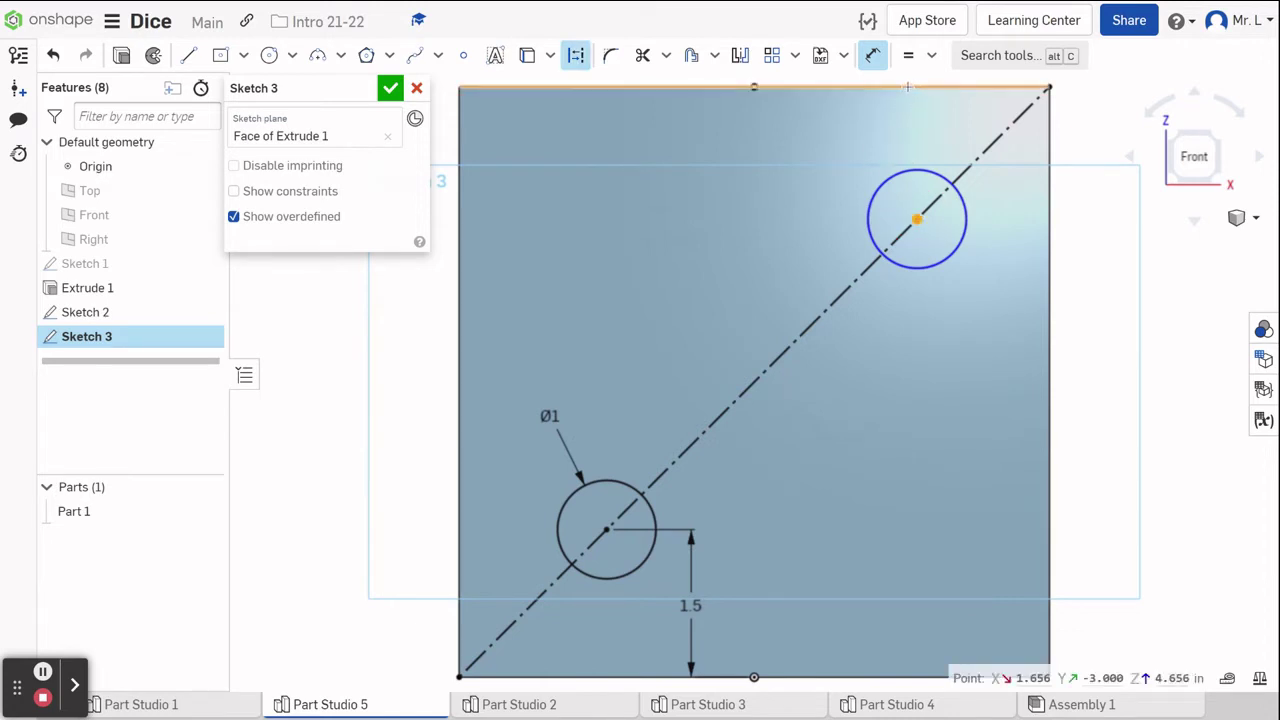
{"action": "left_click", "coordinate": [907, 87]}
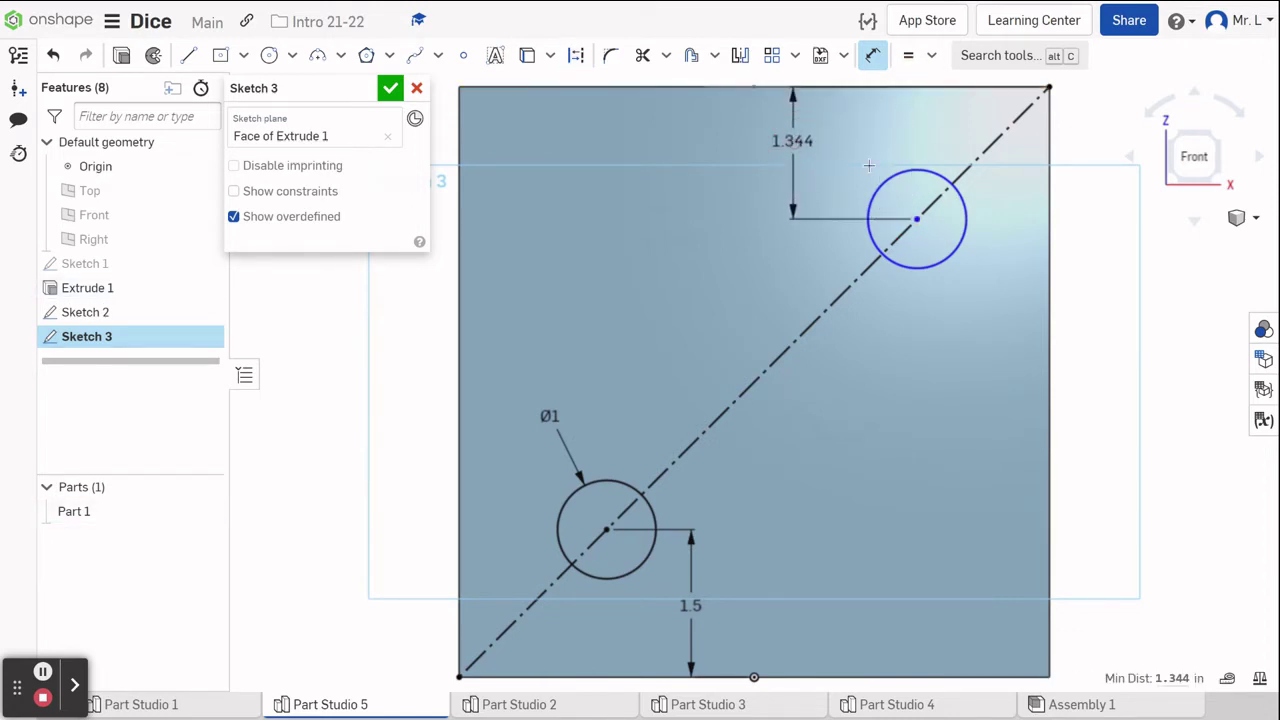
{"action": "left_click", "coordinate": [843, 163]}
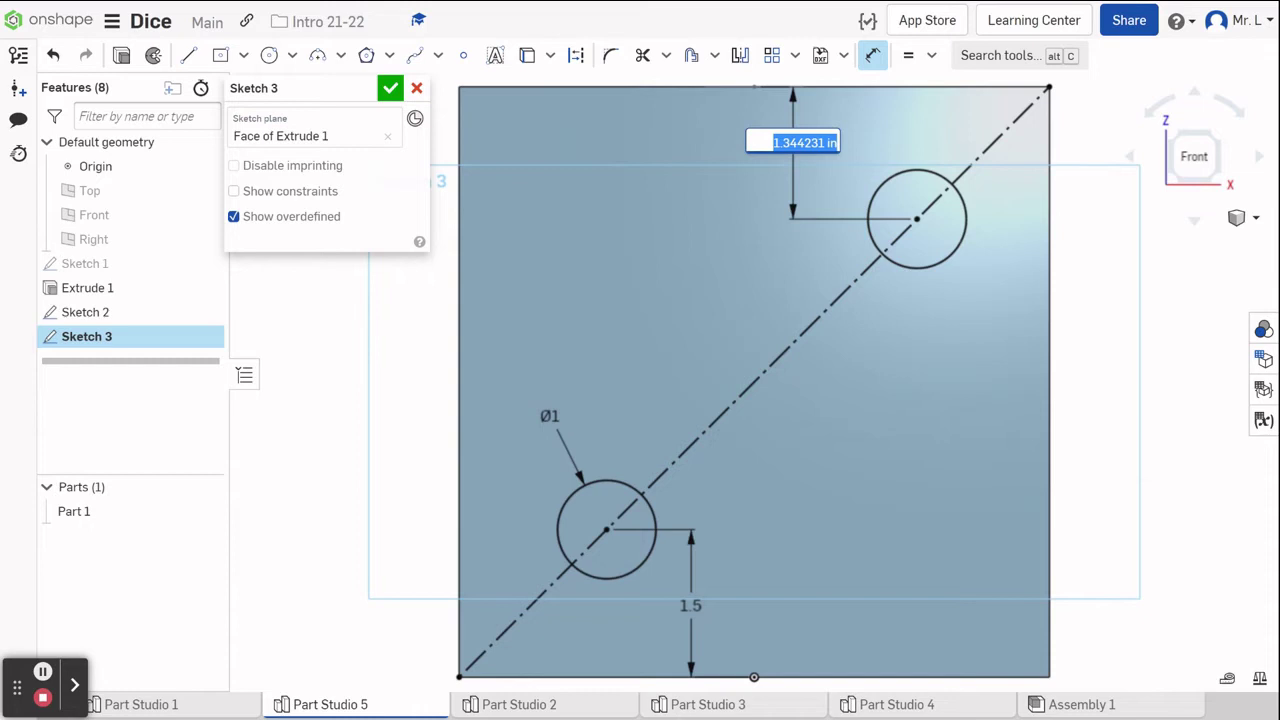
{"action": "type", "text": "1.5"}
{"action": "key", "text": "Return"}
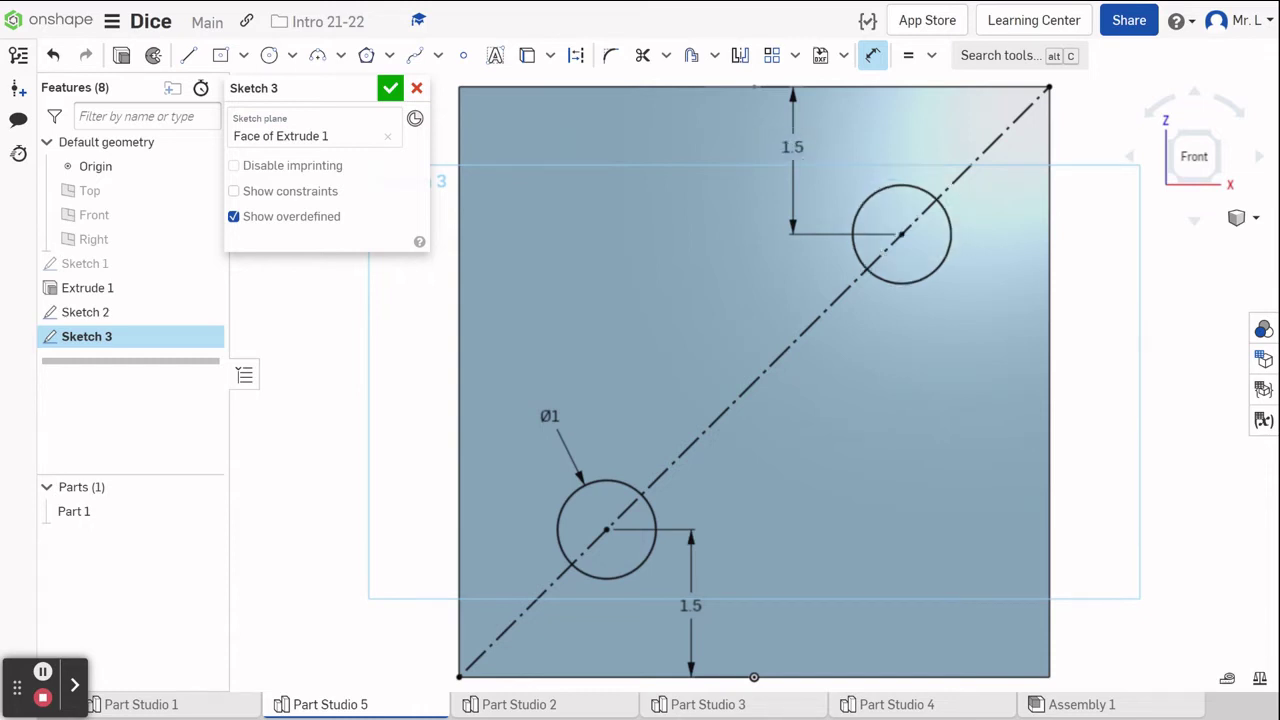
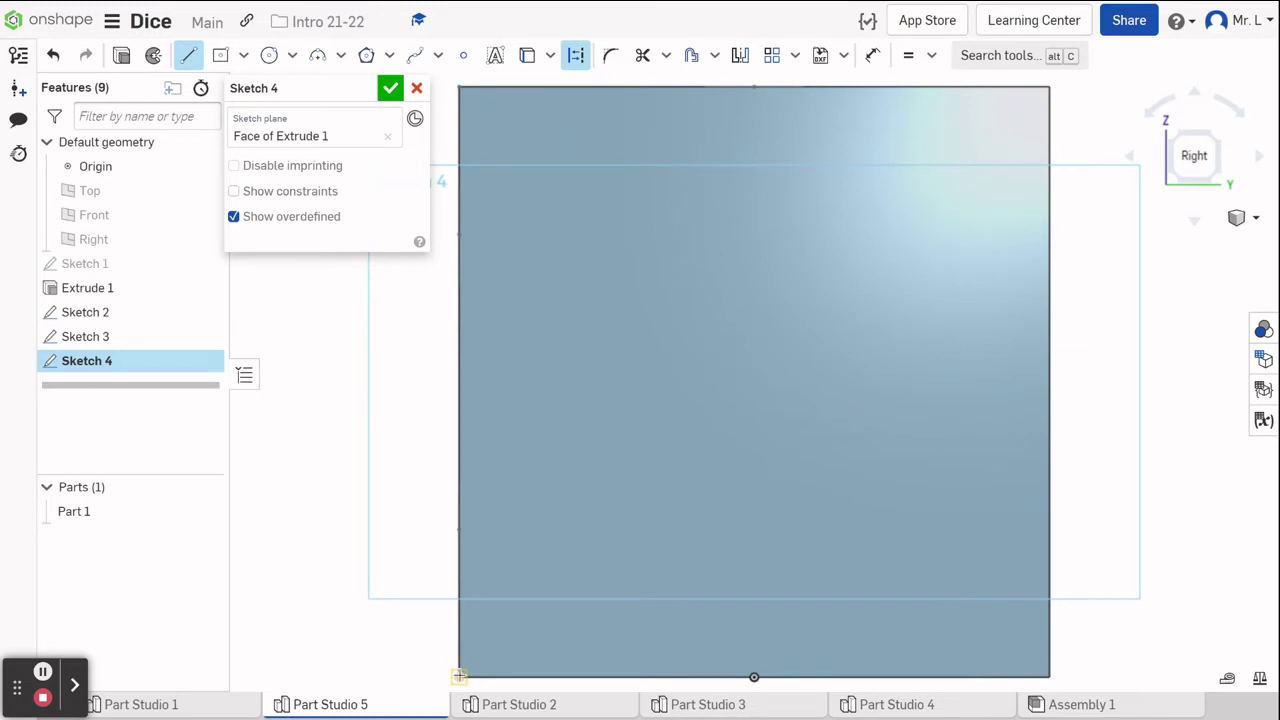
Draw two crossing diagonal construction lines between opposite corners of the cube's right face and end the line chain.
{"action": "left_click", "coordinate": [1048, 88]}
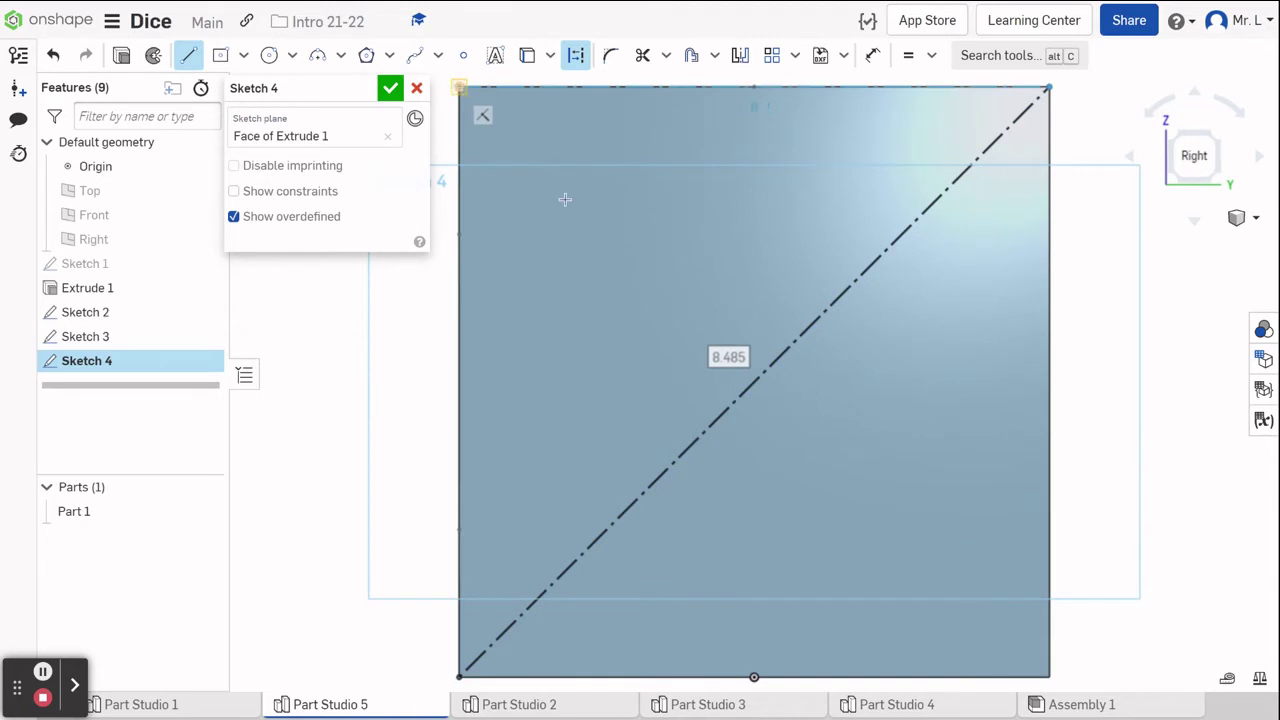
{"action": "left_click", "coordinate": [1049, 675]}
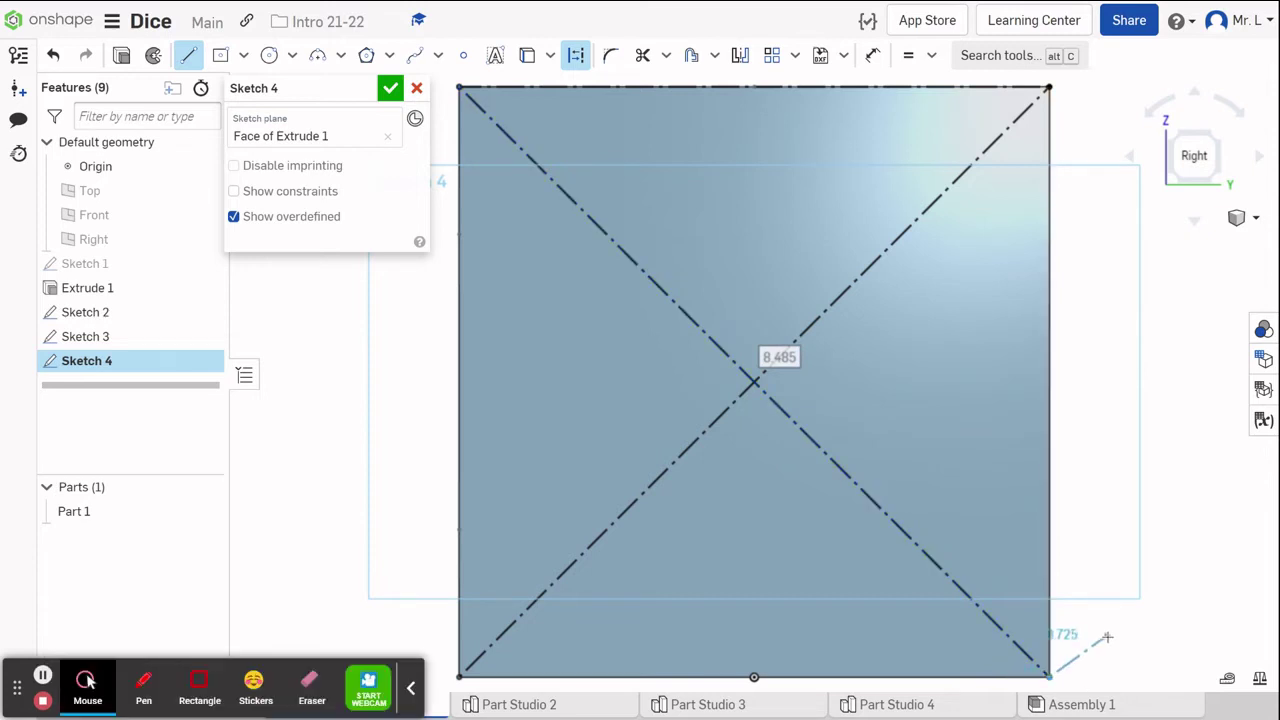
{"action": "right_click", "coordinate": [1136, 553]}
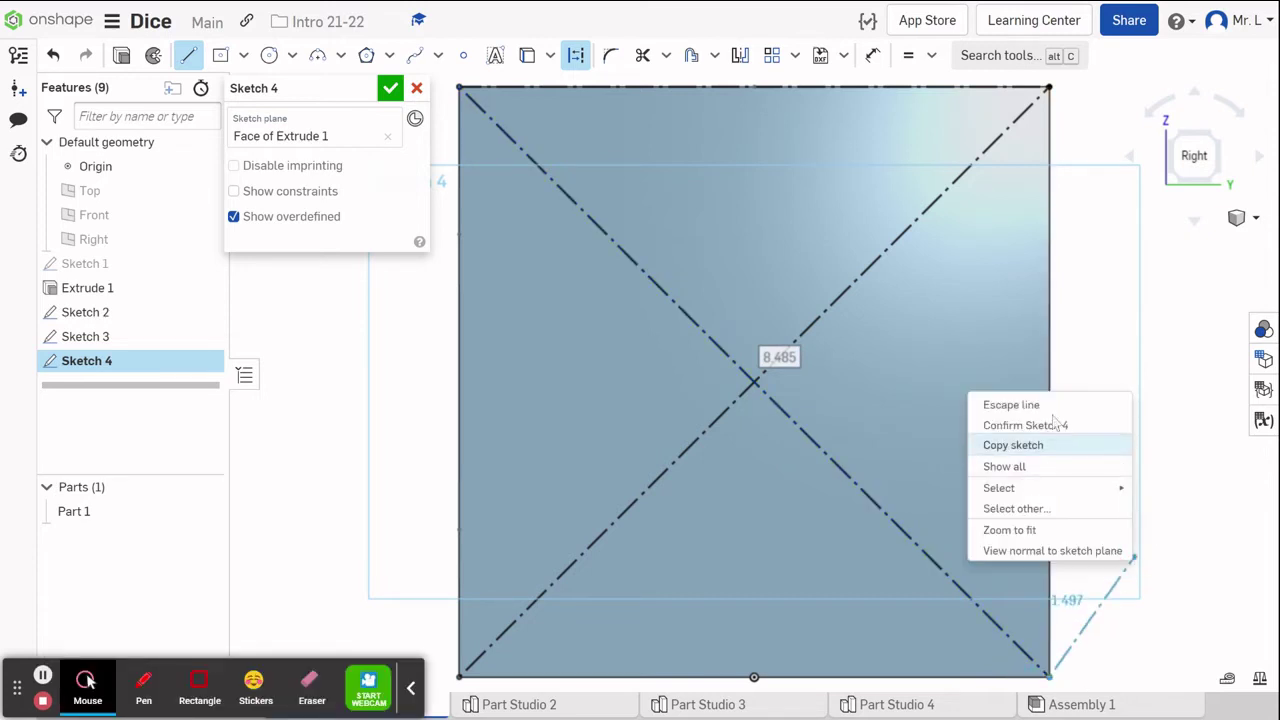
{"action": "left_click", "coordinate": [1012, 404]}
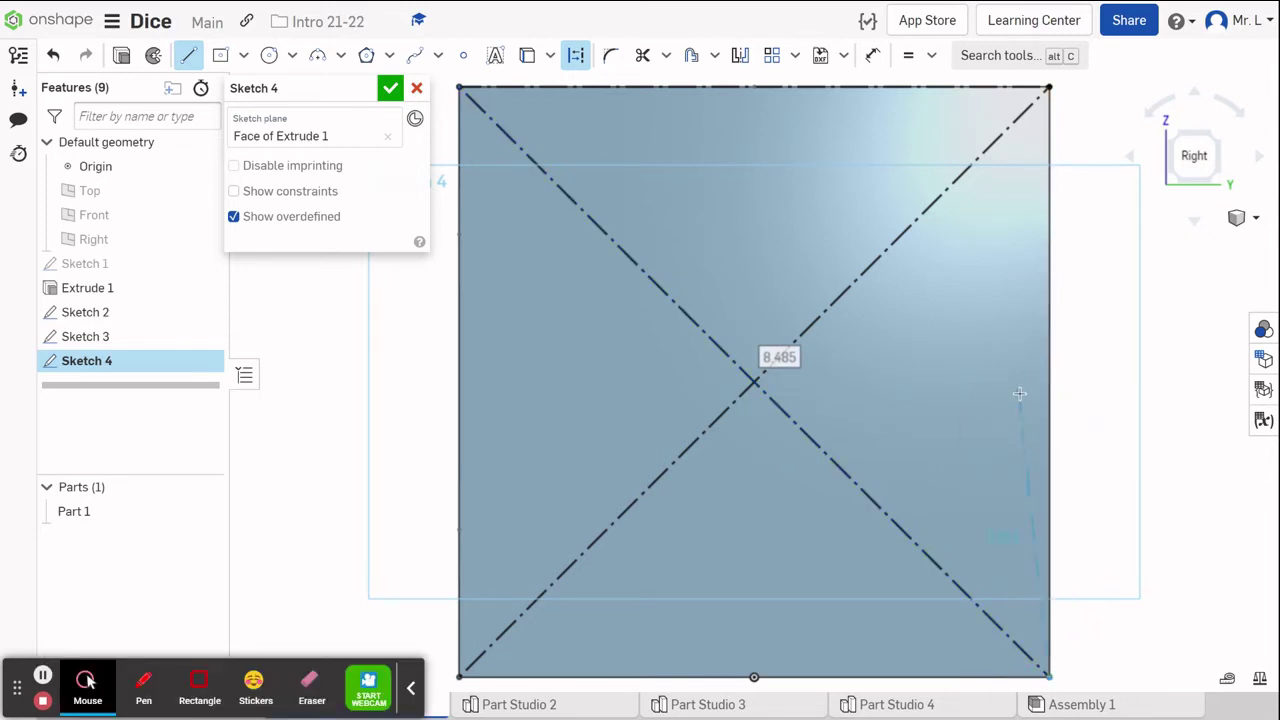
{"action": "right_click", "coordinate": [1078, 405]}
{"action": "left_click", "coordinate": [1100, 423]}
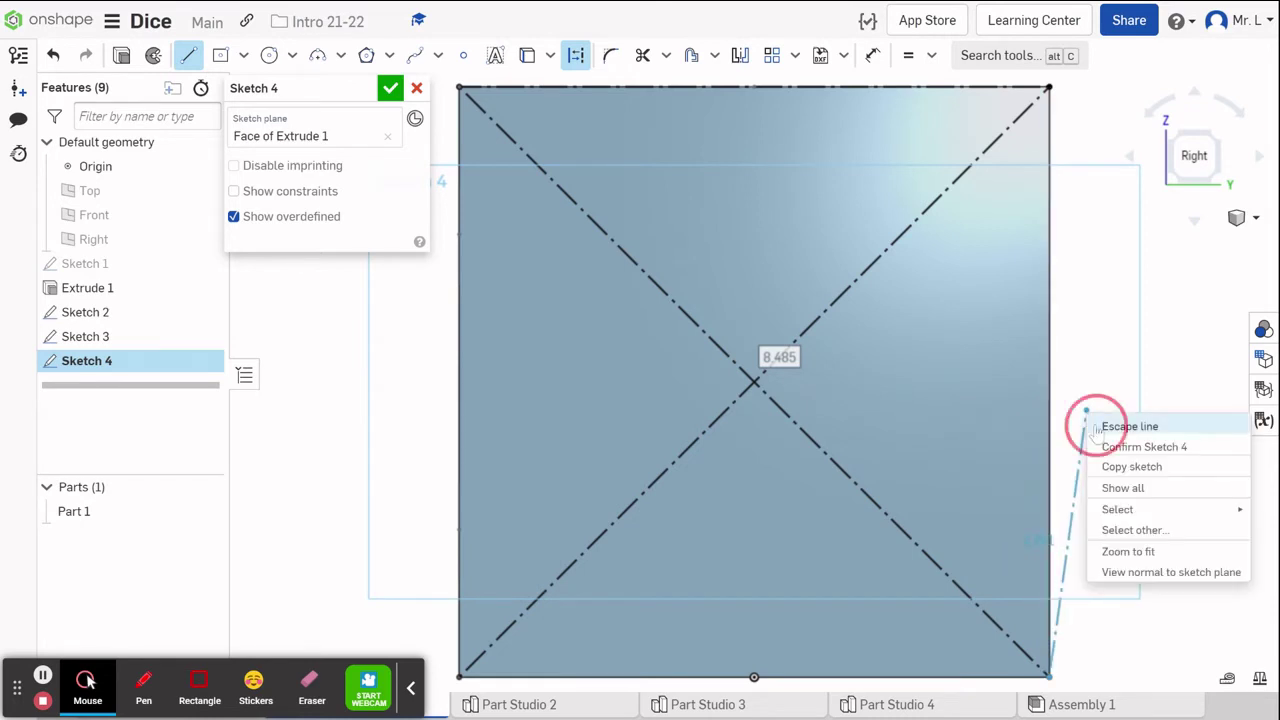
{"action": "left_click", "coordinate": [407, 690]}
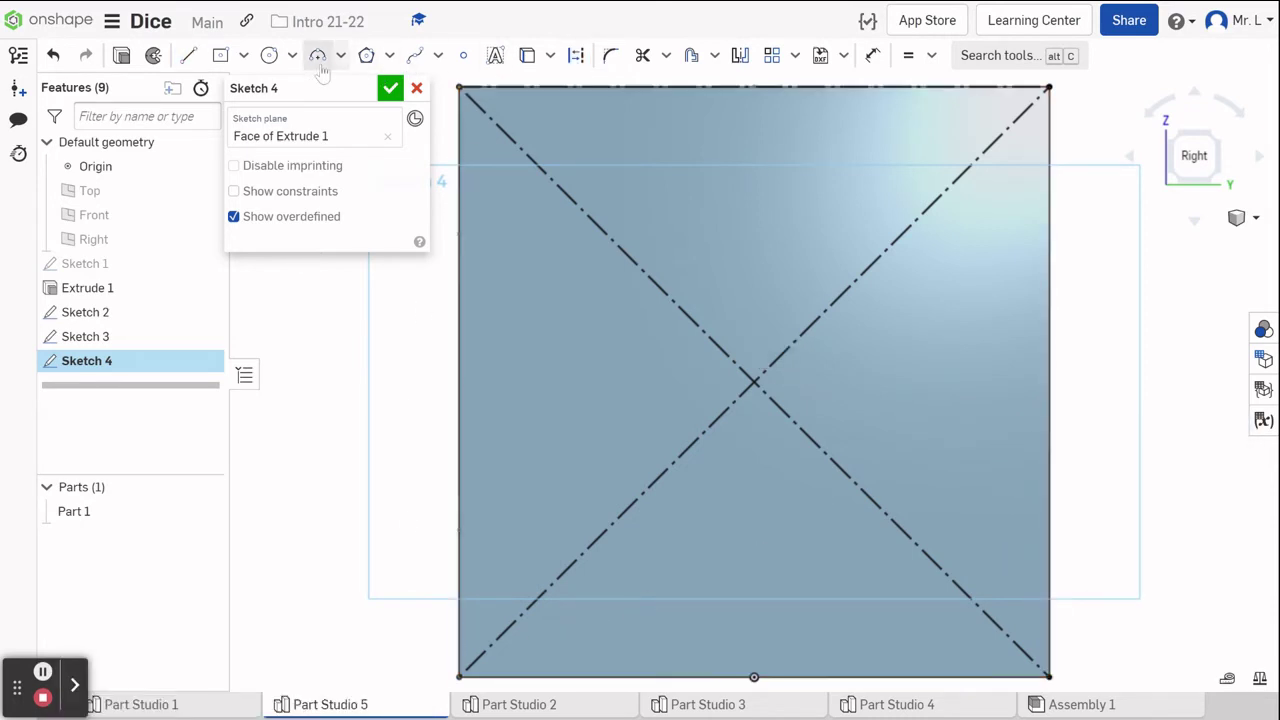
Sketch three circles along the rising diagonal: about 0.68 in in diameter at lower left, 0.9 in at the center and 0.83 in at upper right.
{"action": "left_click", "coordinate": [269, 56]}
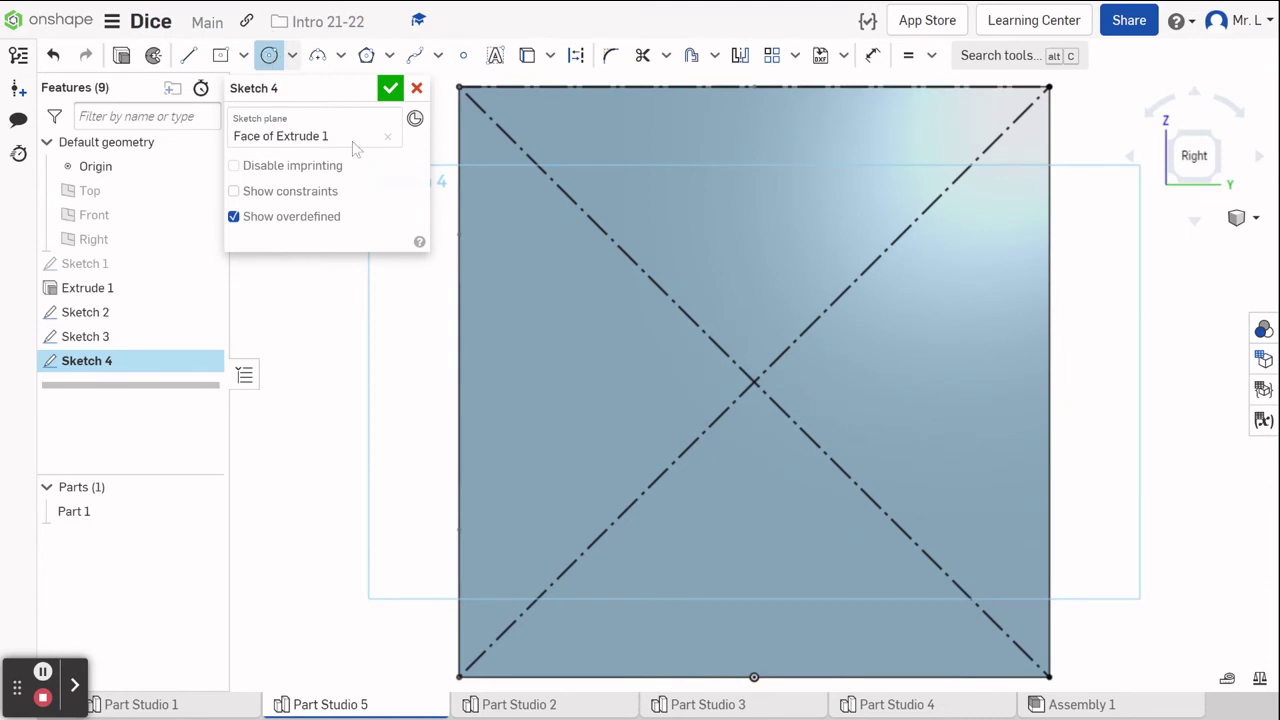
{"action": "left_click", "coordinate": [557, 628]}
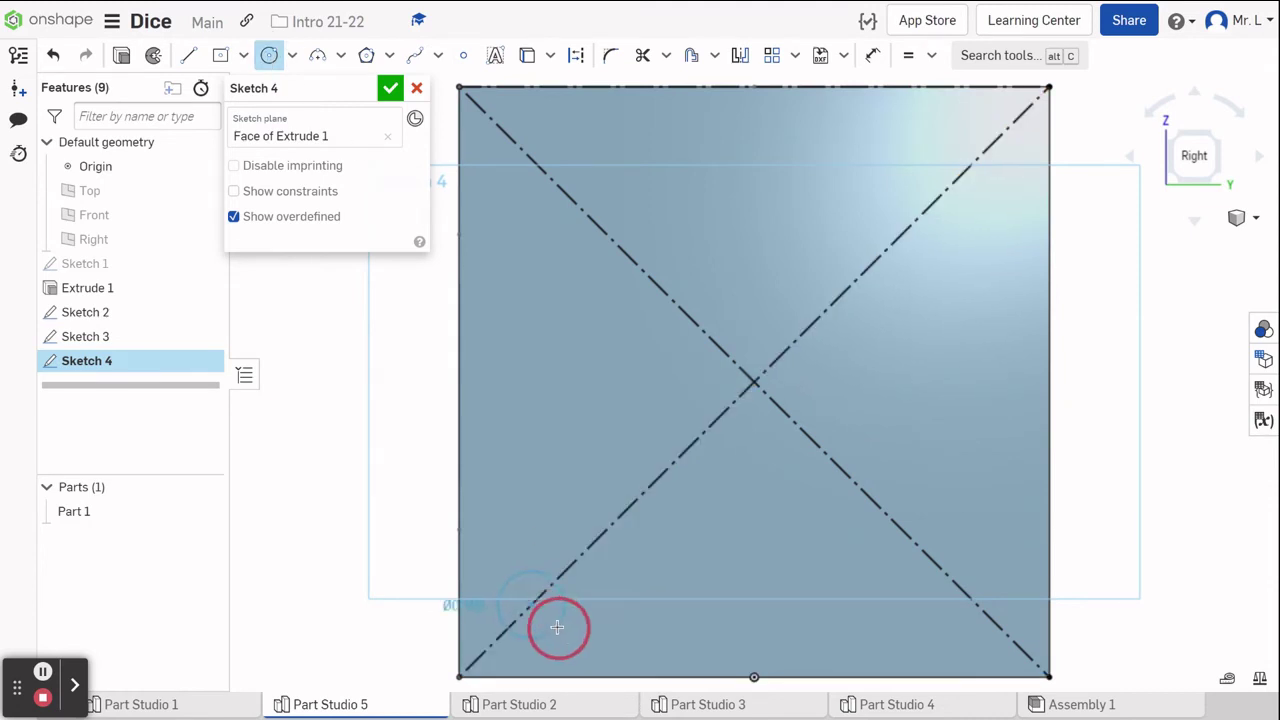
{"action": "left_click", "coordinate": [755, 383]}
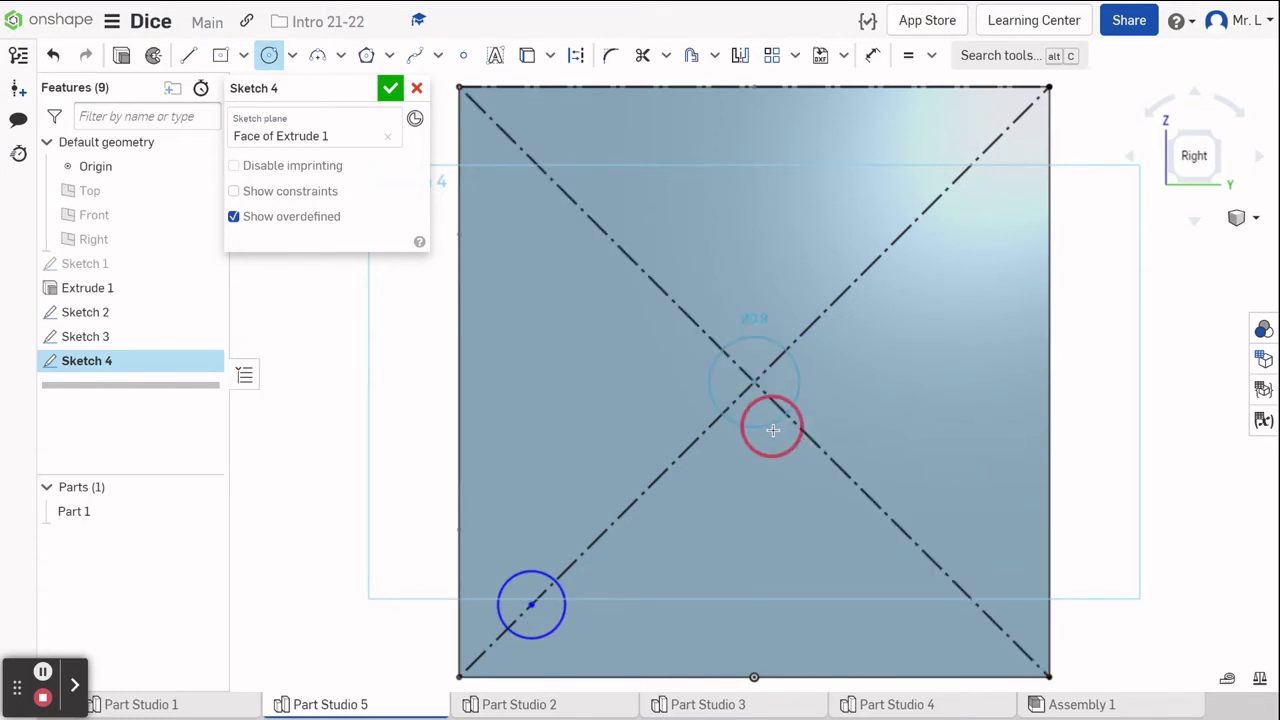
{"action": "left_click", "coordinate": [959, 177]}
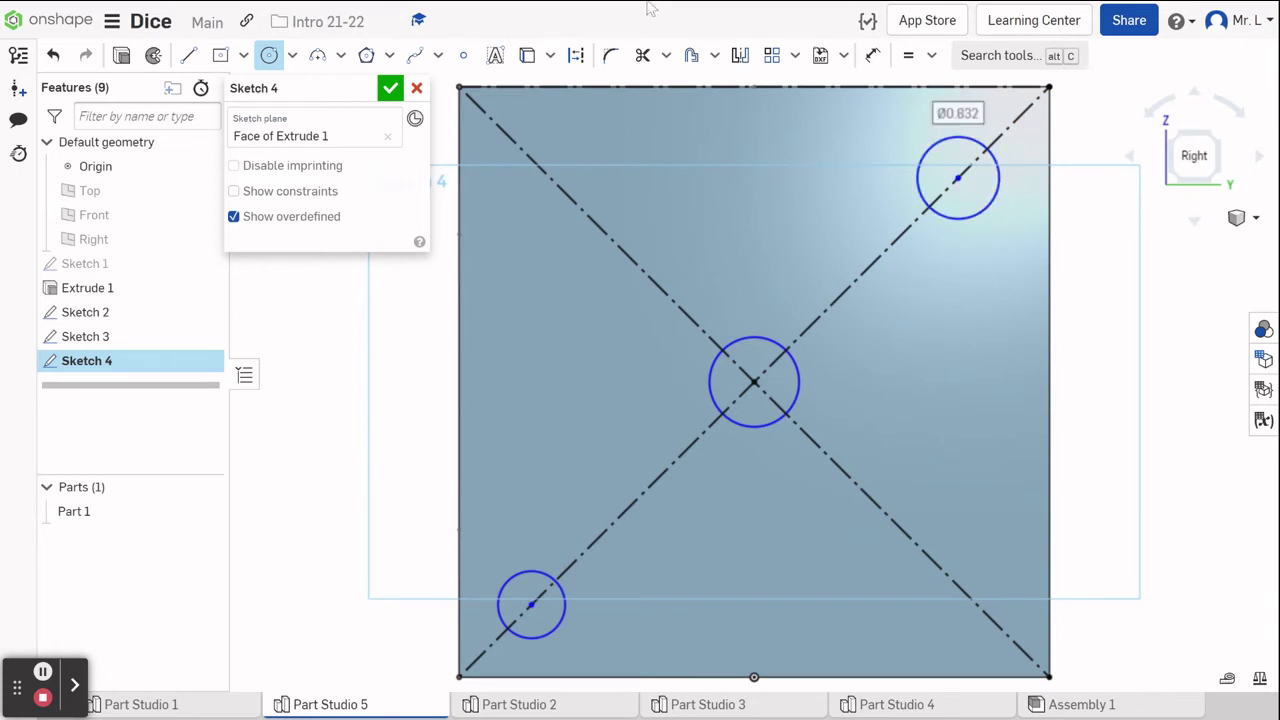
Apply equal constraints so that the lower-left and upper-right circles match the size of the center circle.
{"action": "left_click", "coordinate": [908, 55]}
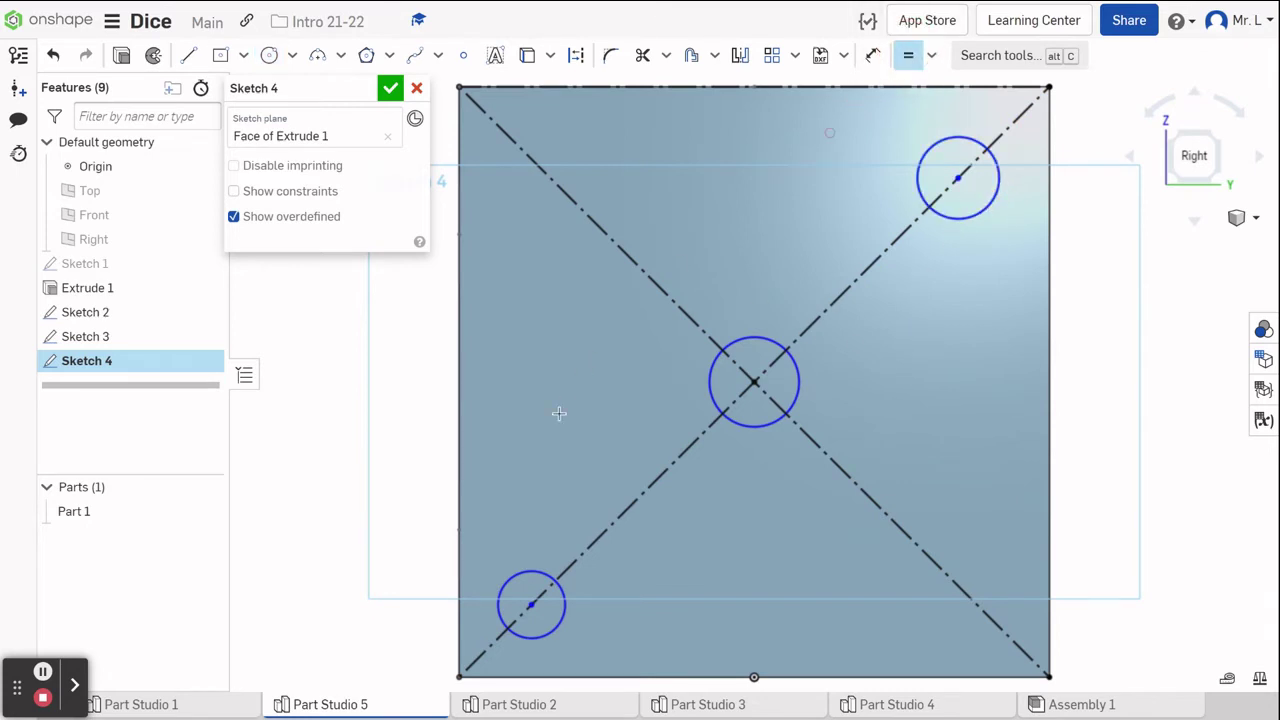
{"action": "left_click", "coordinate": [527, 572]}
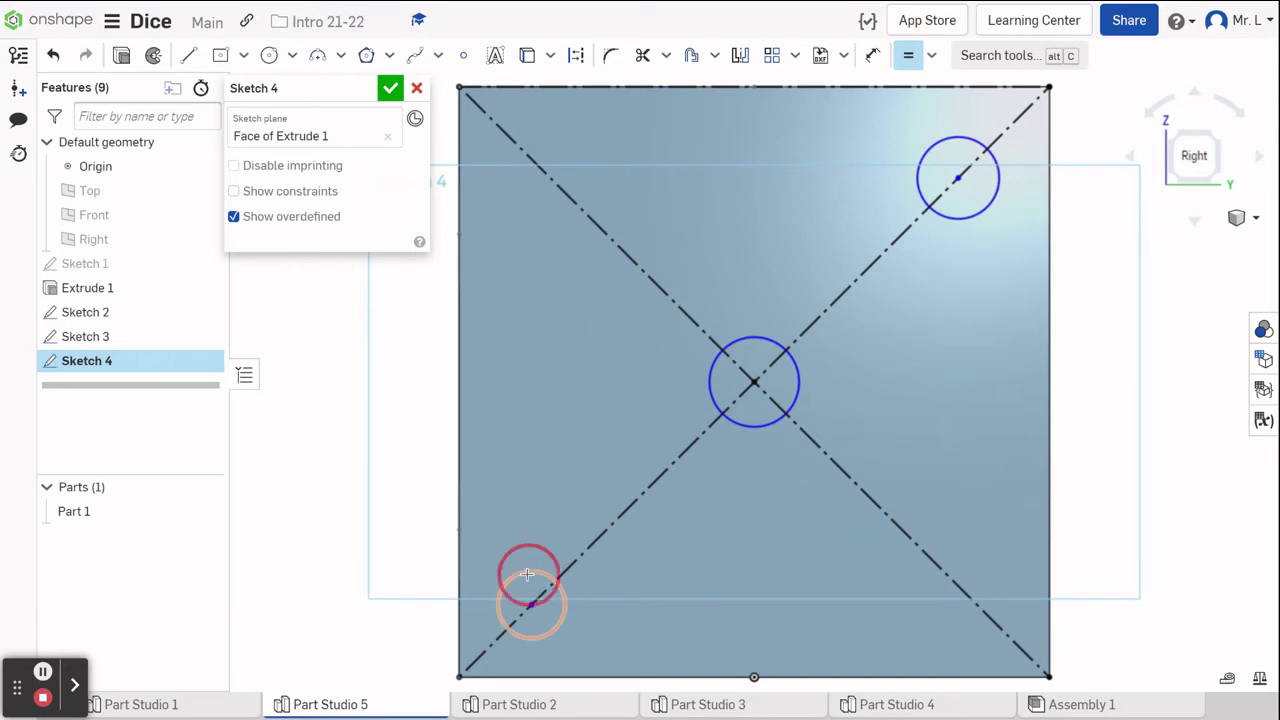
{"action": "left_click", "coordinate": [711, 393]}
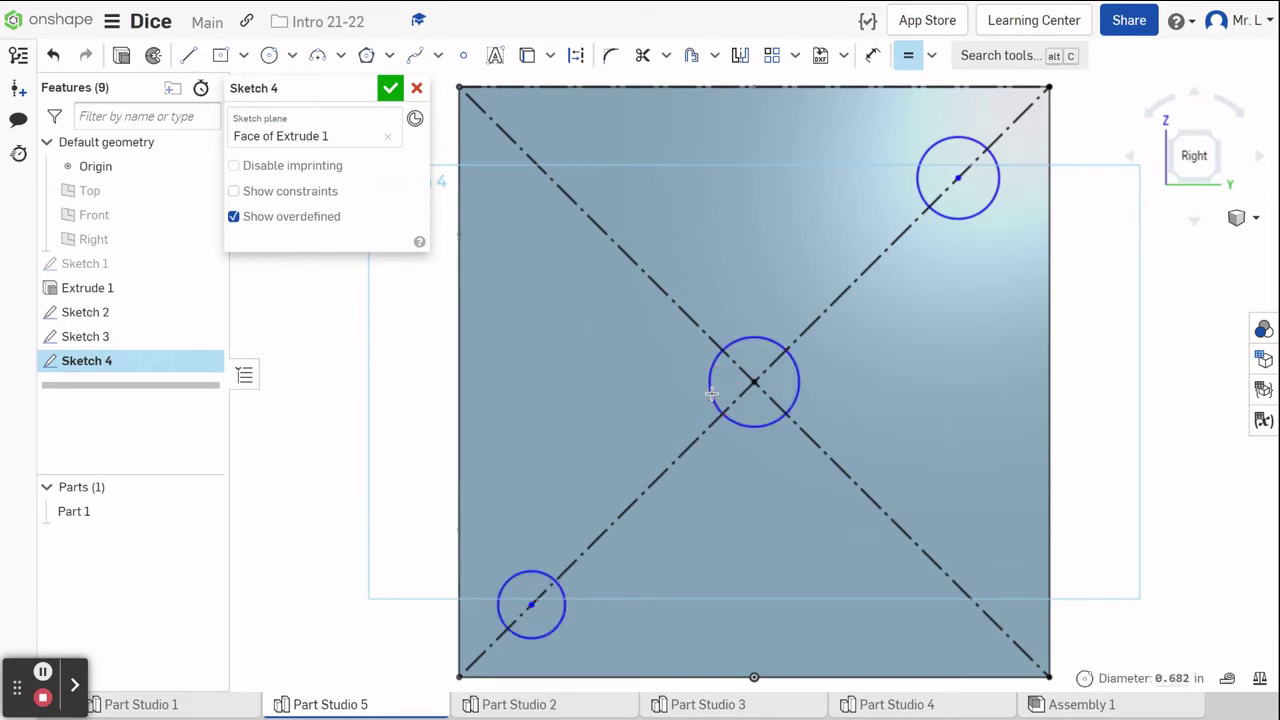
{"action": "left_click", "coordinate": [761, 340]}
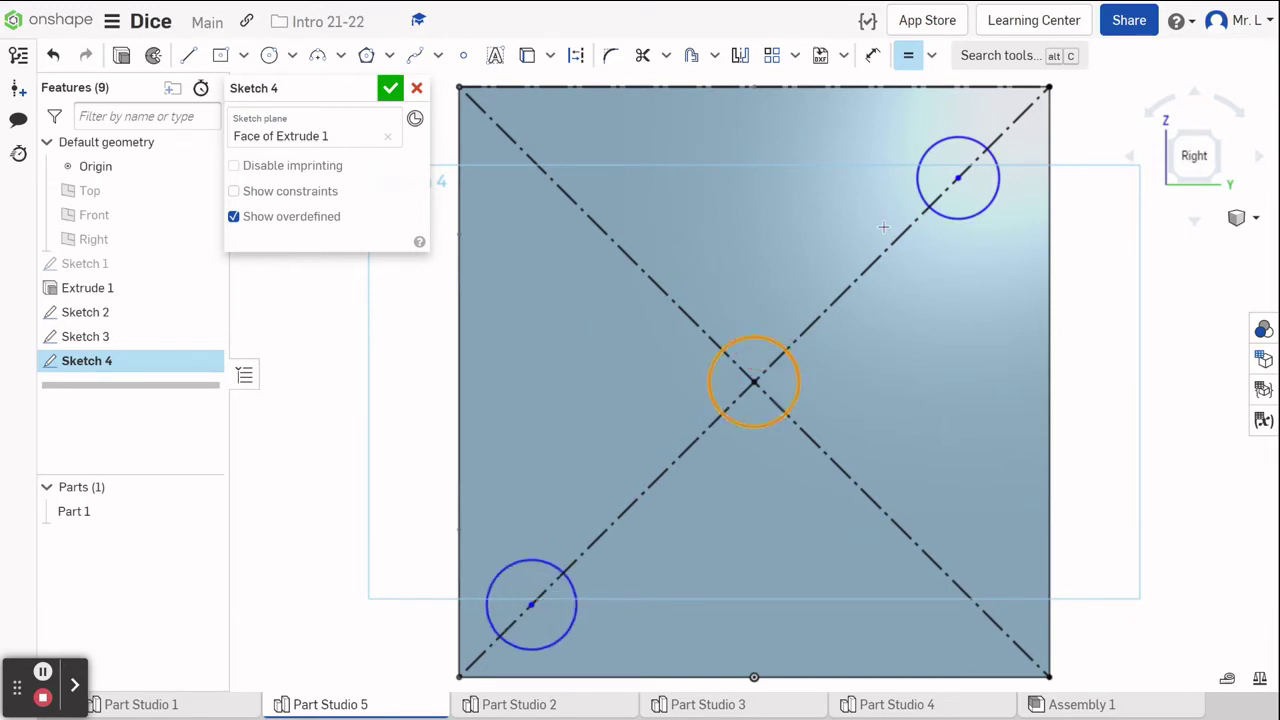
{"action": "left_click", "coordinate": [918, 187]}
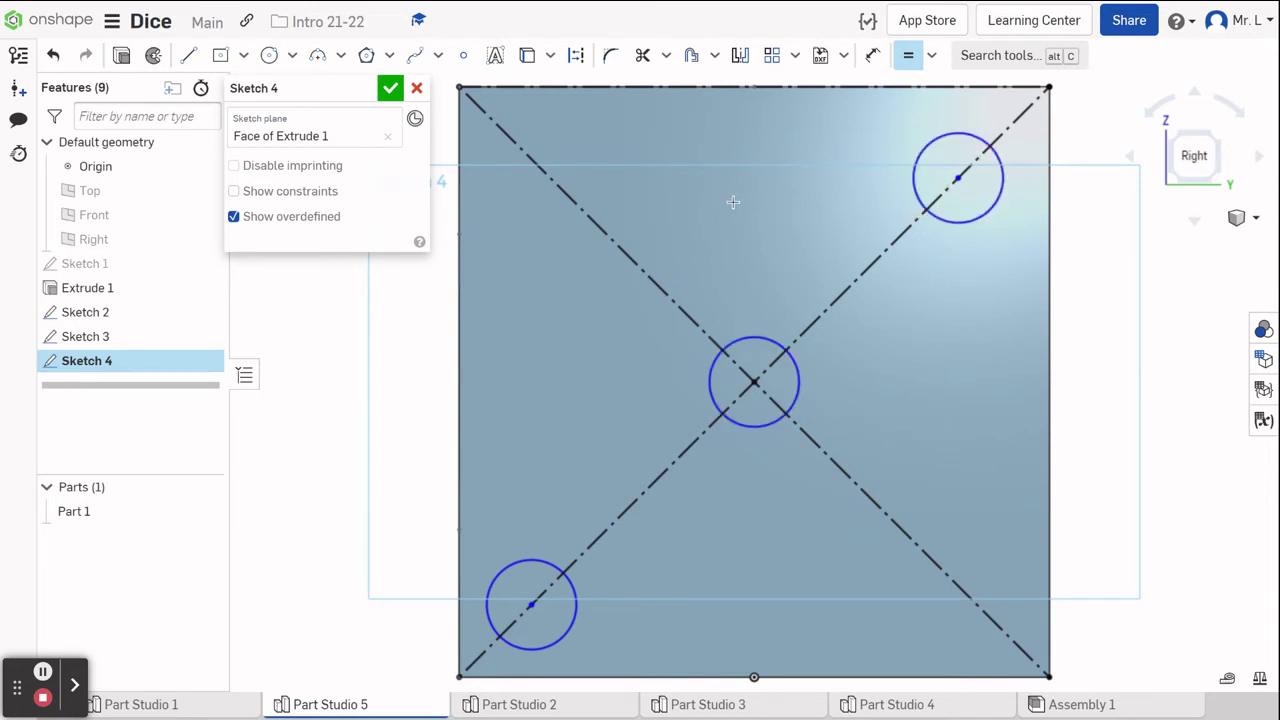
Dimension the lower-left circle's diameter as 1 in.
{"action": "key", "text": "d"}
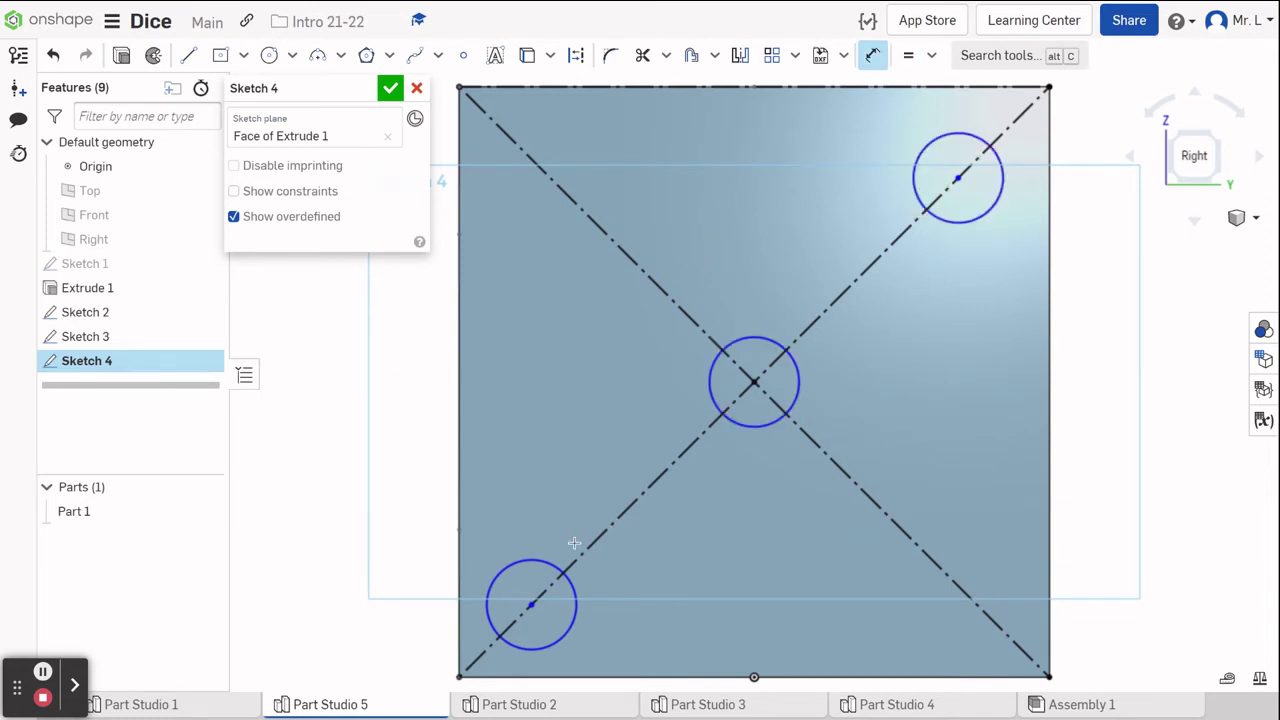
{"action": "left_click", "coordinate": [521, 558]}
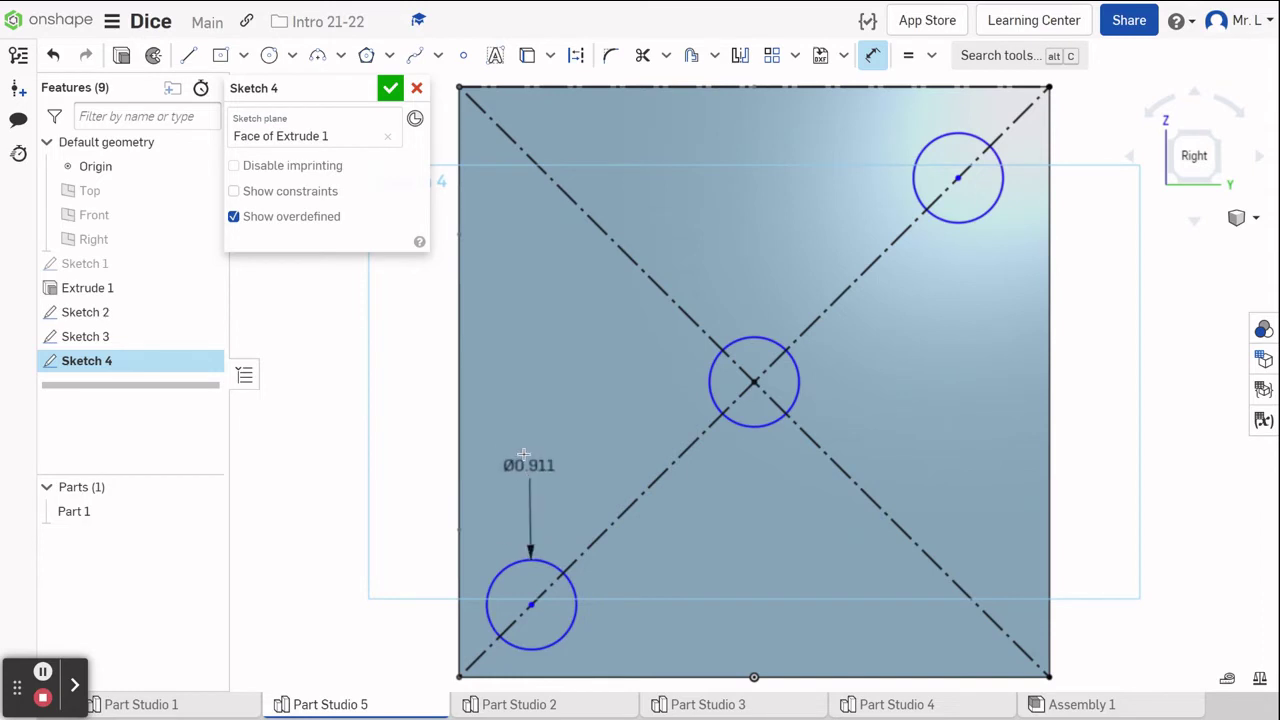
{"action": "left_click", "coordinate": [524, 453]}
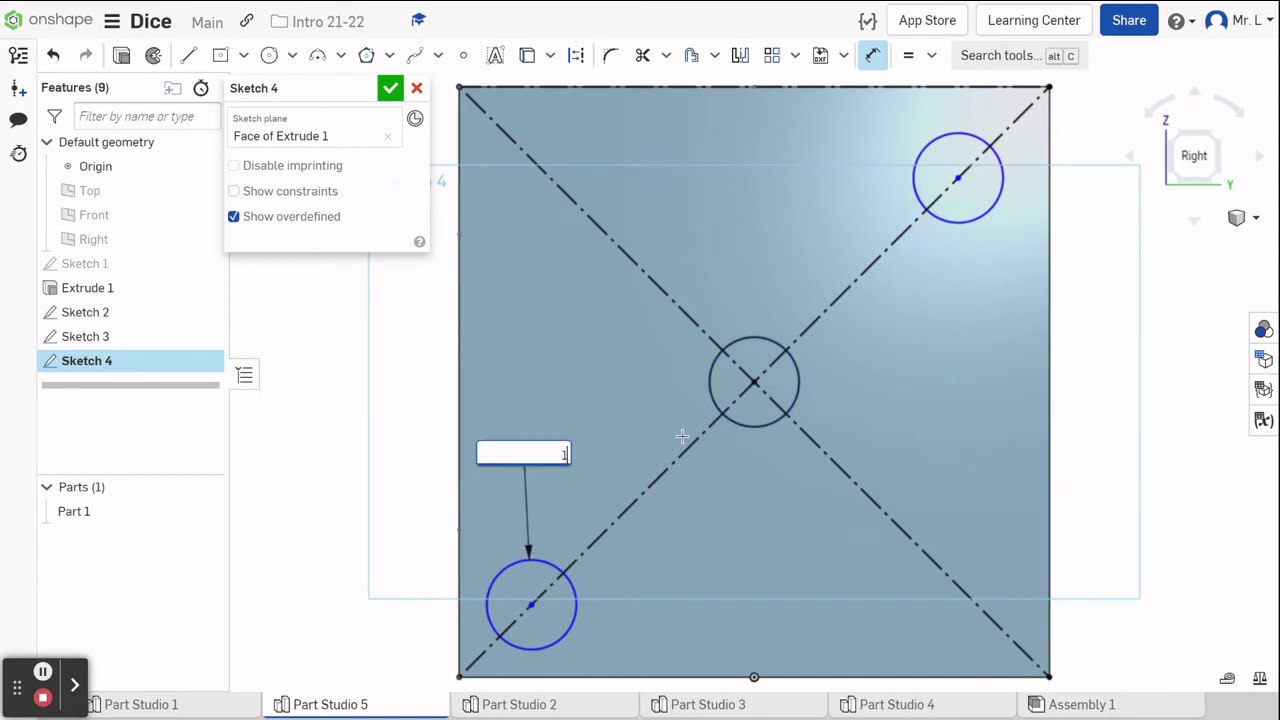
{"action": "key", "text": "Return"}
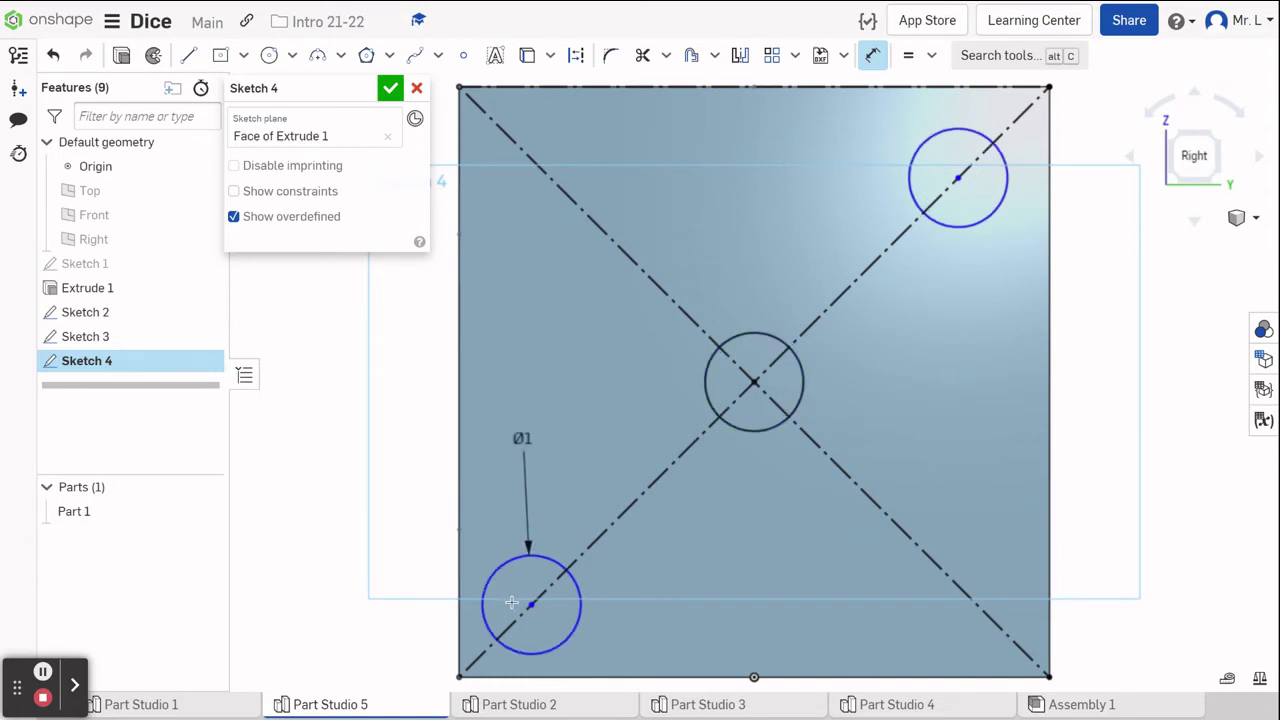
Dimension the vertical distance from the lower-left circle's center to the right face's bottom edge as 1.5 in.
{"action": "key", "text": "d"}
{"action": "left_click", "coordinate": [530, 604]}
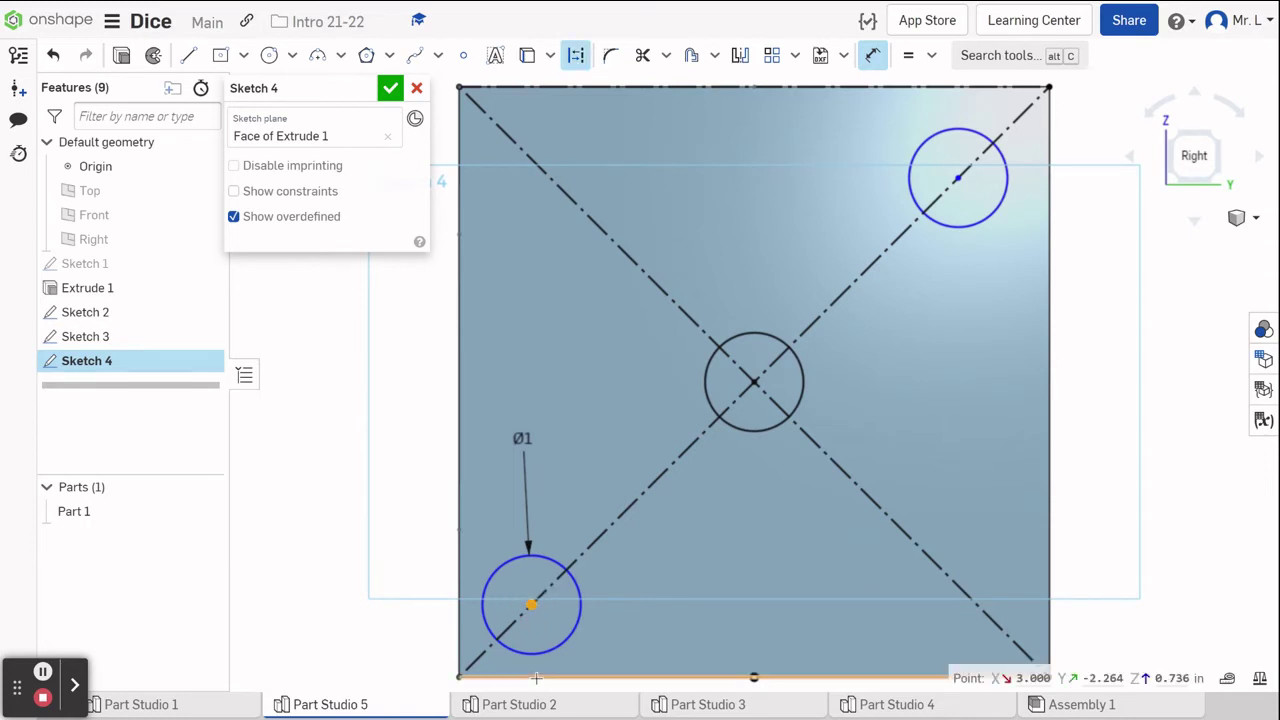
{"action": "left_click", "coordinate": [536, 678]}
{"action": "left_click", "coordinate": [668, 638]}
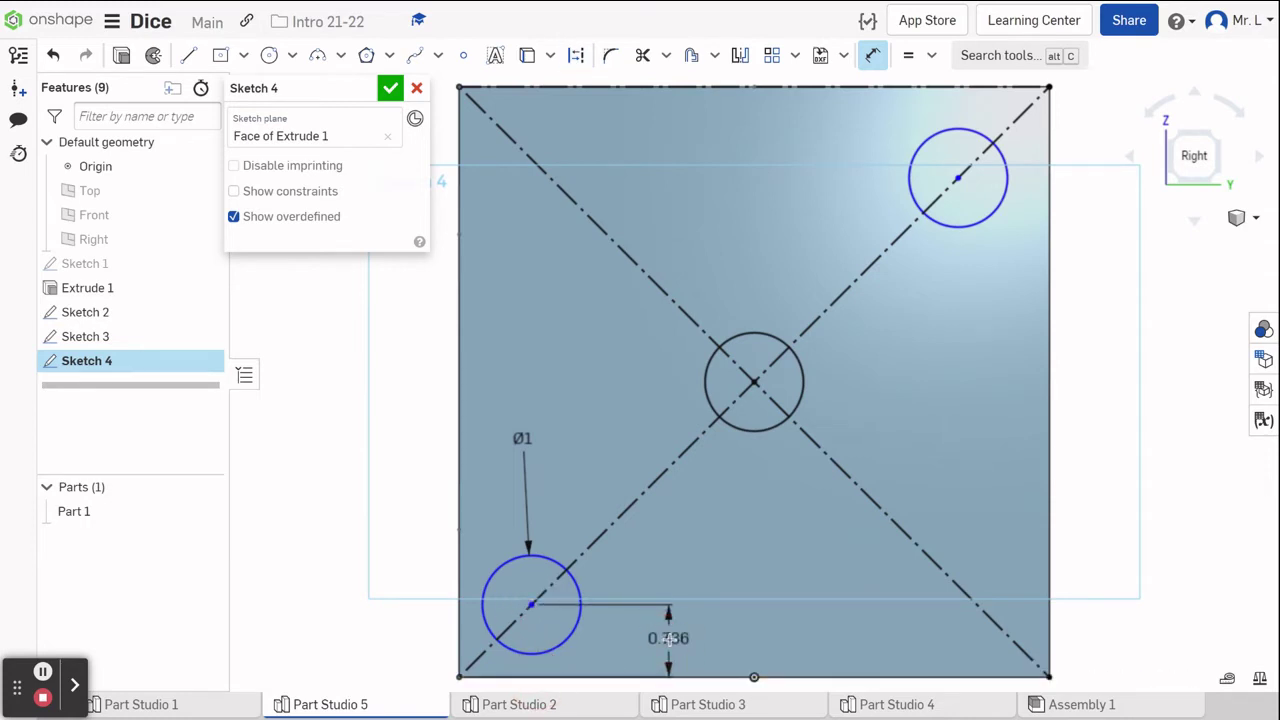
{"action": "type", "text": "1.5"}
{"action": "key", "text": "Return"}
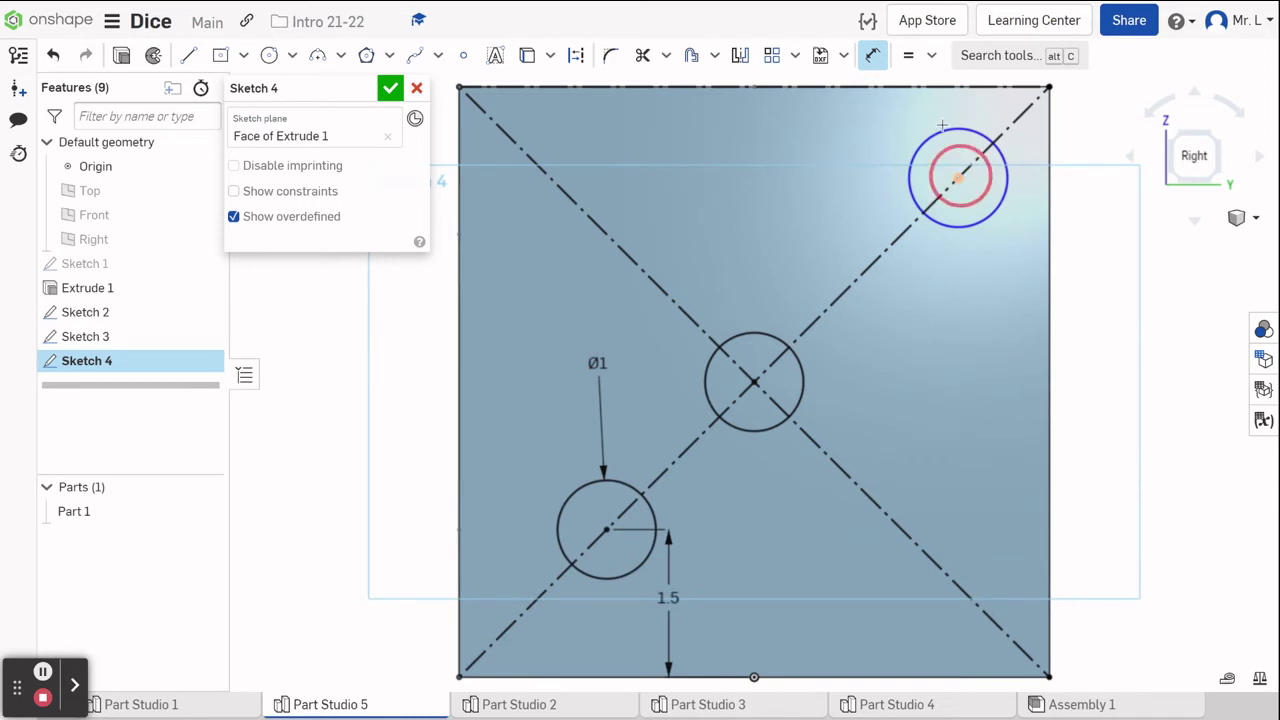
Dimension the vertical distance from the upper-right circle's center to the face's top edge as 0.5 in and end dimensioning.
{"action": "left_click", "coordinate": [957, 177]}
{"action": "left_click", "coordinate": [946, 87]}
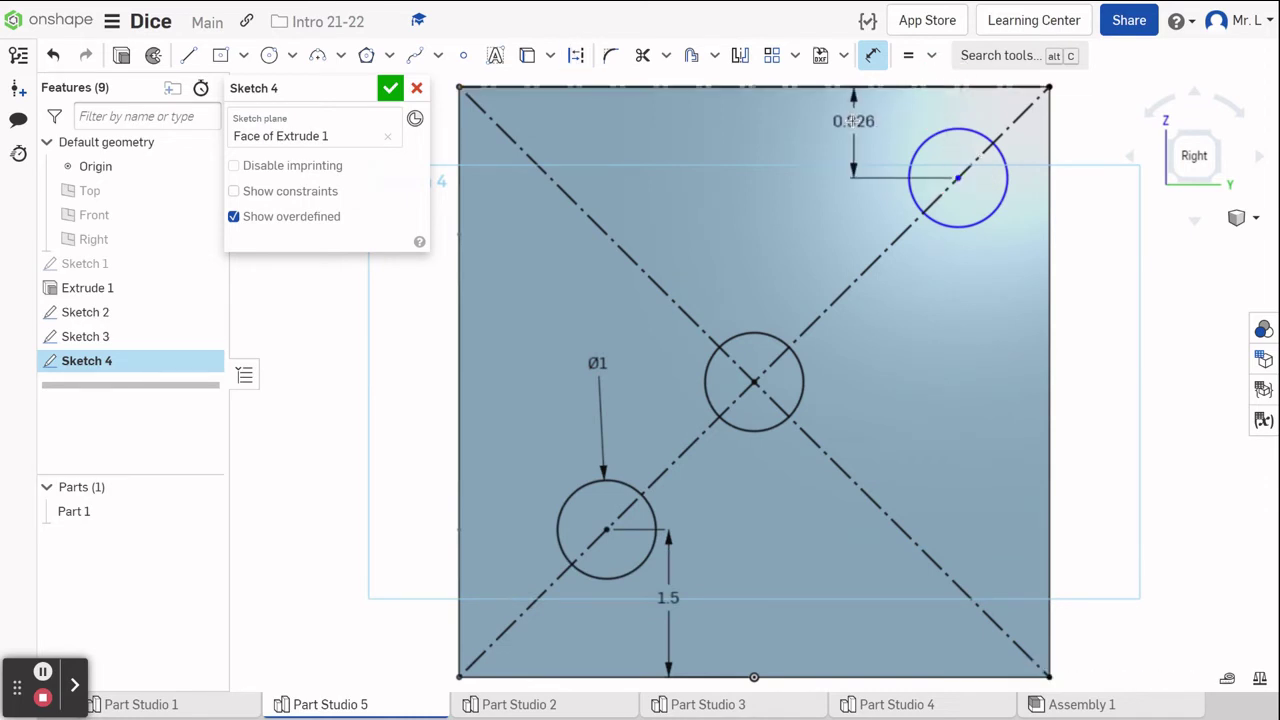
{"action": "left_click", "coordinate": [852, 121]}
{"action": "type", "text": "0.5"}
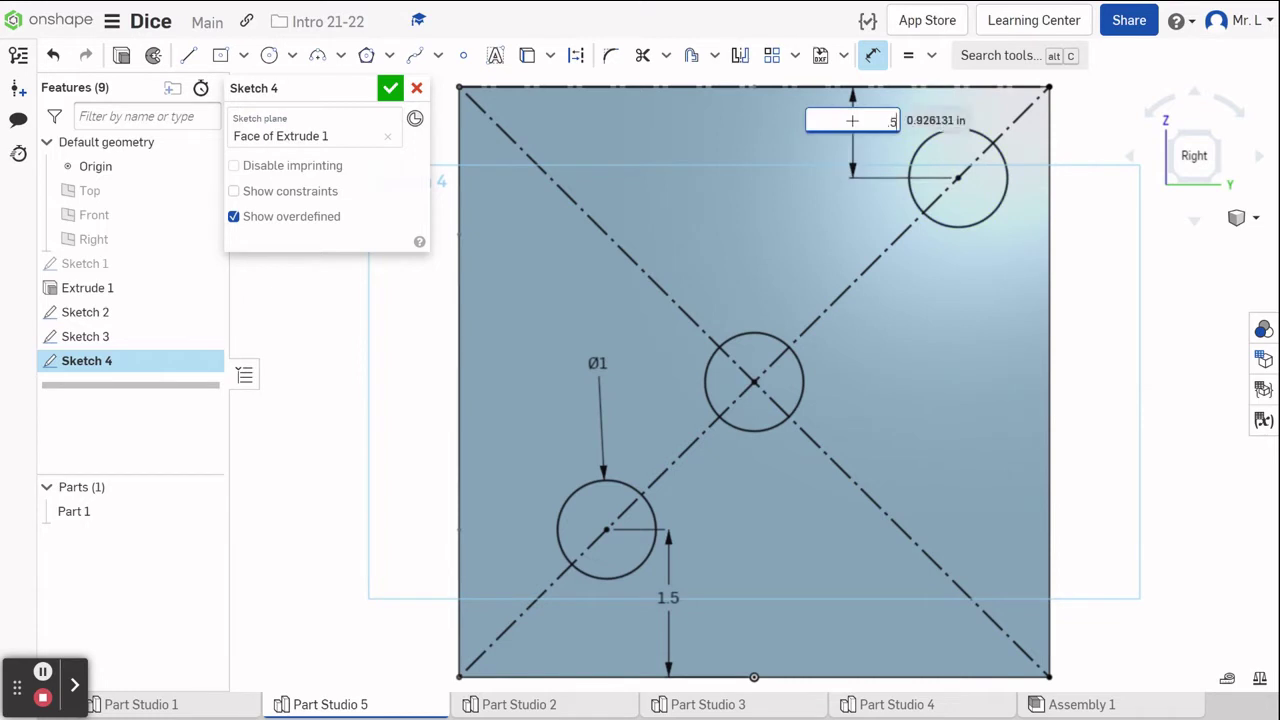
{"action": "key", "text": "Return"}
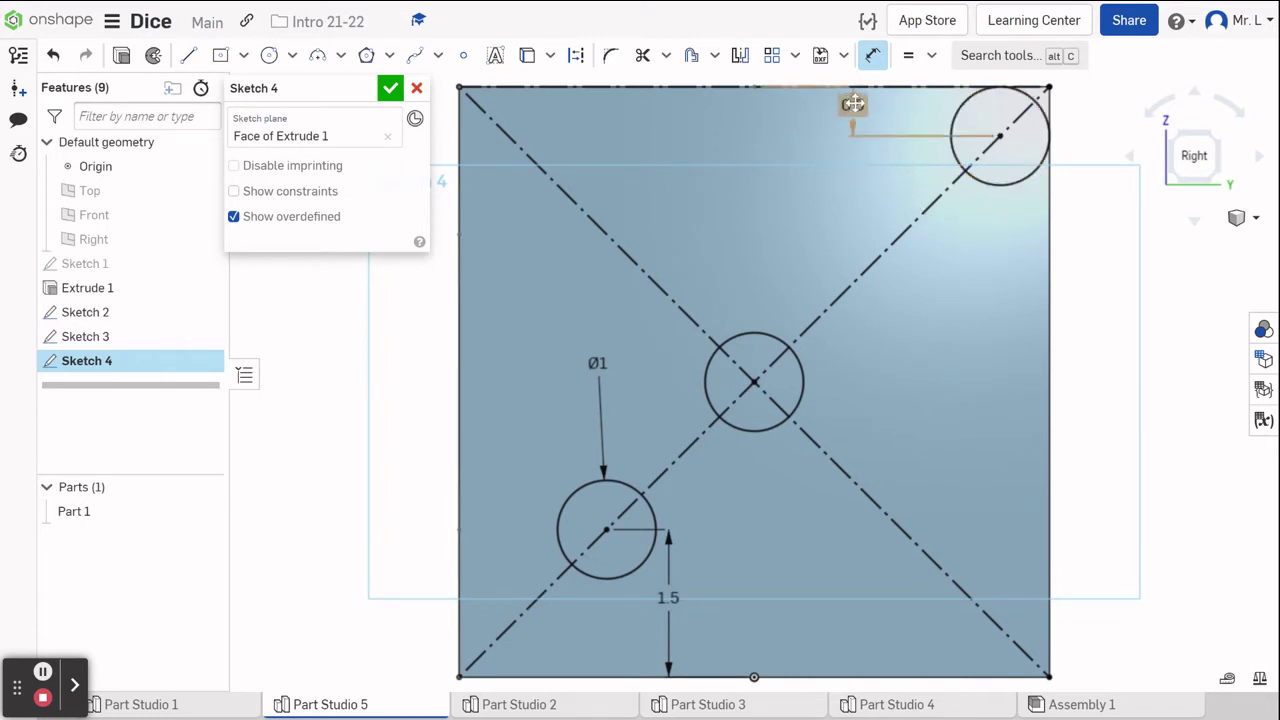
{"action": "right_click", "coordinate": [286, 409]}
{"action": "left_click", "coordinate": [329, 420]}
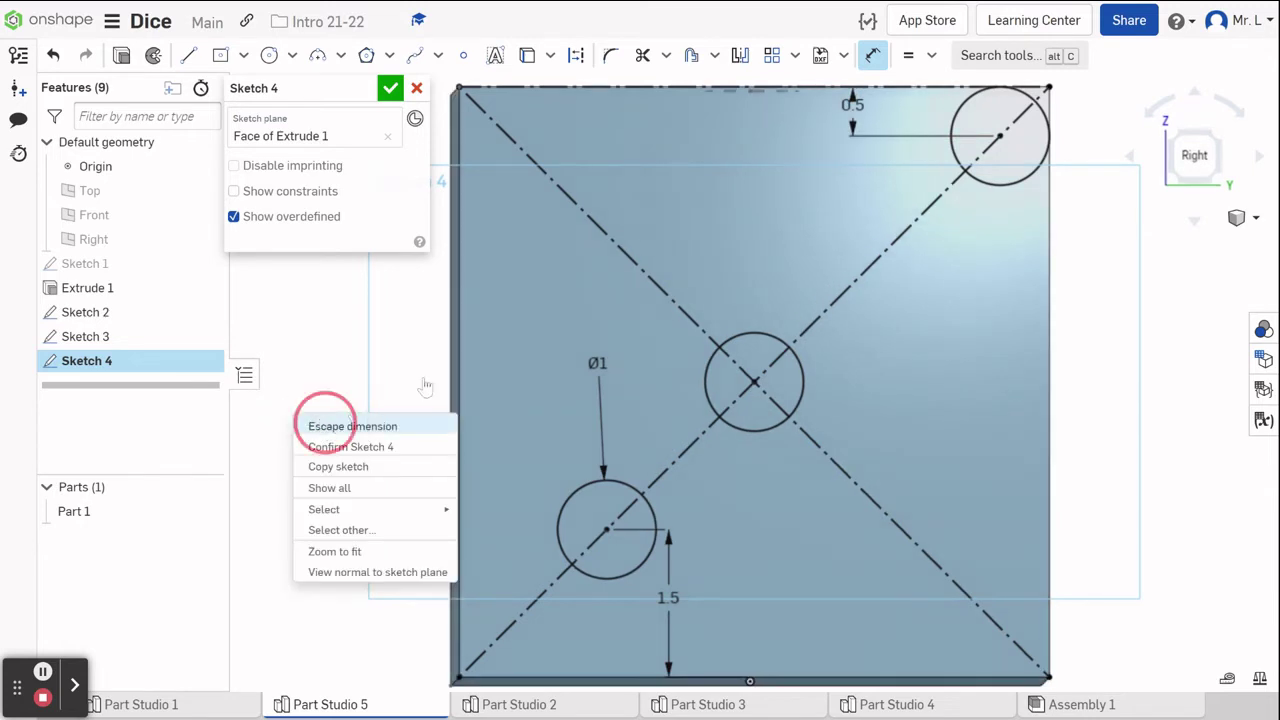
Set the upper-right circle's distance from the face's top edge to 1.5 in.
{"action": "double_click", "coordinate": [855, 105]}
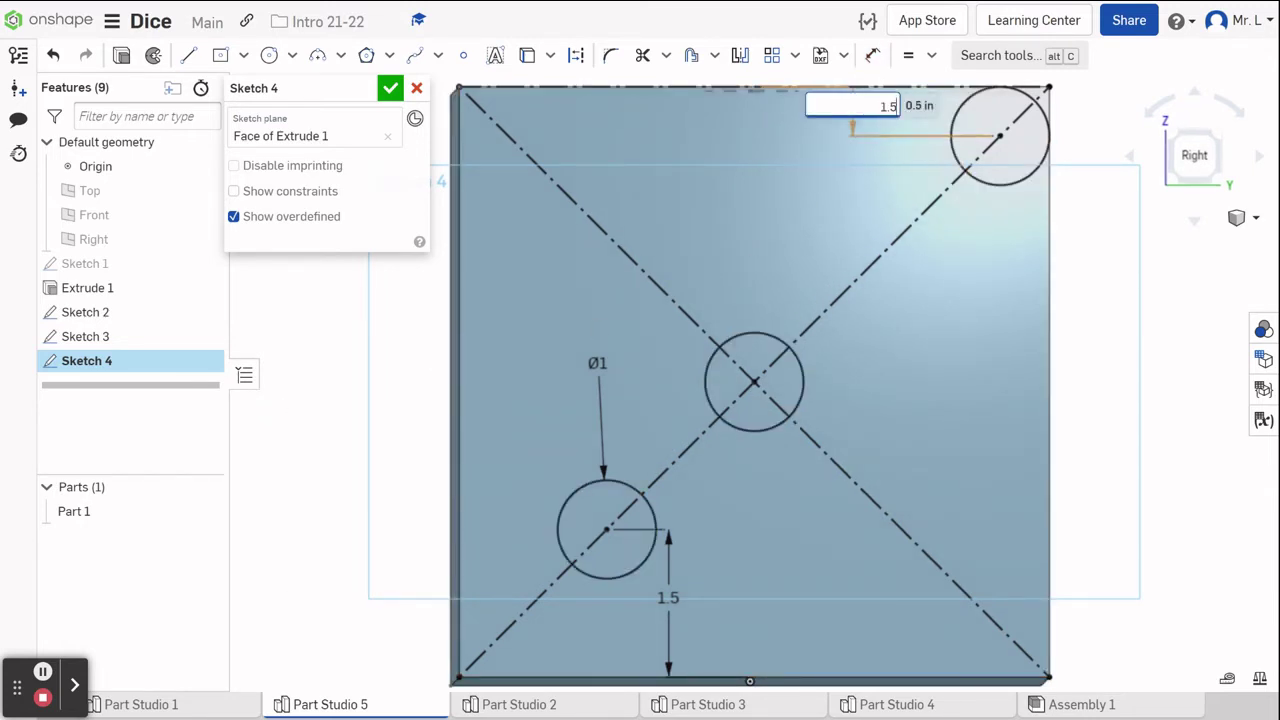
{"action": "type", "text": "1.5"}
{"action": "key", "text": "Return"}
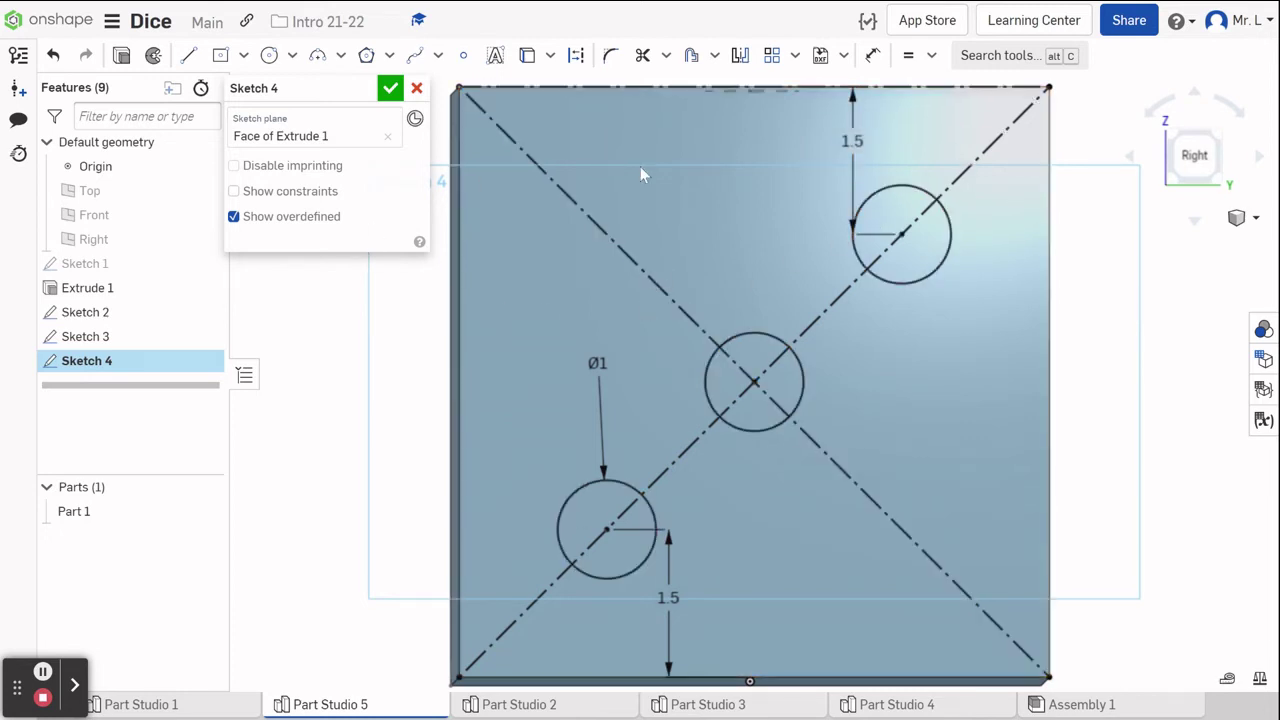
Finish the right-face sketch and start a new sketch on the cube's back face.
{"action": "left_click", "coordinate": [1227, 189]}
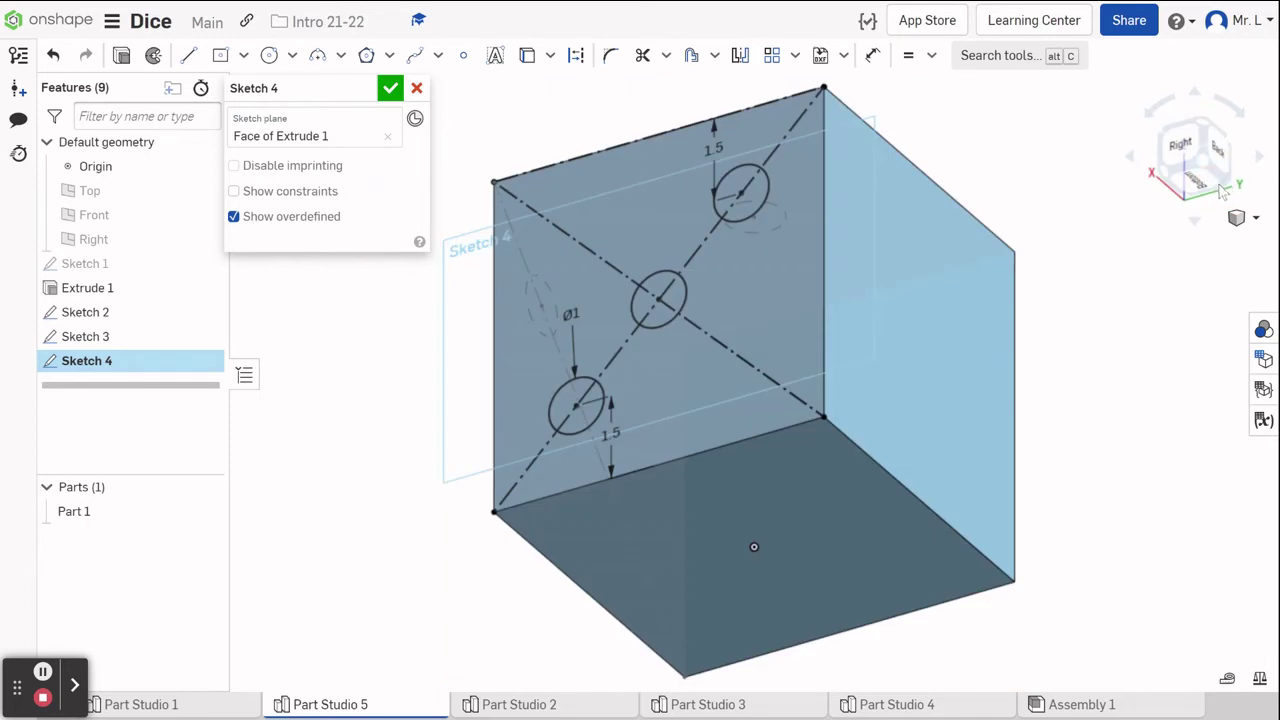
{"action": "left_click", "coordinate": [1218, 148]}
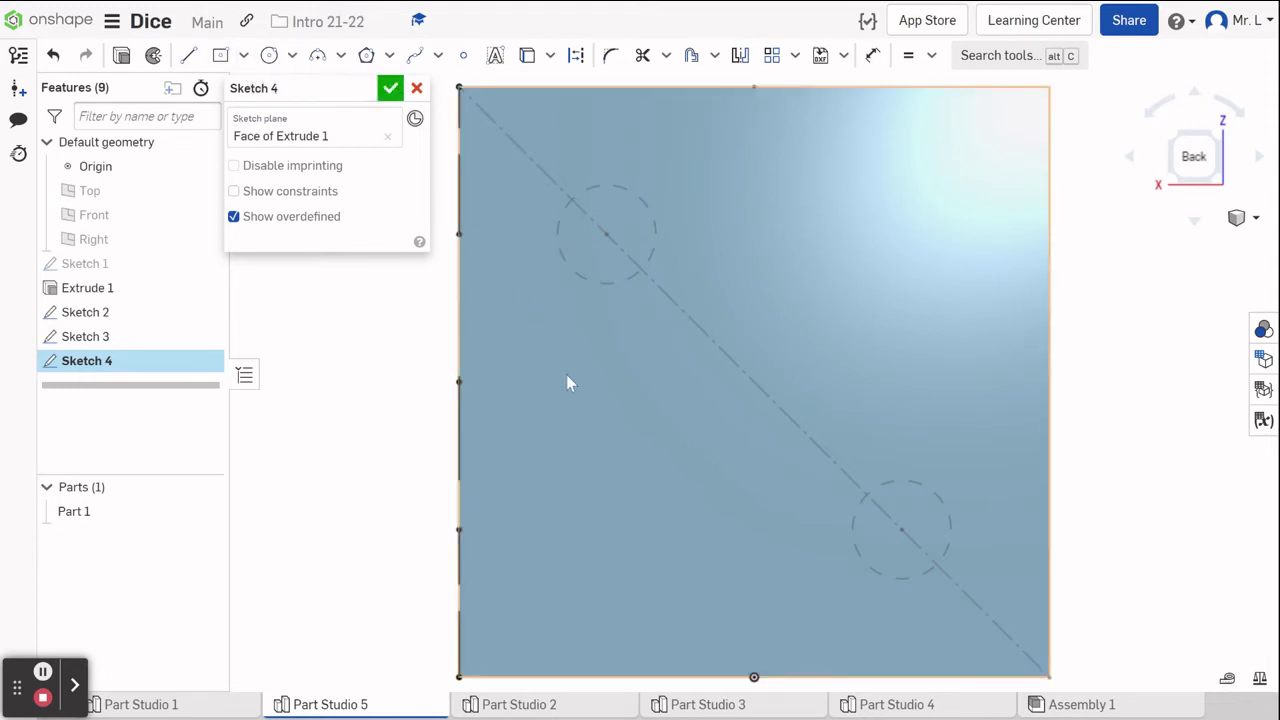
{"action": "left_click", "coordinate": [390, 88]}
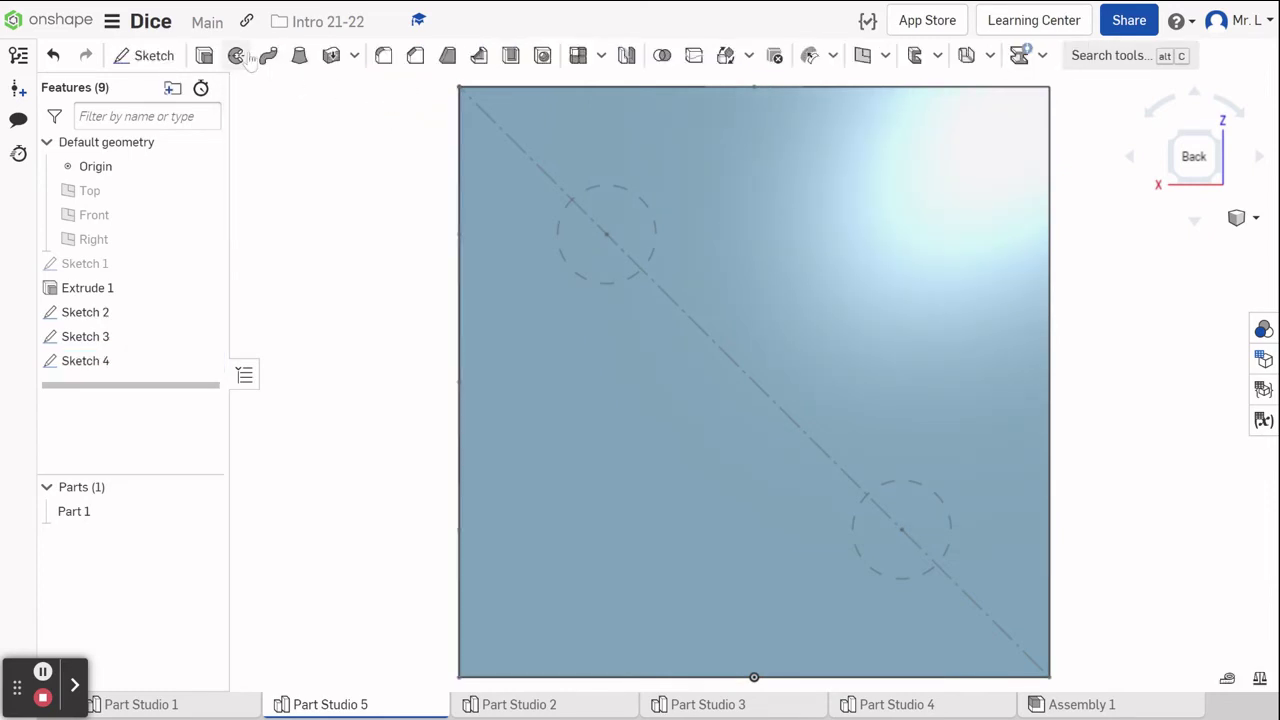
{"action": "left_click", "coordinate": [146, 56]}
{"action": "left_click", "coordinate": [614, 345]}
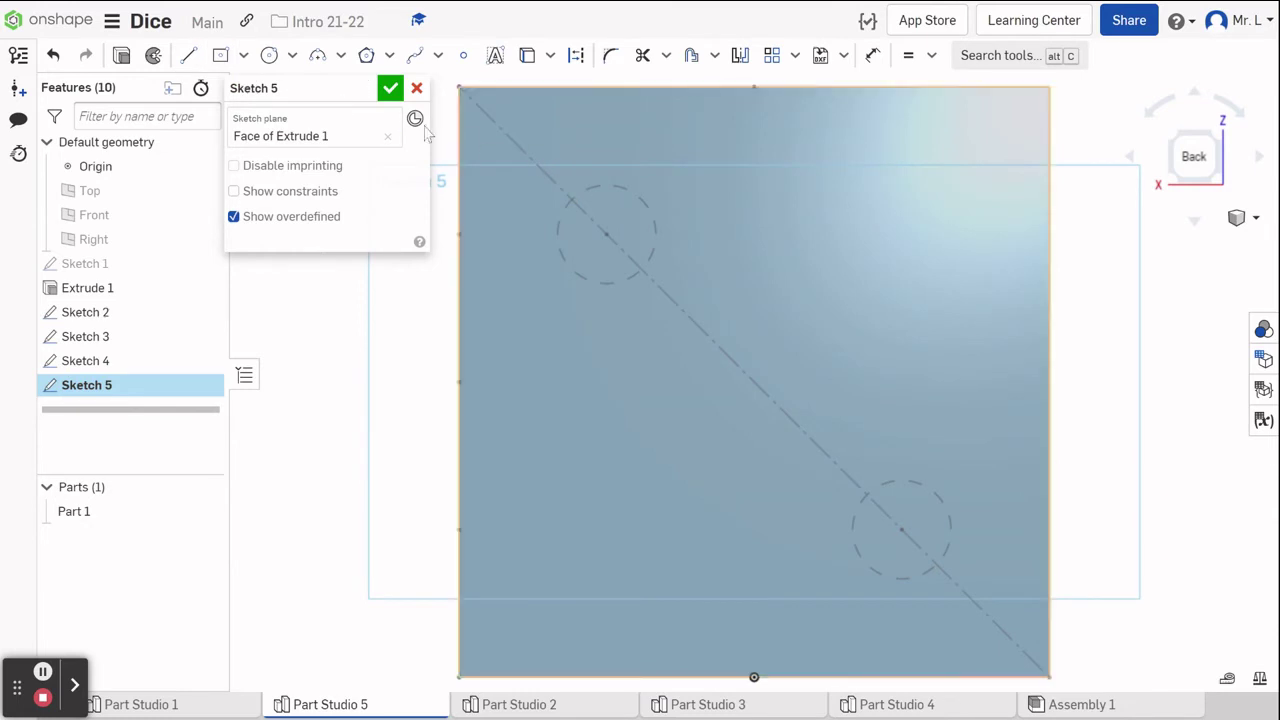
Draw two crossing diagonal construction lines between opposite corners of the cube's back face and end the line chain.
{"action": "left_click", "coordinate": [190, 55]}
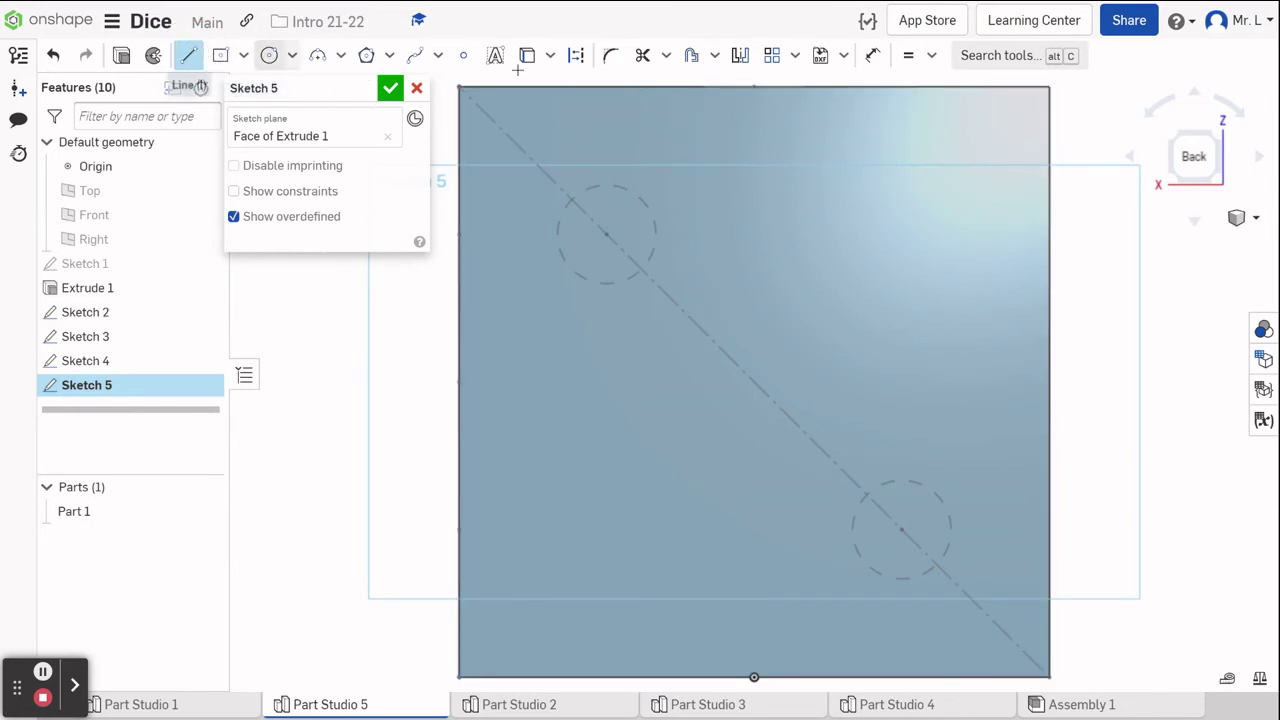
{"action": "left_click", "coordinate": [574, 53]}
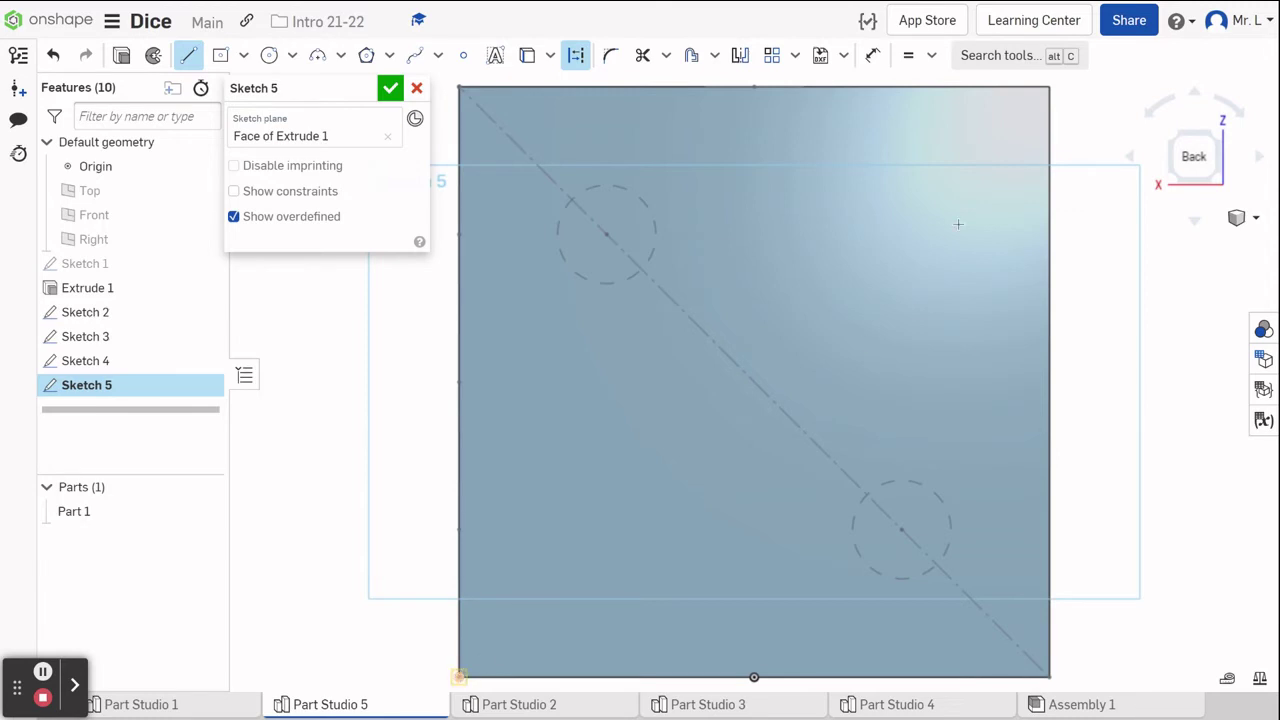
{"action": "left_click", "coordinate": [1048, 87]}
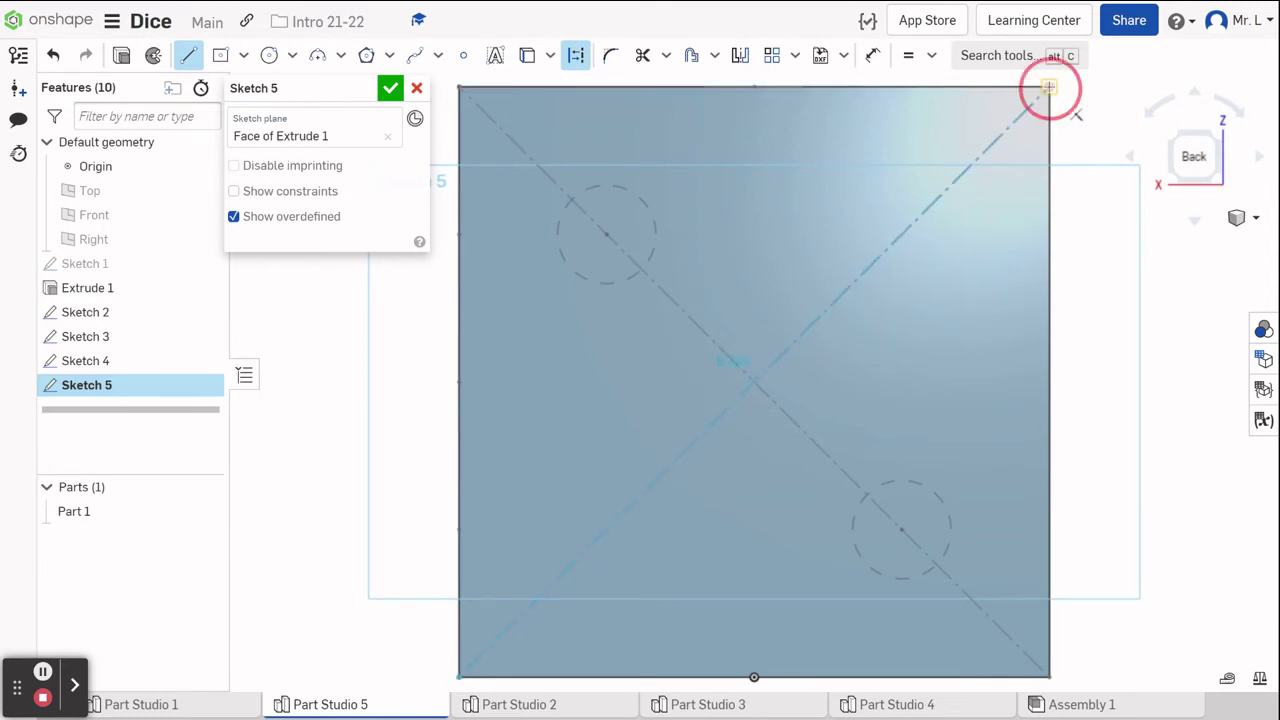
{"action": "left_click", "coordinate": [459, 87]}
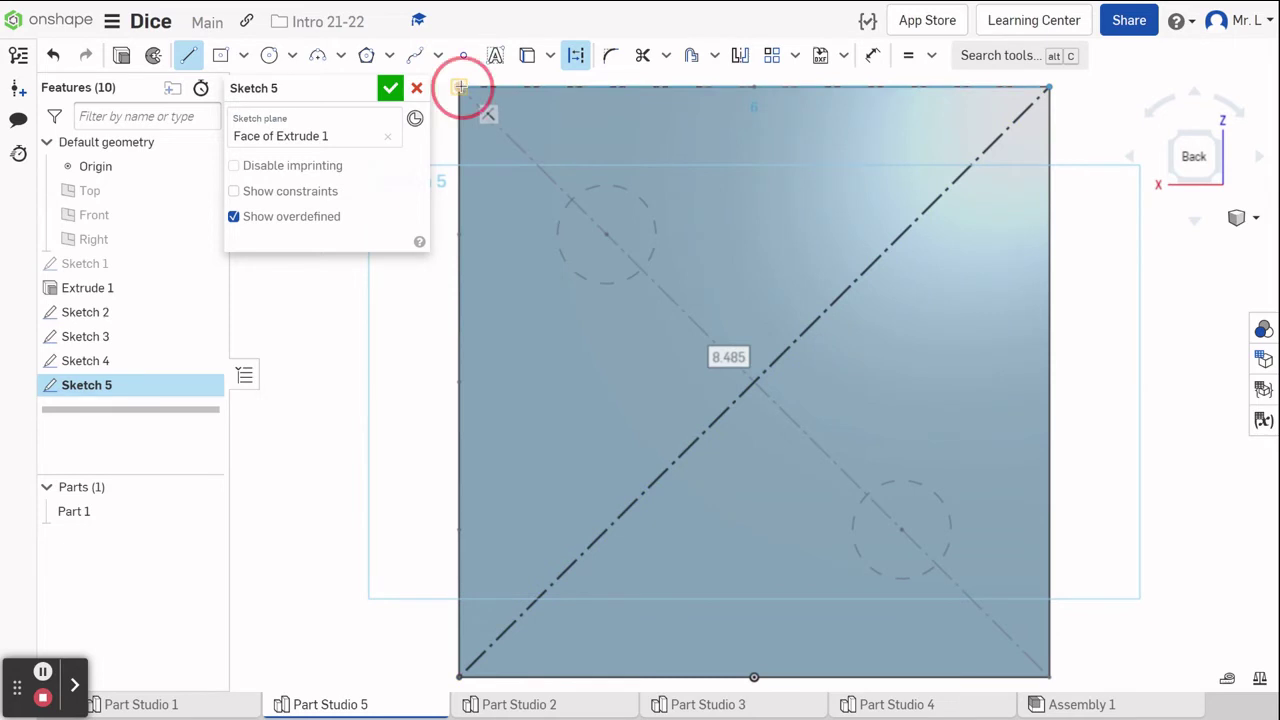
{"action": "left_click", "coordinate": [1049, 673]}
{"action": "right_click", "coordinate": [1107, 417]}
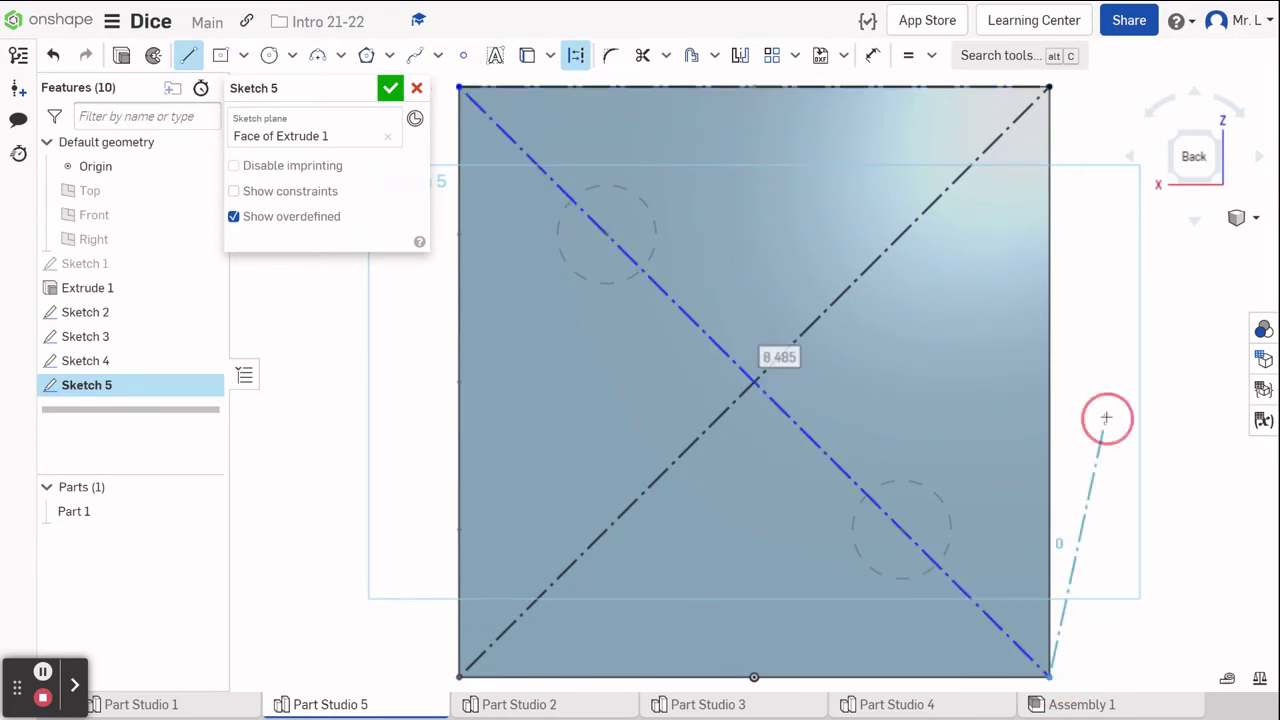
{"action": "left_click", "coordinate": [1117, 429]}
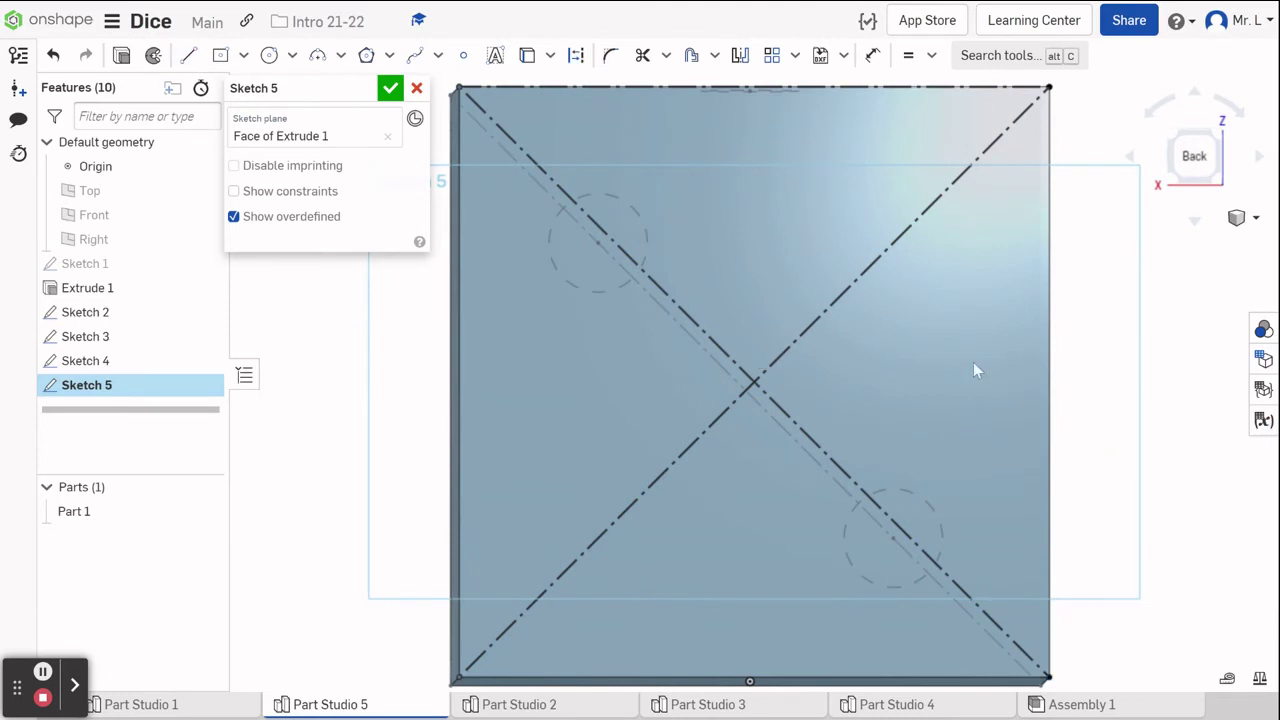
Sketch four circles on the diagonals, about 0.71 in in diameter at upper left, 1 in at upper right, 0.8 in at lower right and 0.85 in at lower left.
{"action": "left_click", "coordinate": [1194, 158]}
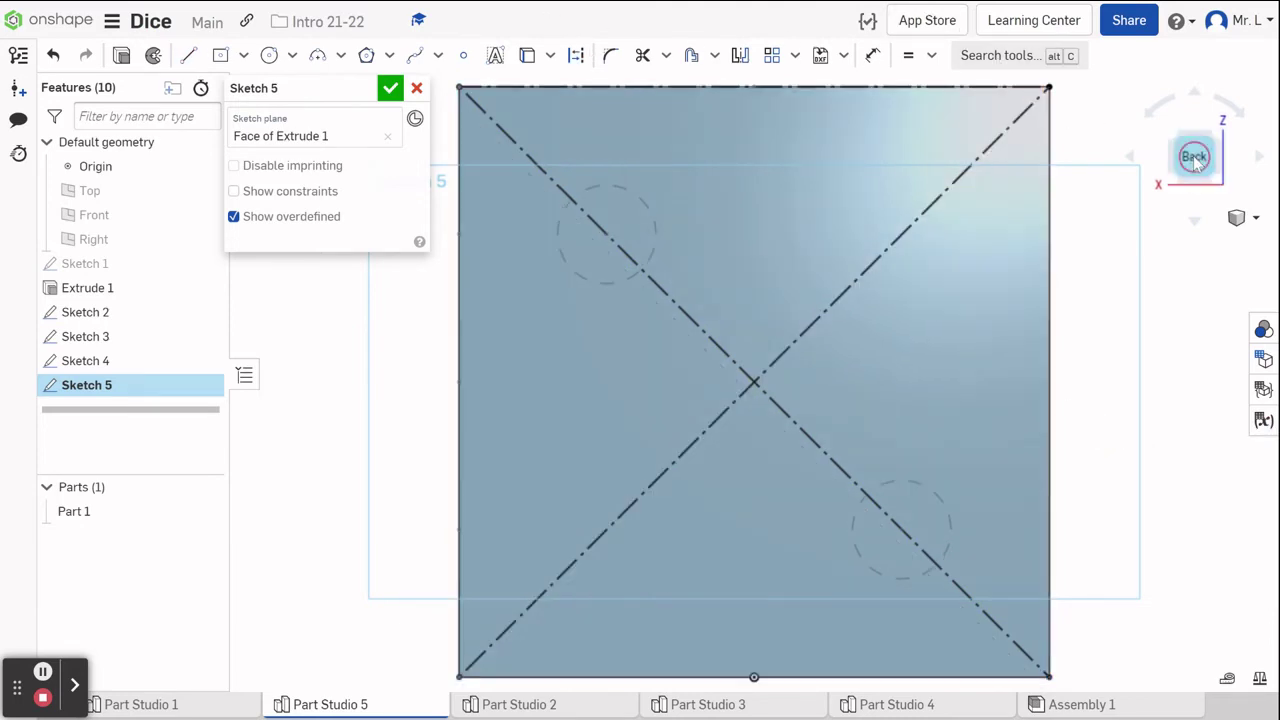
{"action": "left_click", "coordinate": [268, 55]}
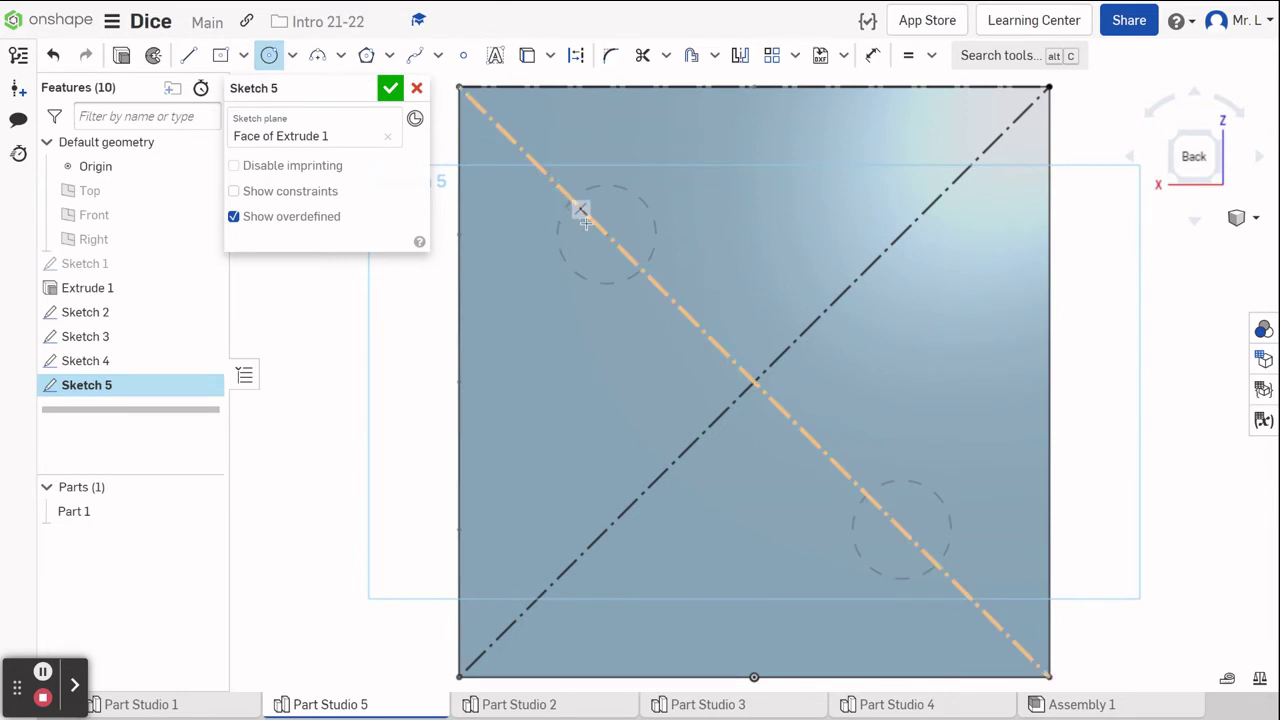
{"action": "left_click", "coordinate": [547, 185]}
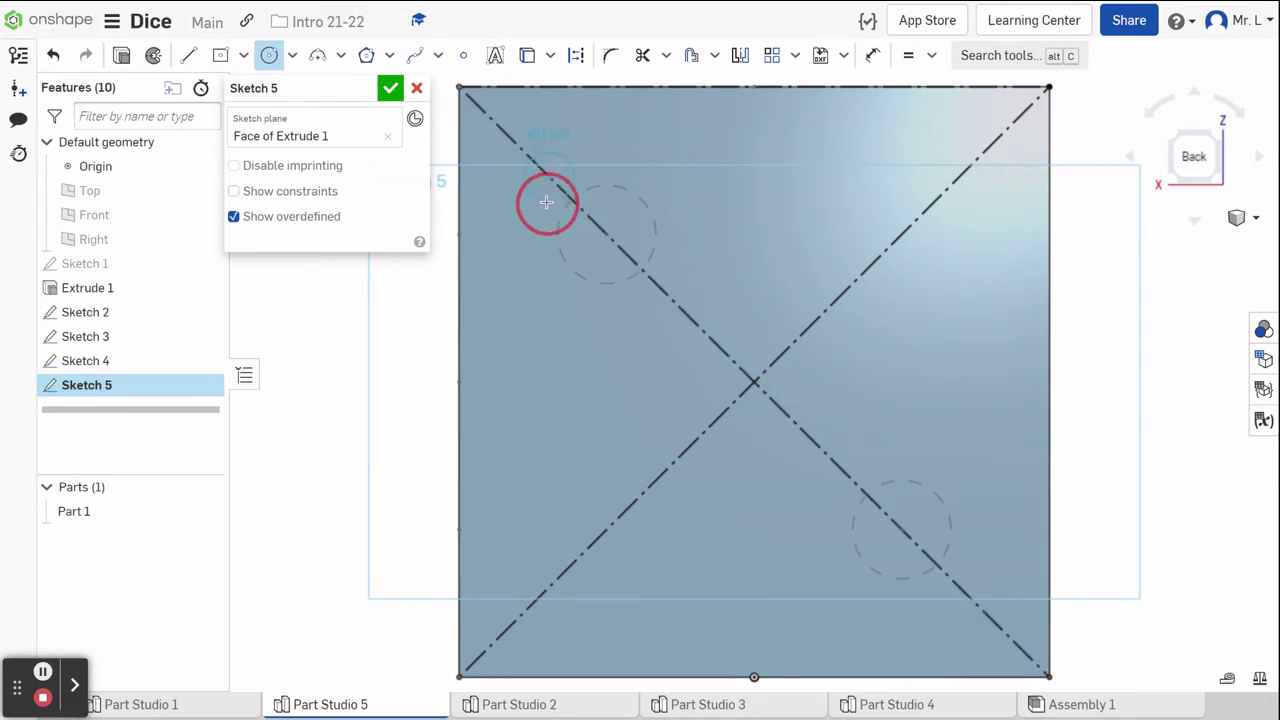
{"action": "left_click", "coordinate": [546, 211]}
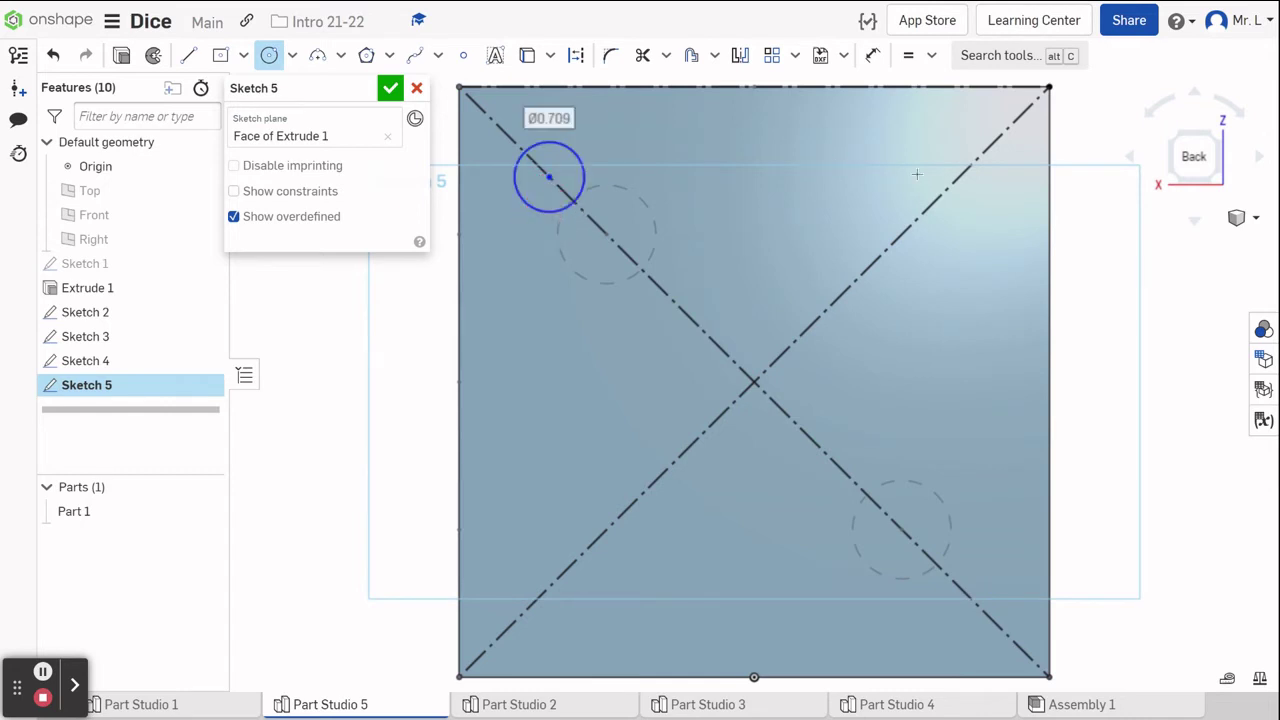
{"action": "left_click", "coordinate": [957, 178]}
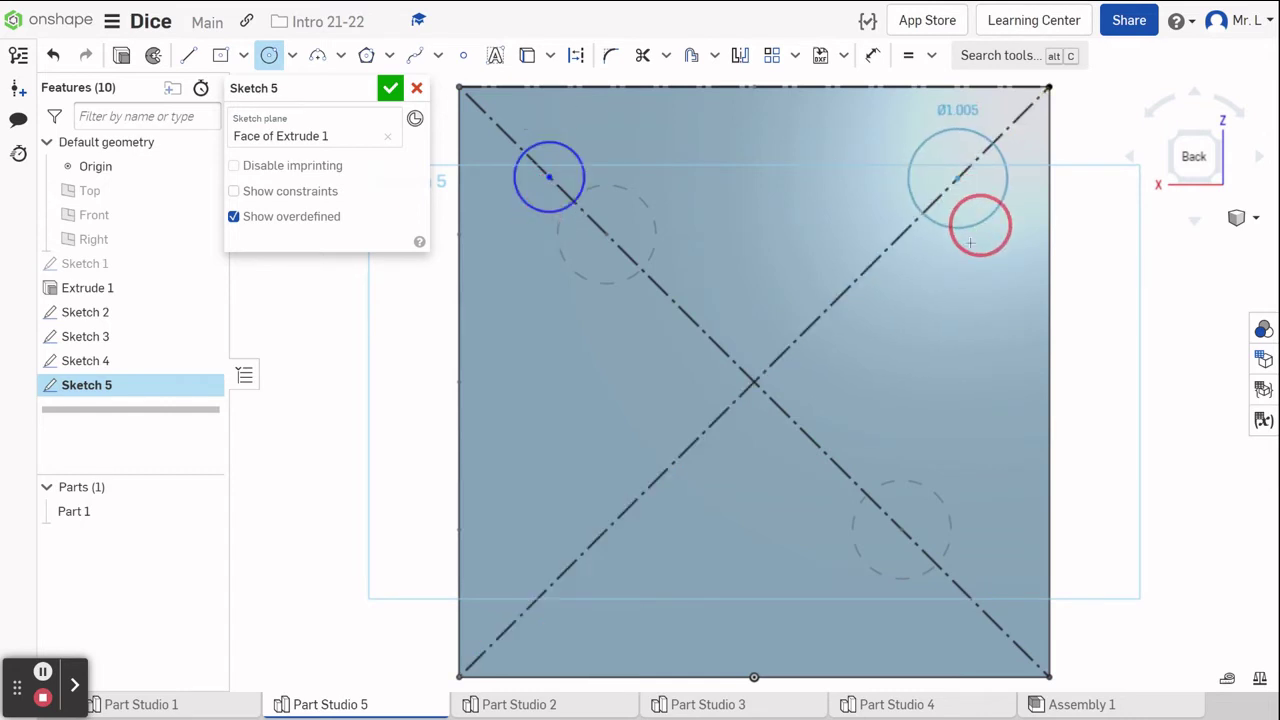
{"action": "left_click", "coordinate": [980, 222]}
{"action": "left_click_drag", "start_coordinate": [904, 525], "coordinate": [889, 570]}
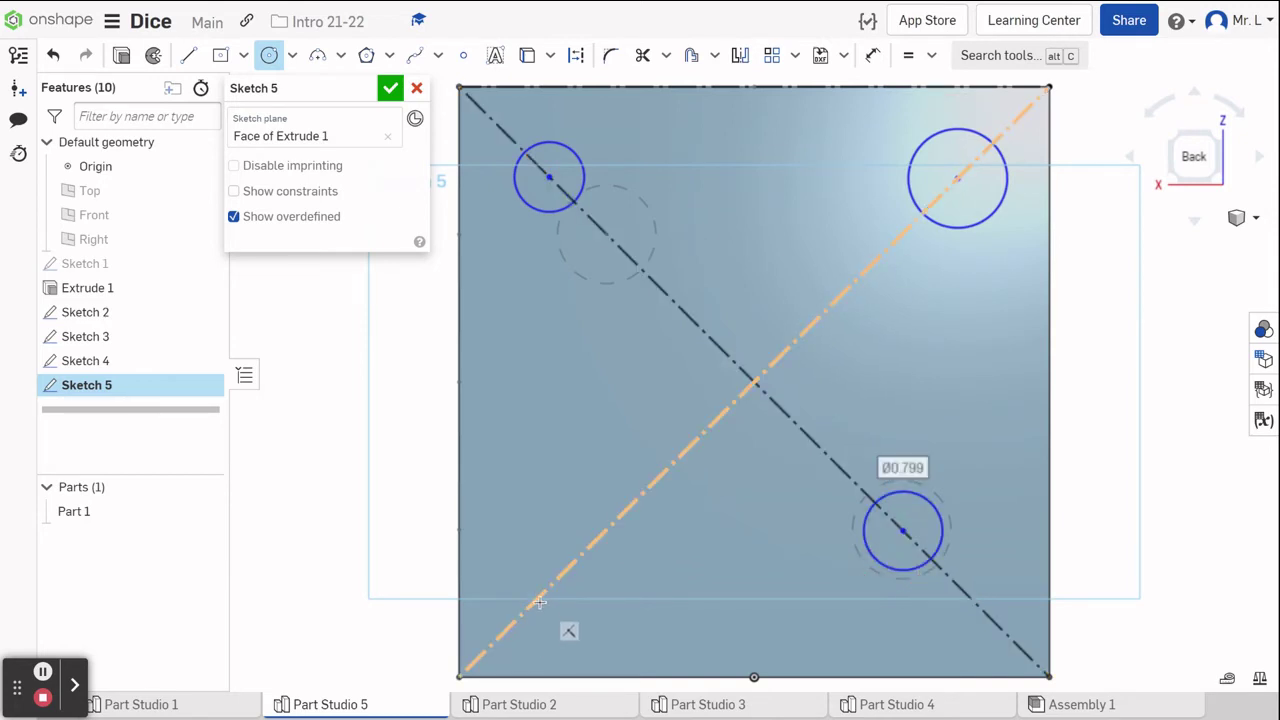
{"action": "left_click_drag", "start_coordinate": [540, 601], "coordinate": [549, 648]}
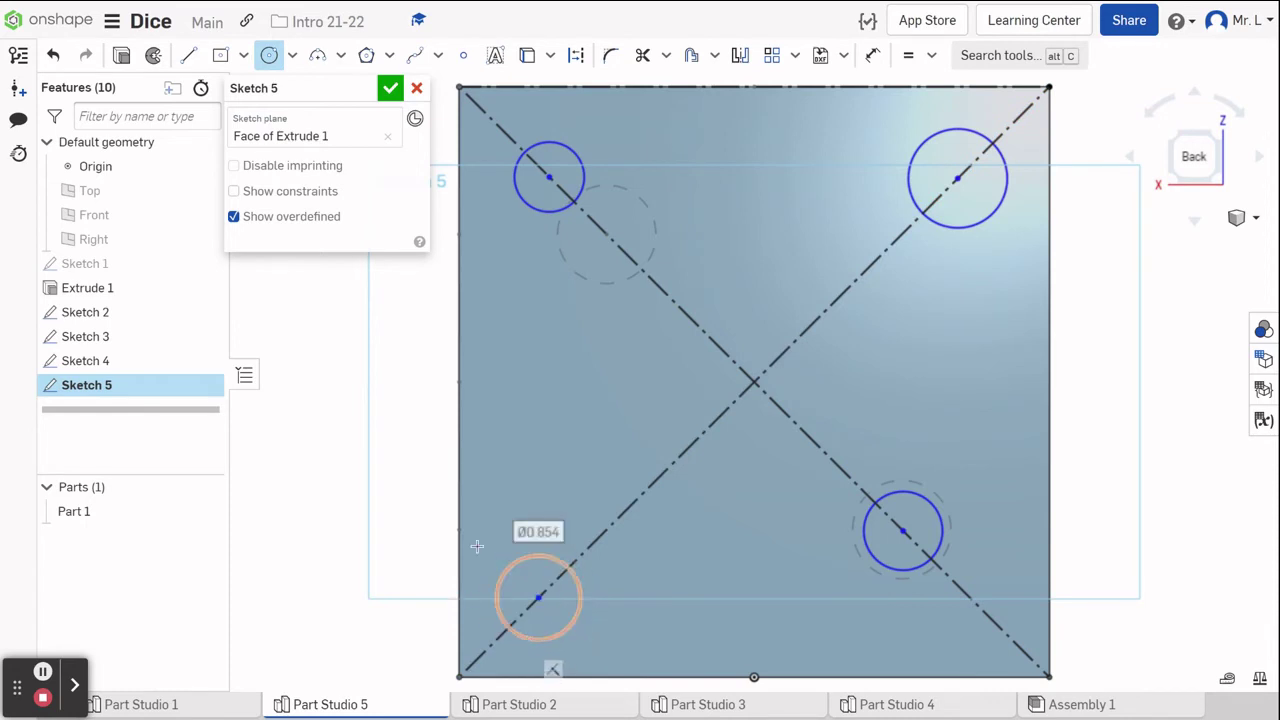
Constrain the four circles on the cube's back face to be equal in size.
{"action": "key", "text": "e"}
{"action": "left_click", "coordinate": [540, 212]}
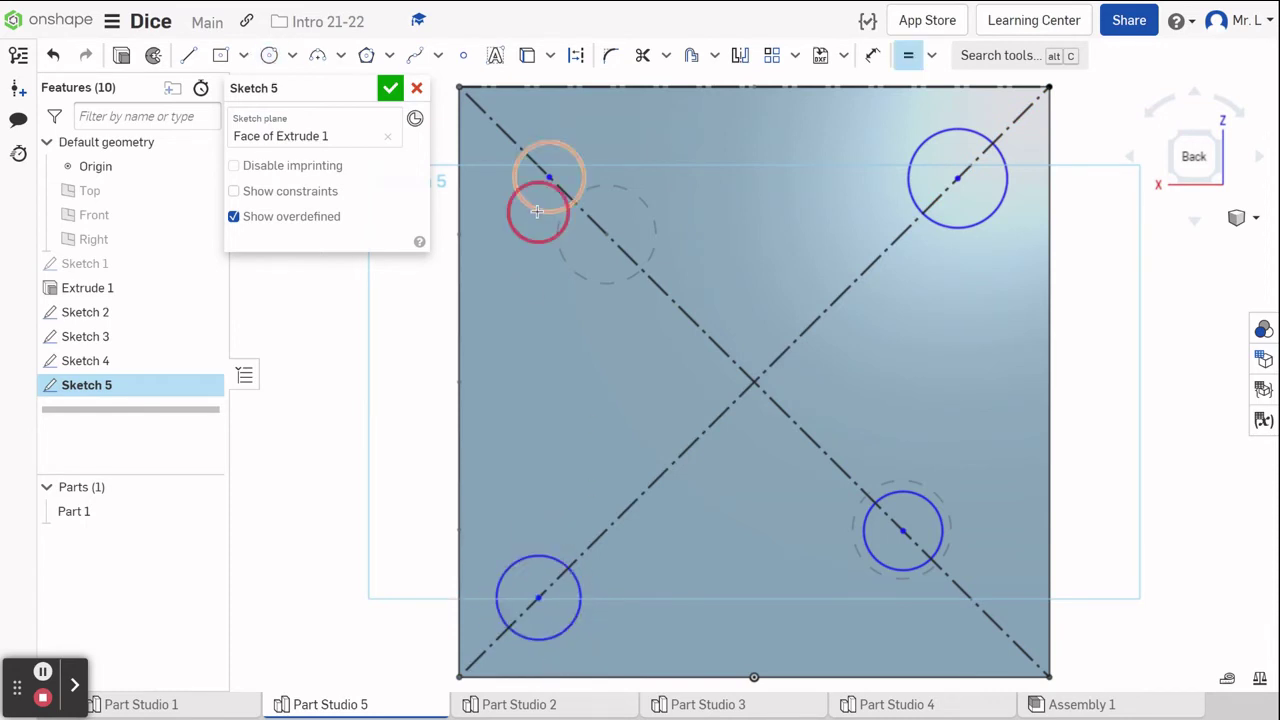
{"action": "left_click", "coordinate": [1043, 129]}
{"action": "left_click", "coordinate": [974, 134]}
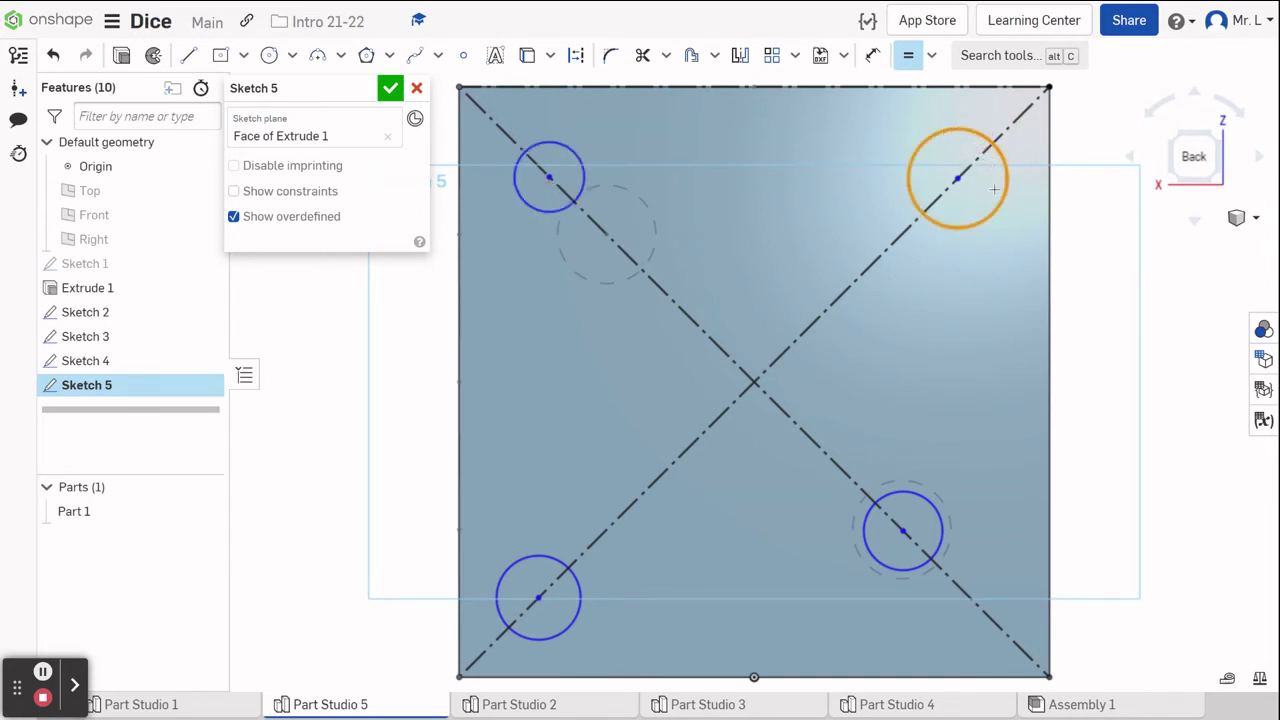
{"action": "left_click", "coordinate": [580, 172]}
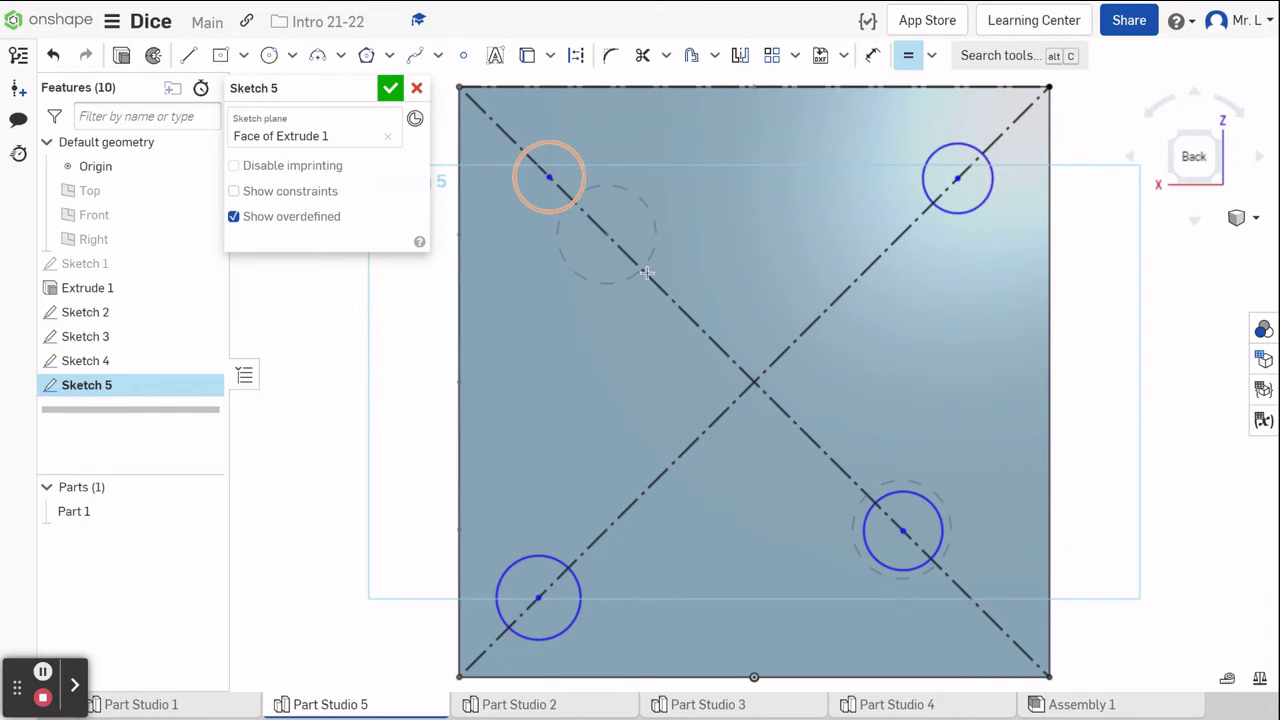
{"action": "left_click", "coordinate": [974, 215]}
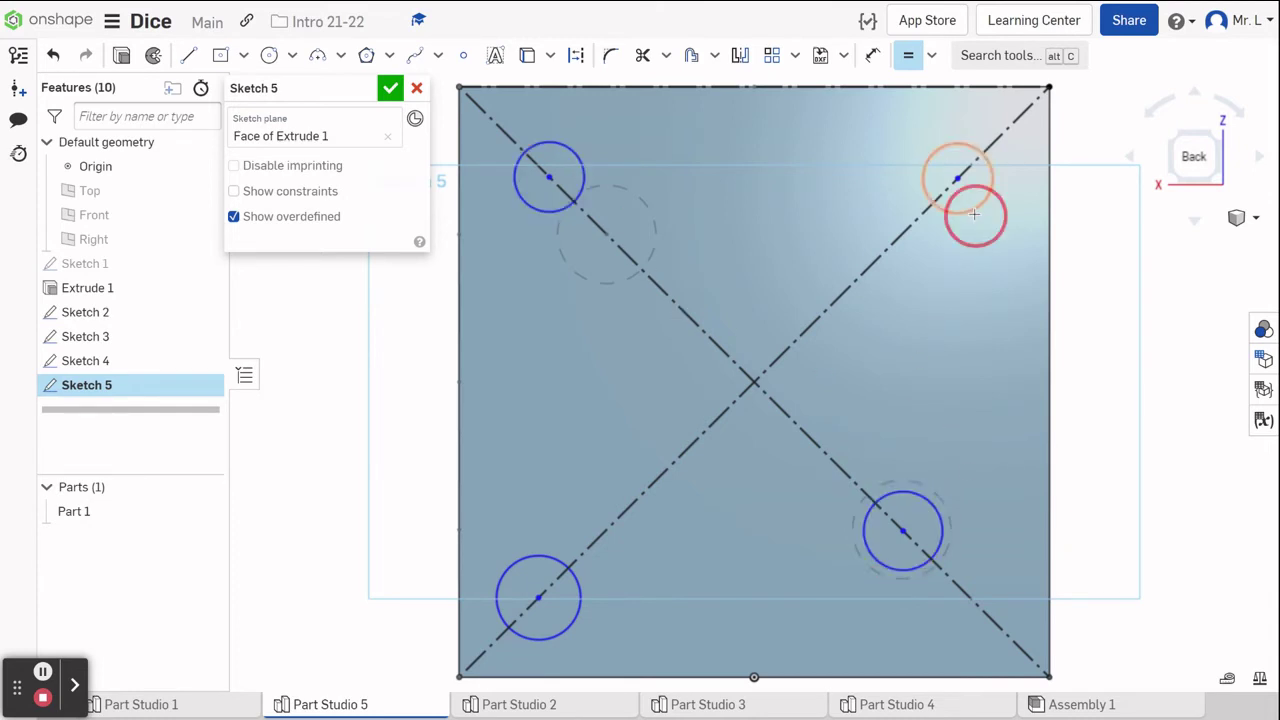
{"action": "left_click", "coordinate": [911, 492]}
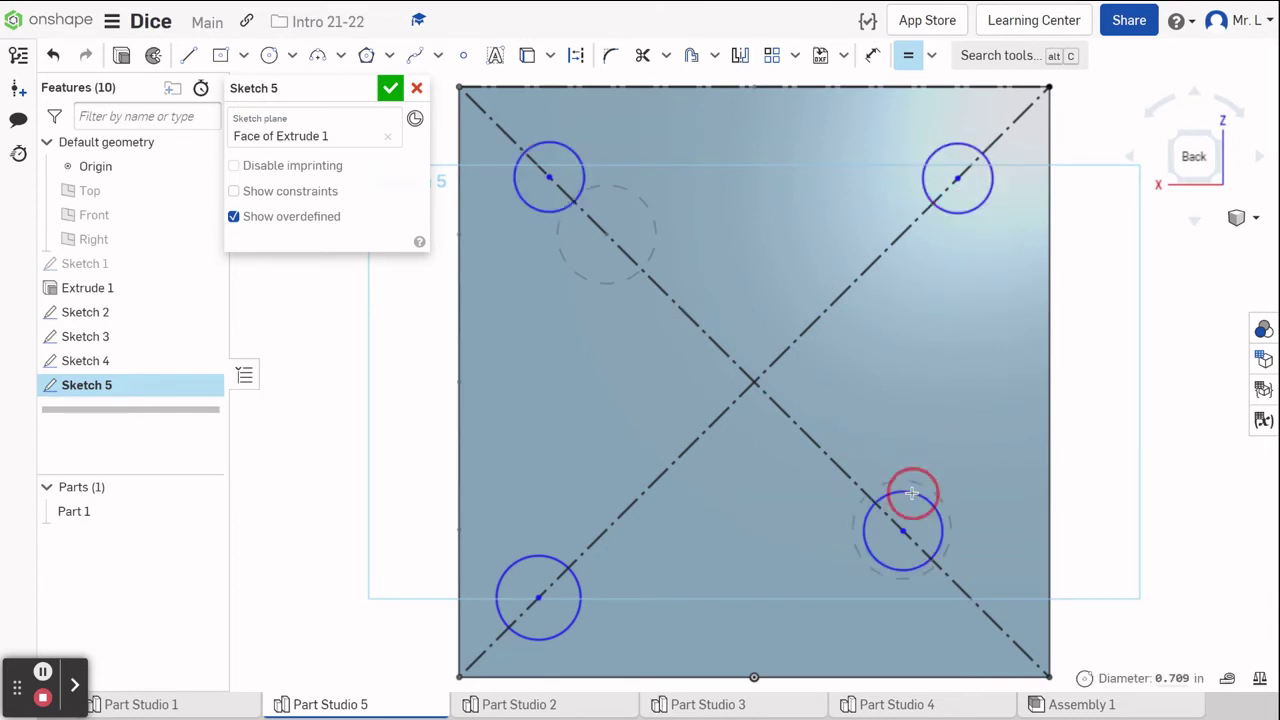
{"action": "left_click", "coordinate": [868, 530]}
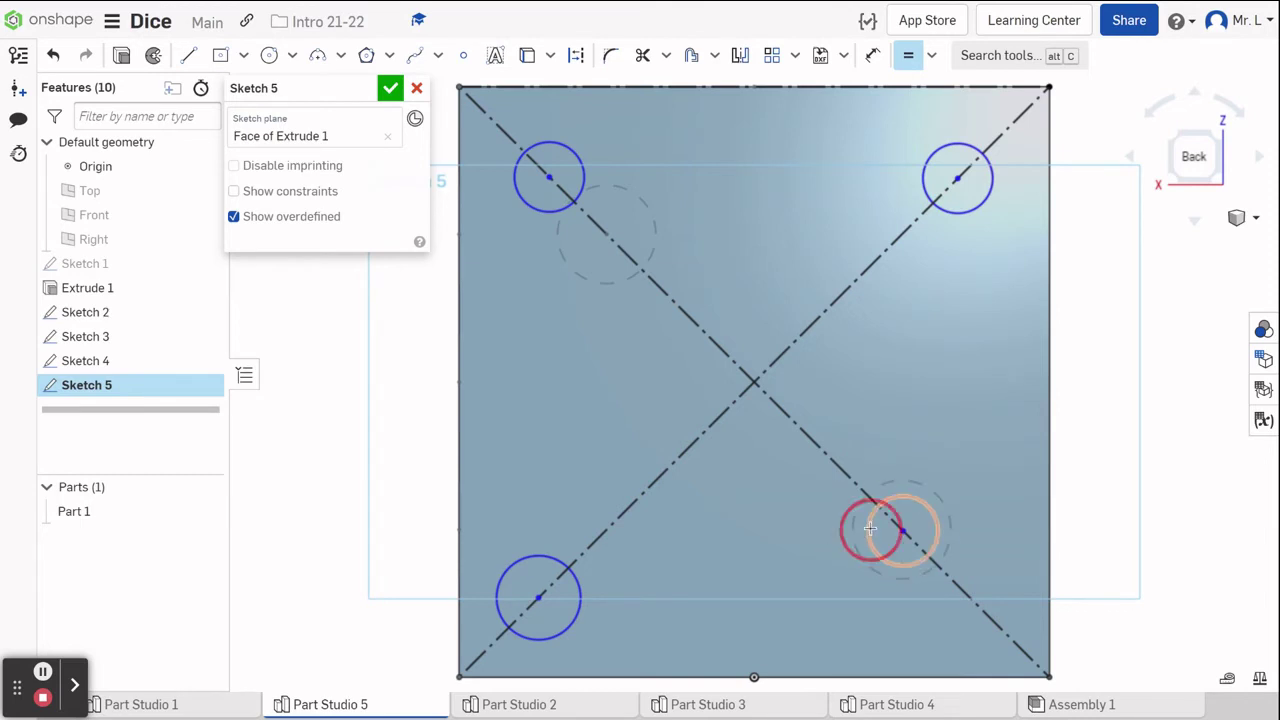
{"action": "left_click", "coordinate": [577, 587]}
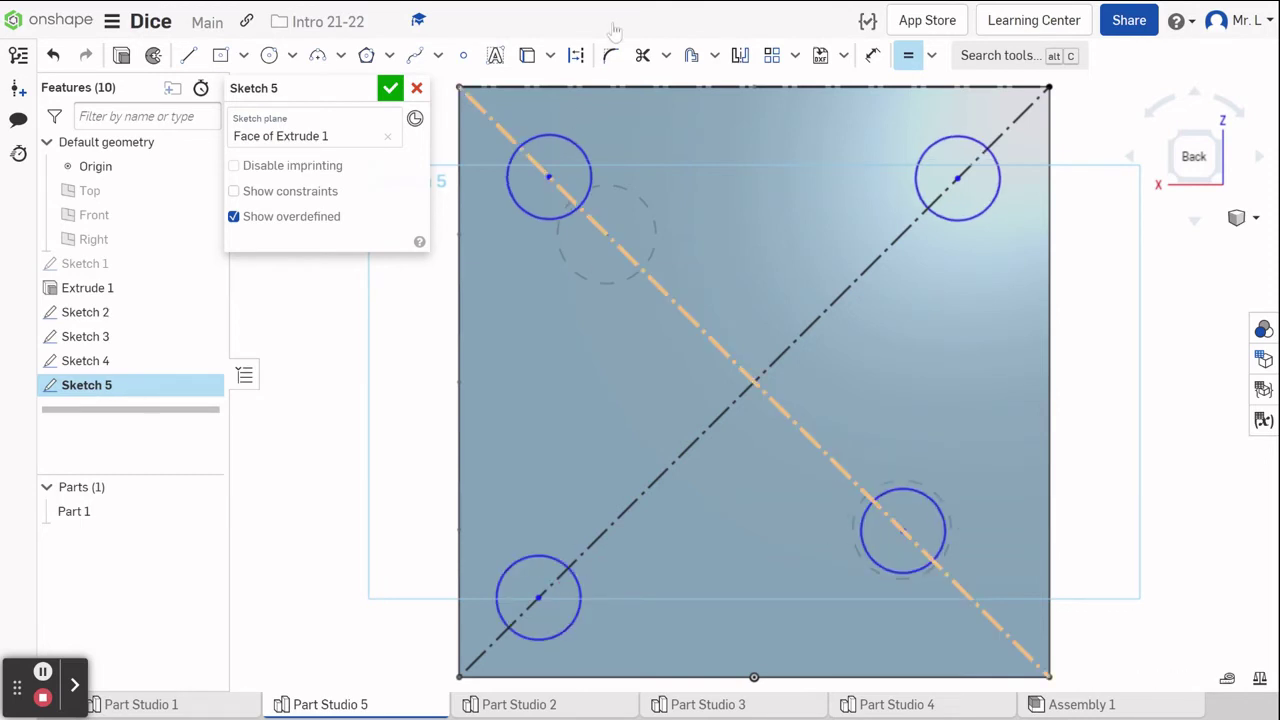
Dimension the upper-left circle's center 1.5 in from the back face's top edge.
{"action": "left_click", "coordinate": [876, 60]}
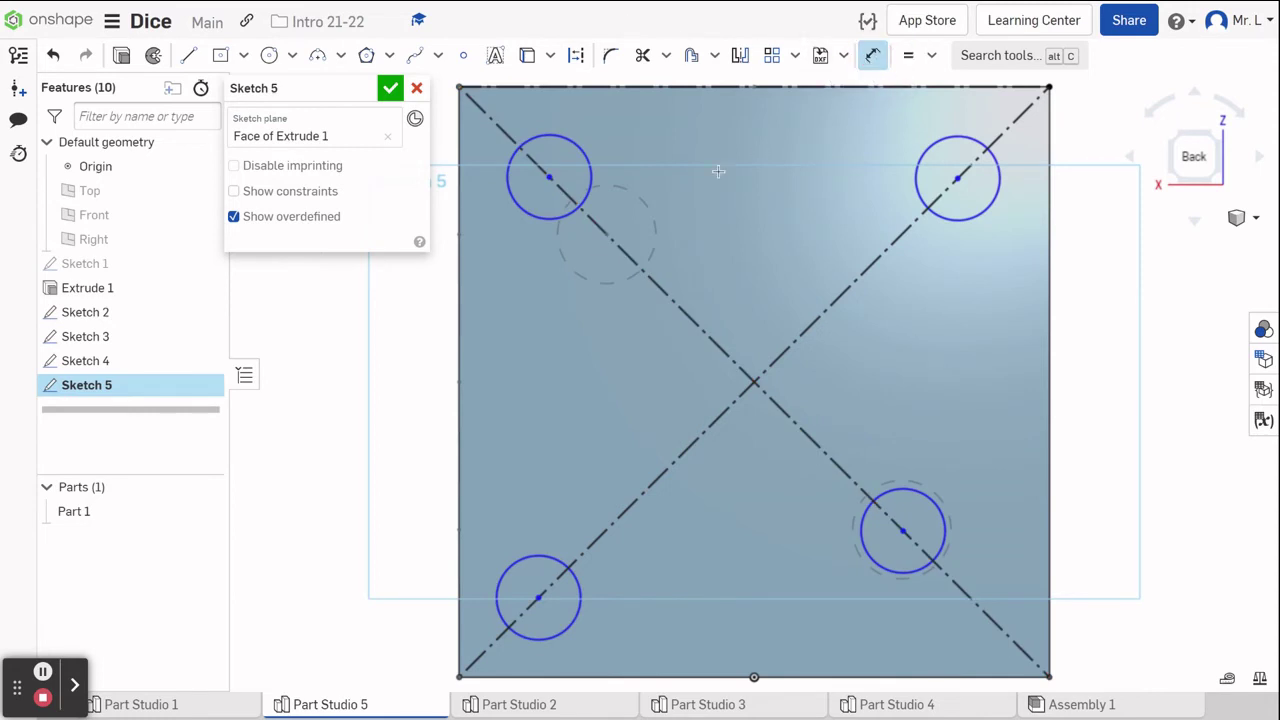
{"action": "left_click", "coordinate": [547, 178]}
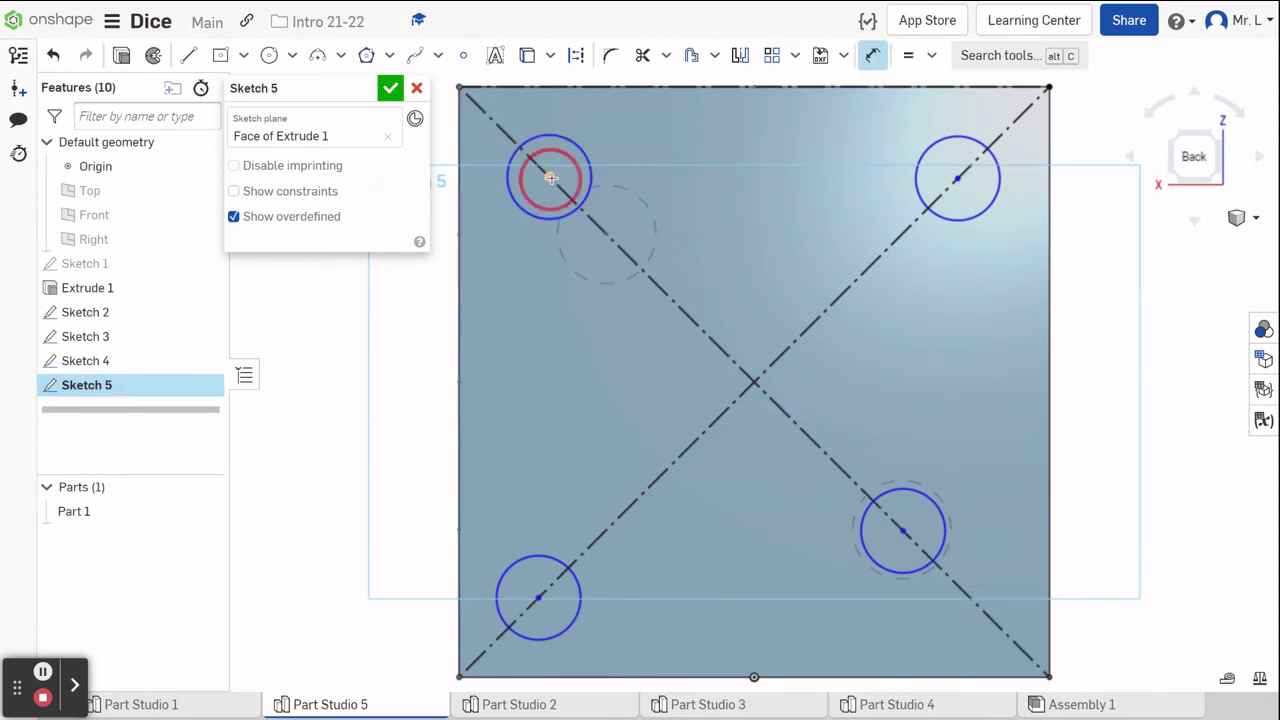
{"action": "left_click", "coordinate": [609, 96]}
{"action": "left_click", "coordinate": [622, 135]}
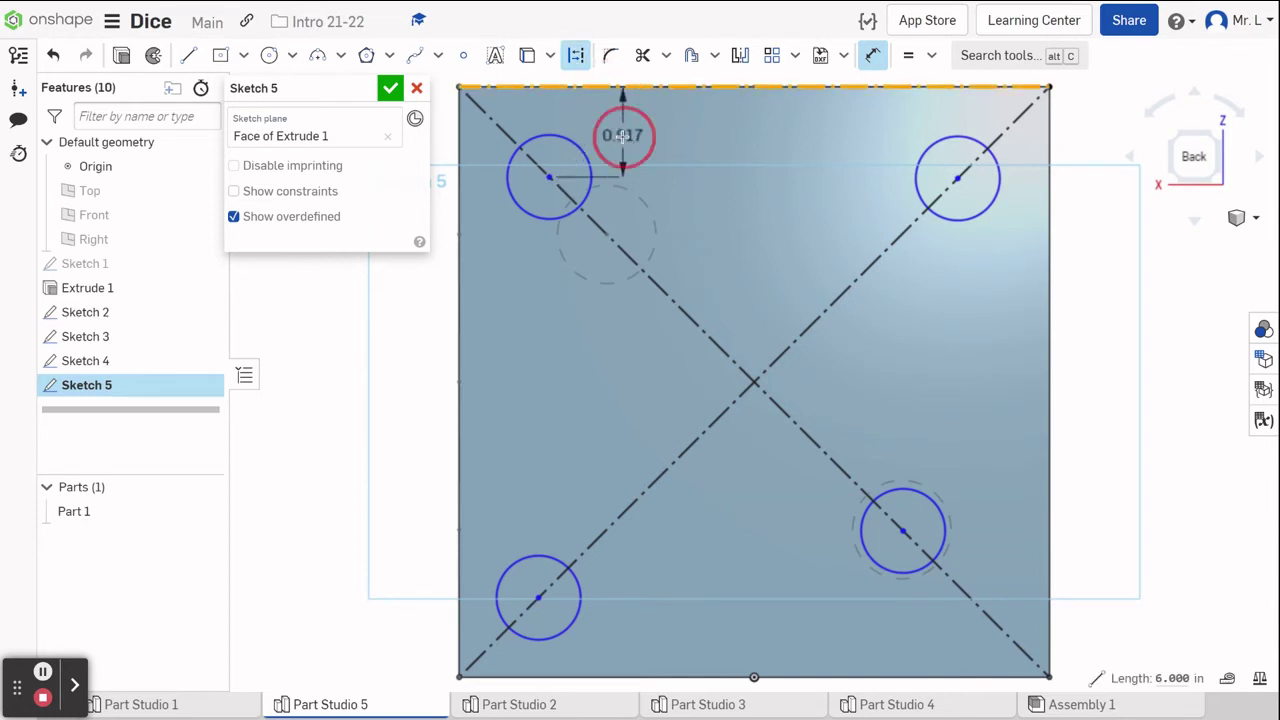
{"action": "type", "text": "1.5"}
{"action": "key", "text": "Return"}
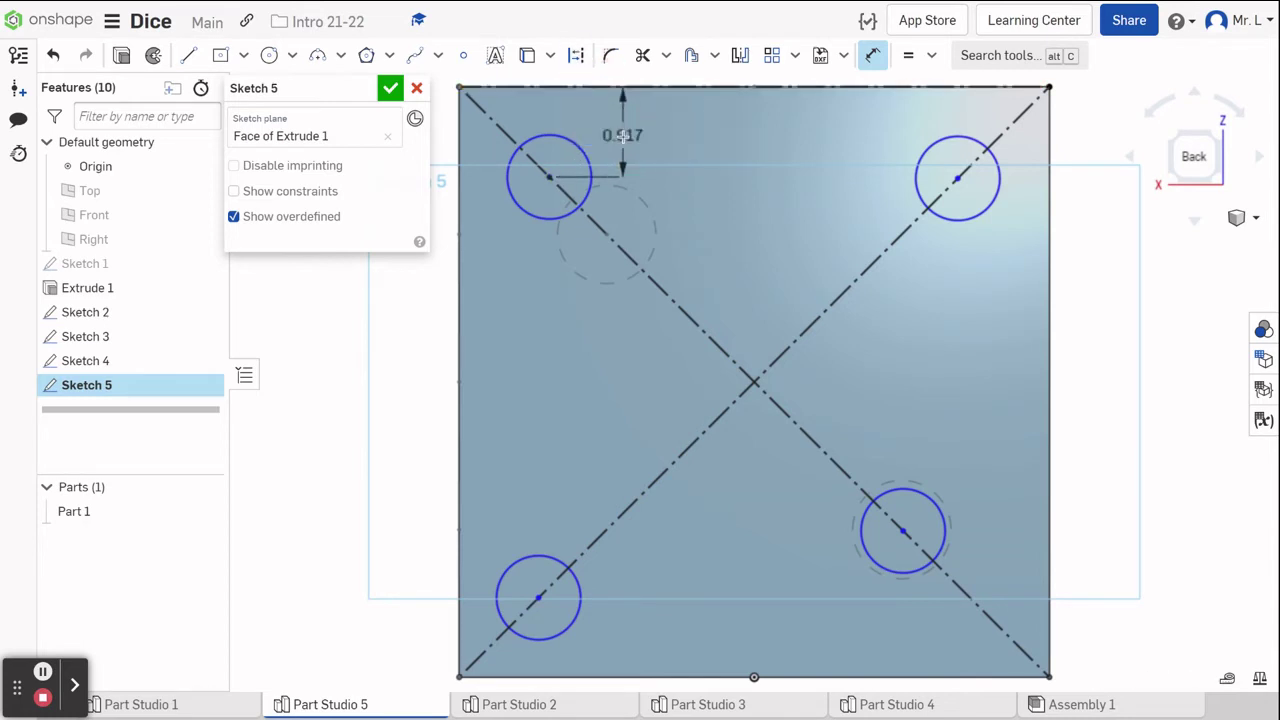
Dimension the upper-right circle's center 1.5 in from the back face's right edge.
{"action": "left_click", "coordinate": [957, 178]}
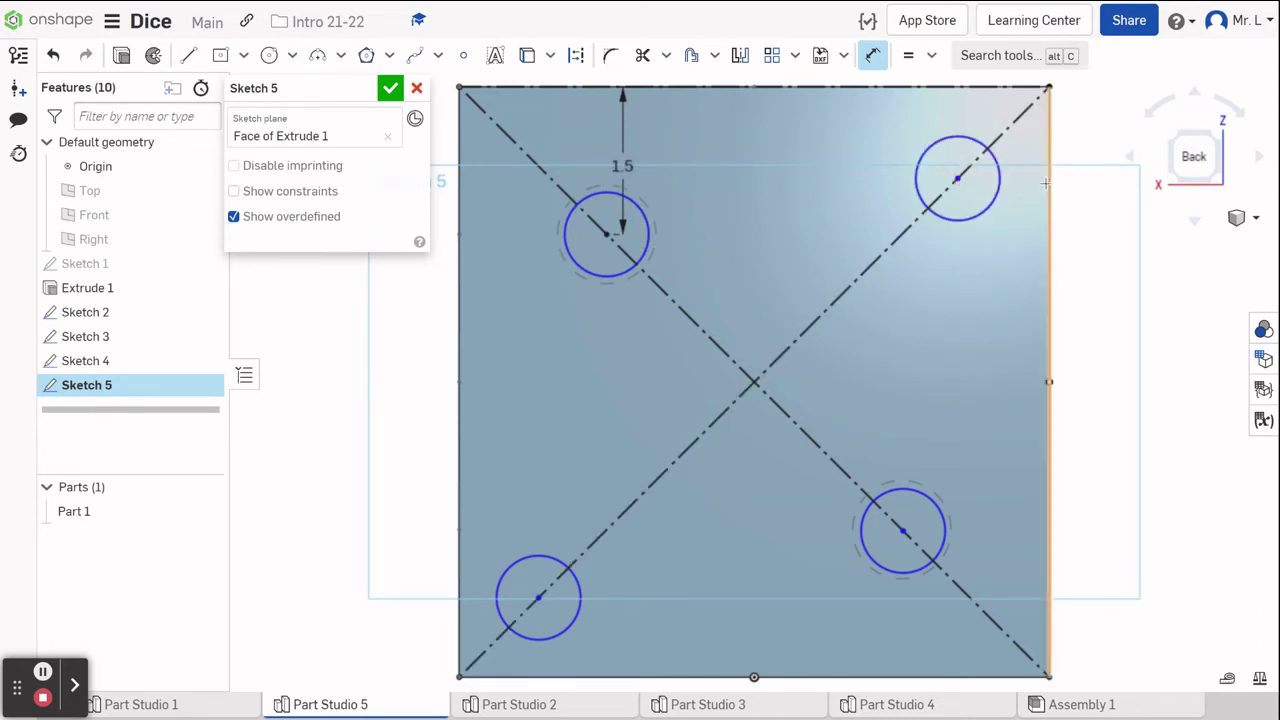
{"action": "left_click", "coordinate": [1047, 183]}
{"action": "left_click", "coordinate": [994, 287]}
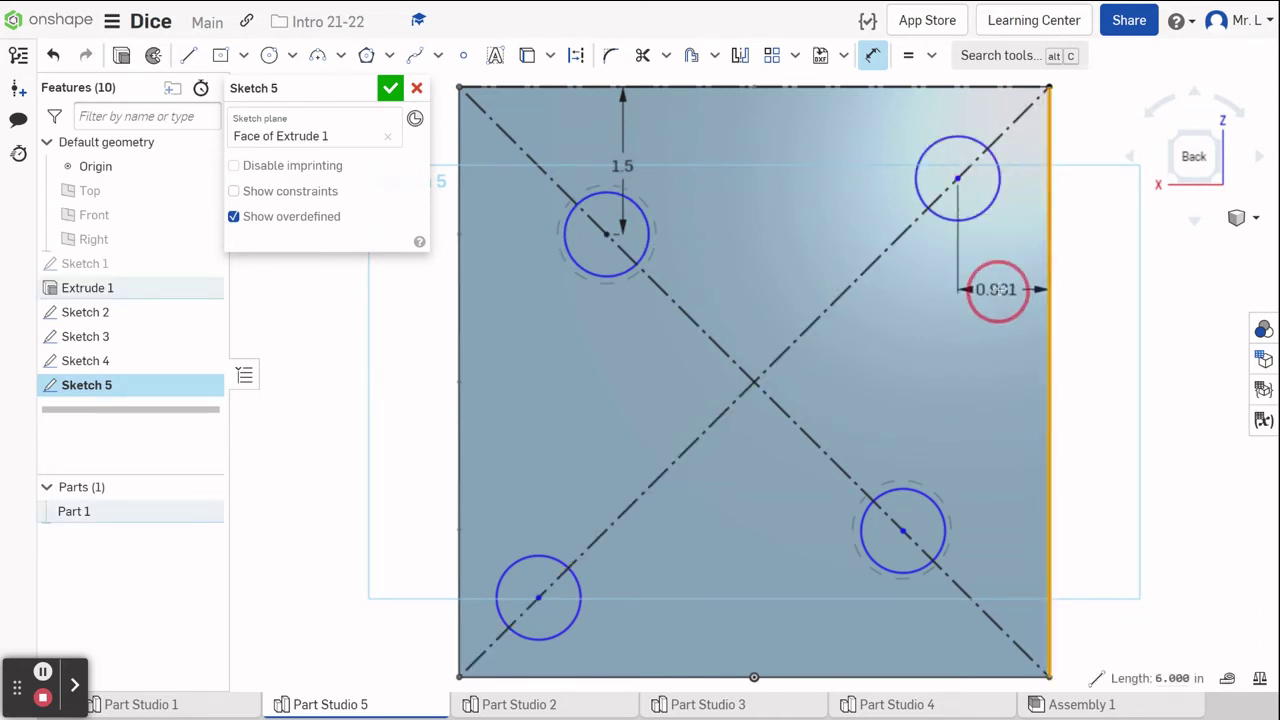
{"action": "type", "text": "1.5"}
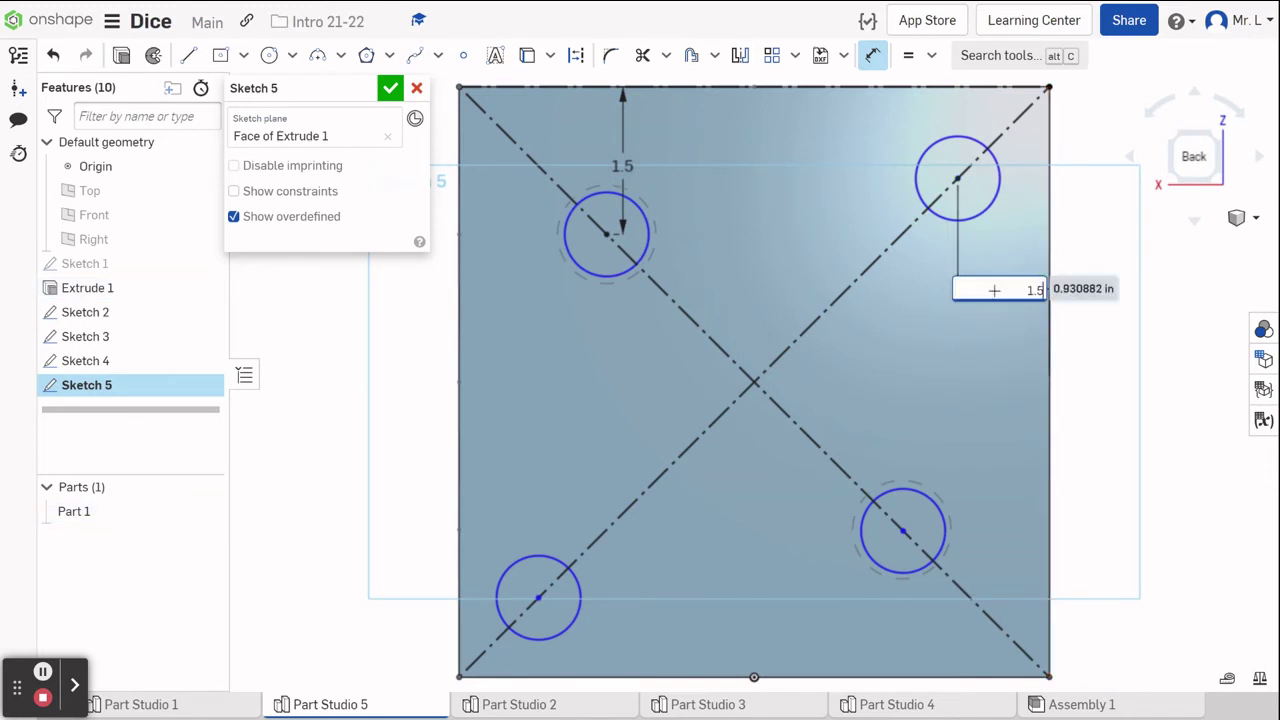
{"action": "key", "text": "Return"}
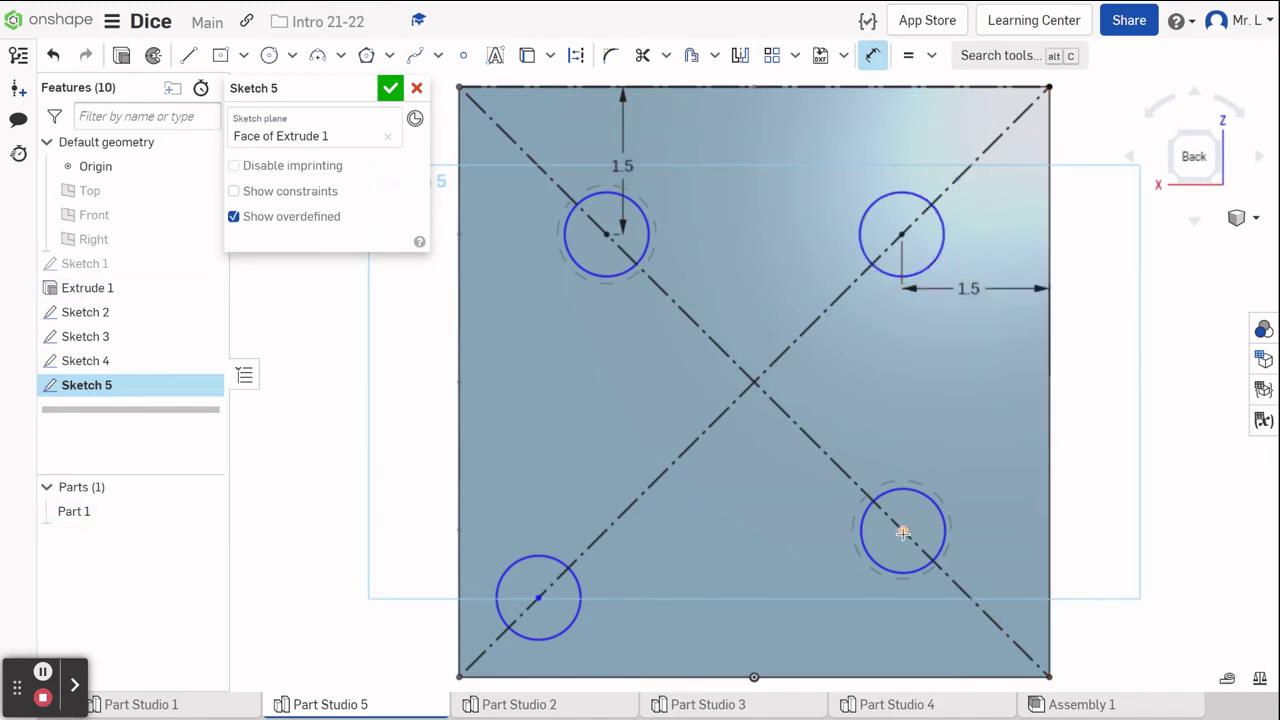
Dimension the lower-right circle's center 1.5 in from the back face's bottom edge.
{"action": "left_click", "coordinate": [903, 532]}
{"action": "left_click", "coordinate": [911, 675]}
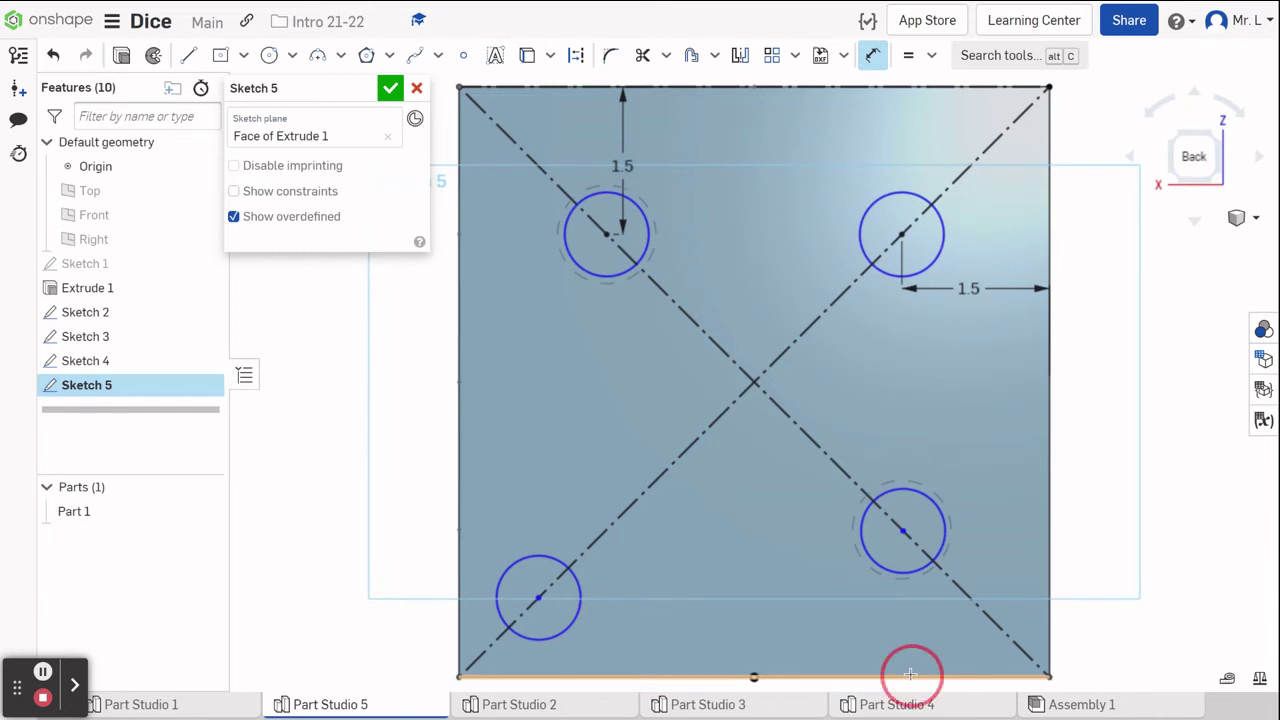
{"action": "left_click", "coordinate": [857, 642]}
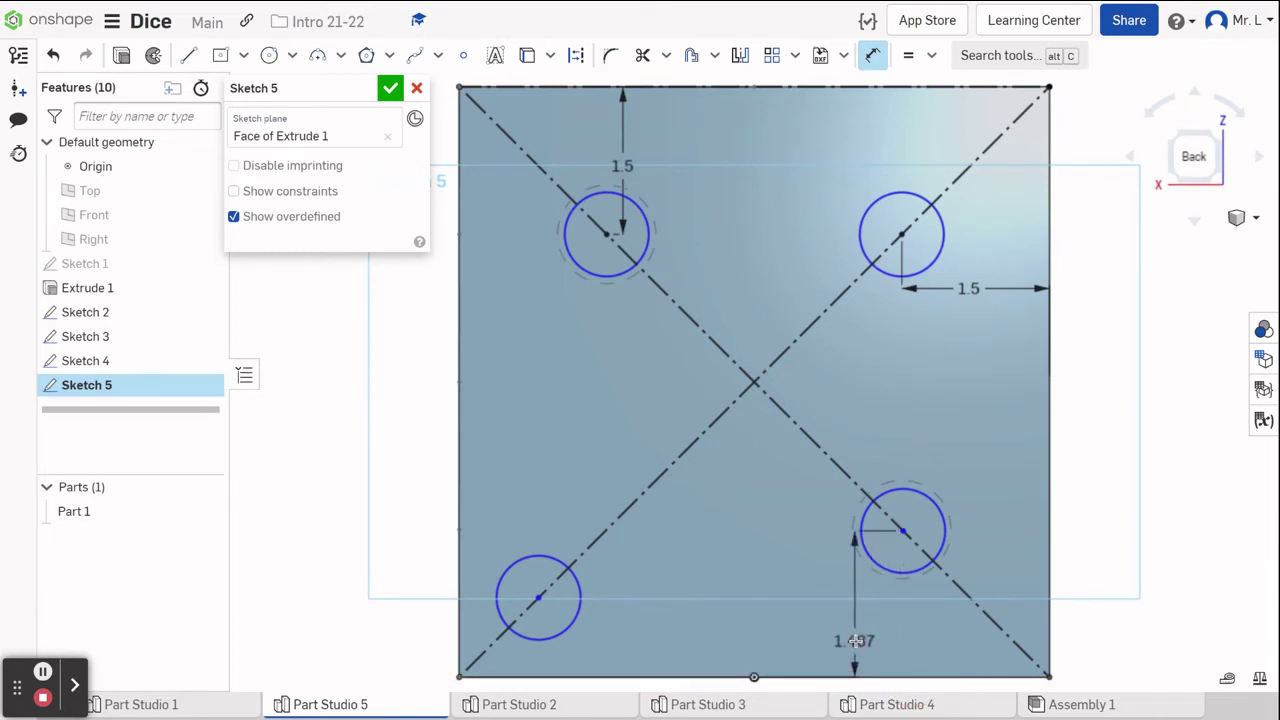
{"action": "type", "text": "1.5"}
{"action": "key", "text": "Return"}
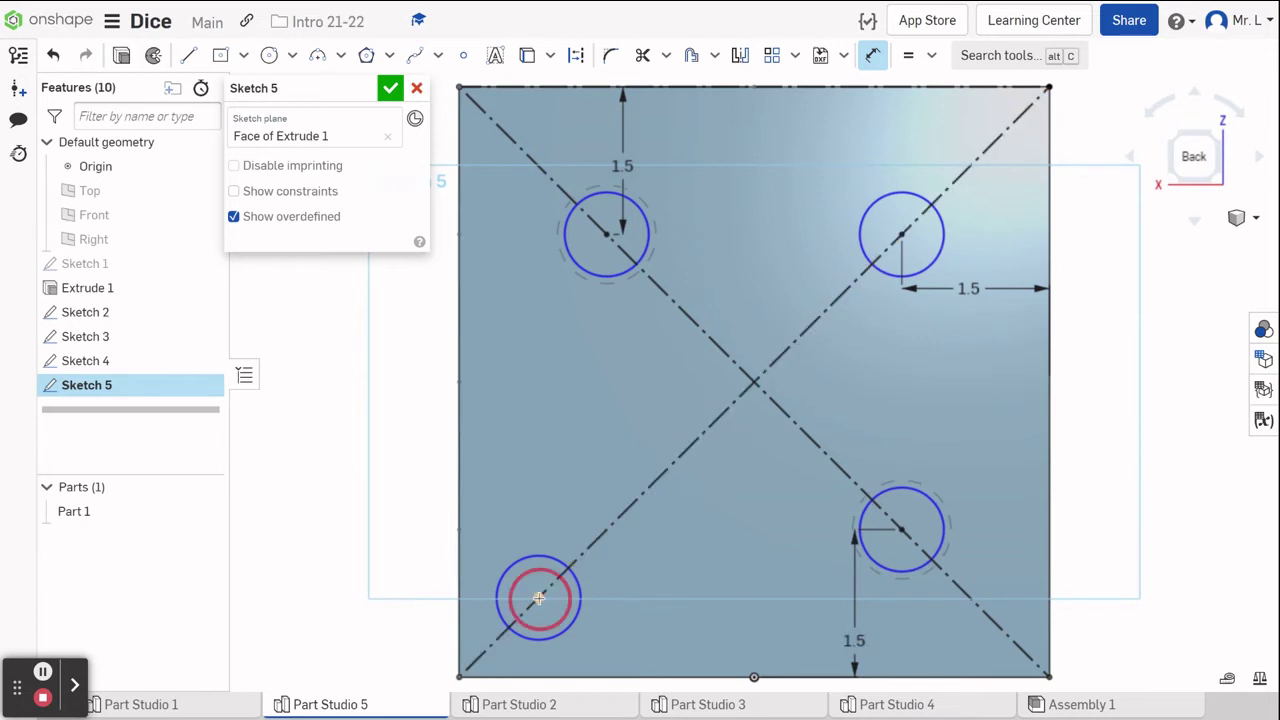
Dimension the lower-left circle's center 1.5 in from the back face's bottom edge.
{"action": "left_click", "coordinate": [543, 677]}
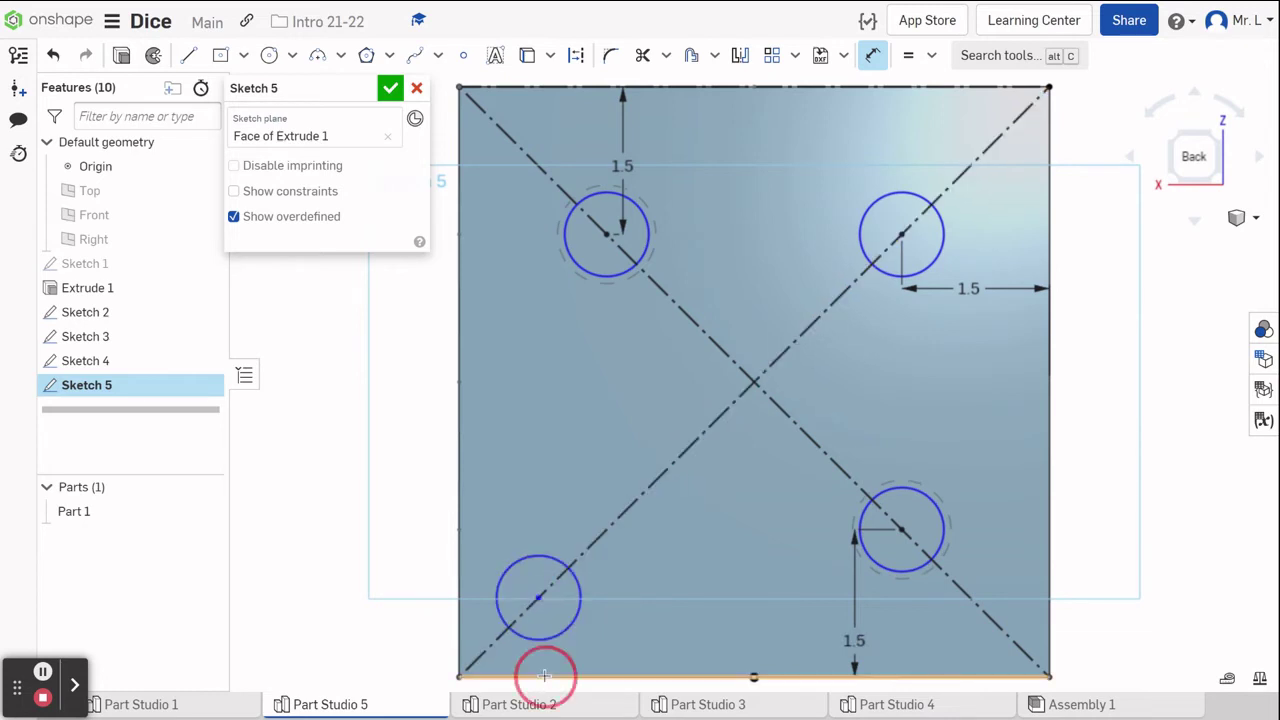
{"action": "left_click", "coordinate": [538, 597]}
{"action": "left_click", "coordinate": [722, 598]}
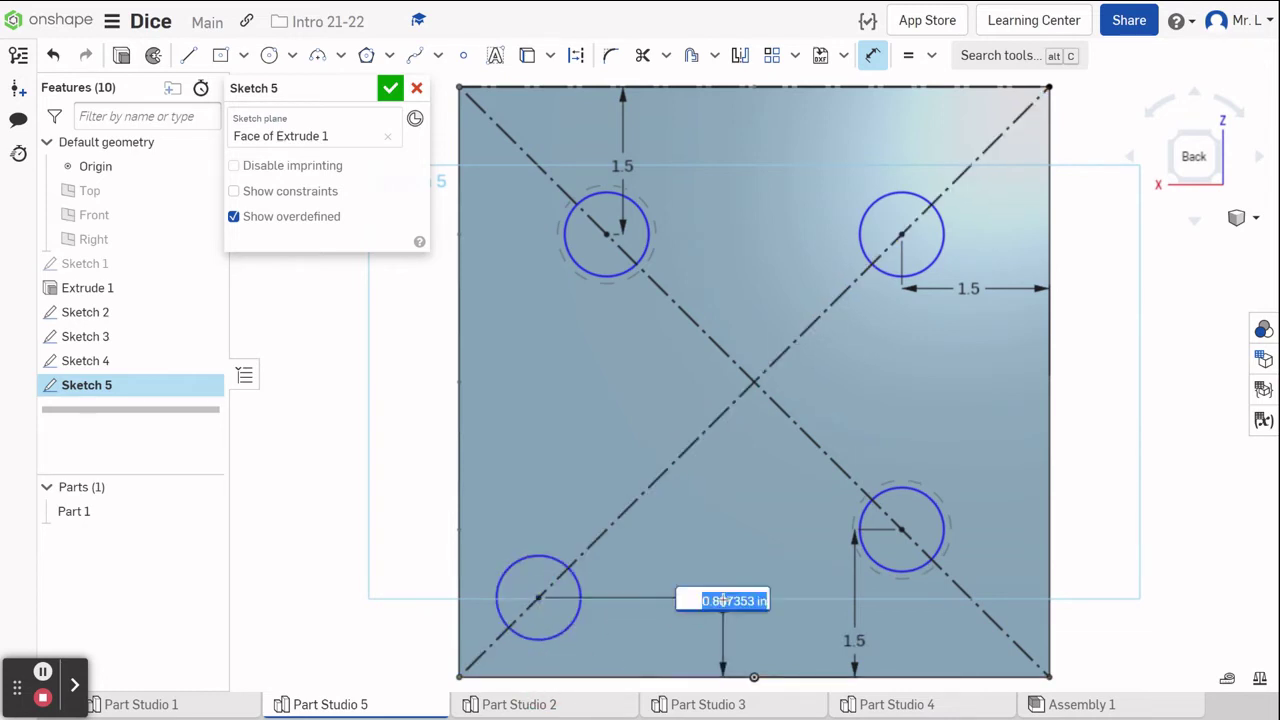
{"action": "type", "text": "1.5"}
{"action": "key", "text": "Return"}
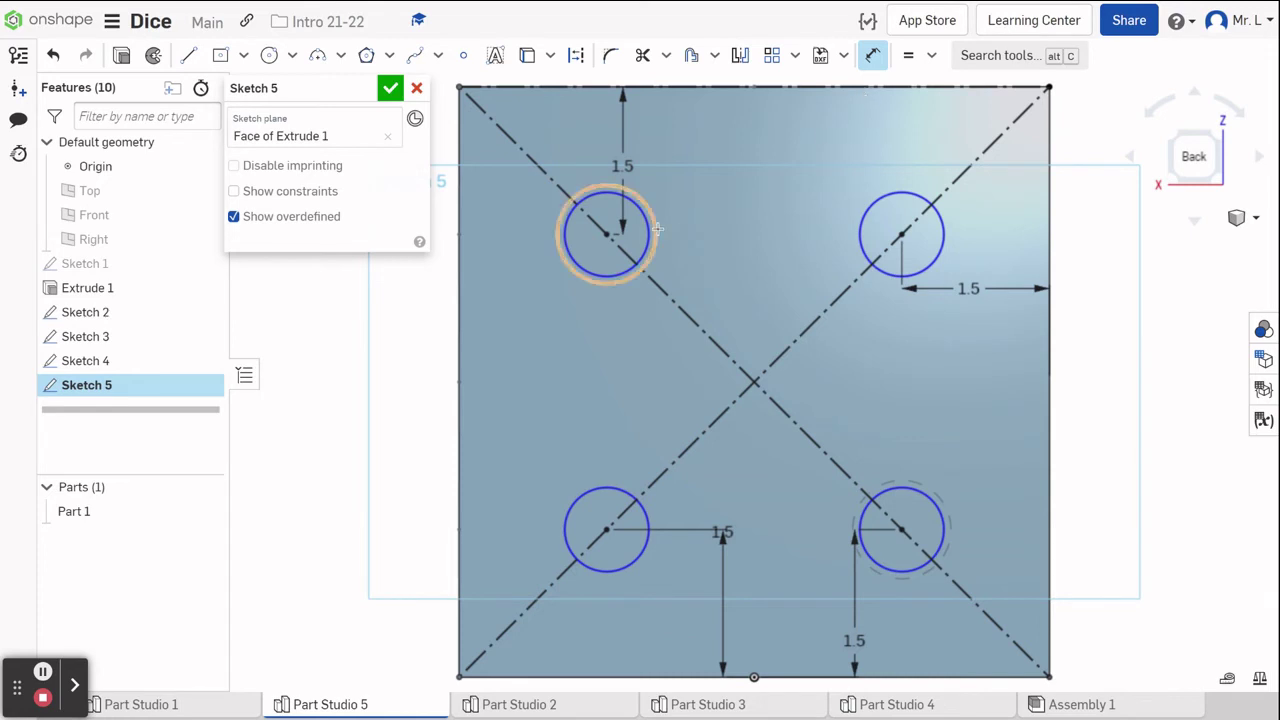
Set the upper-left circle's diameter on the back face to 1 in.
{"action": "left_click", "coordinate": [595, 277]}
{"action": "left_click", "coordinate": [537, 360]}
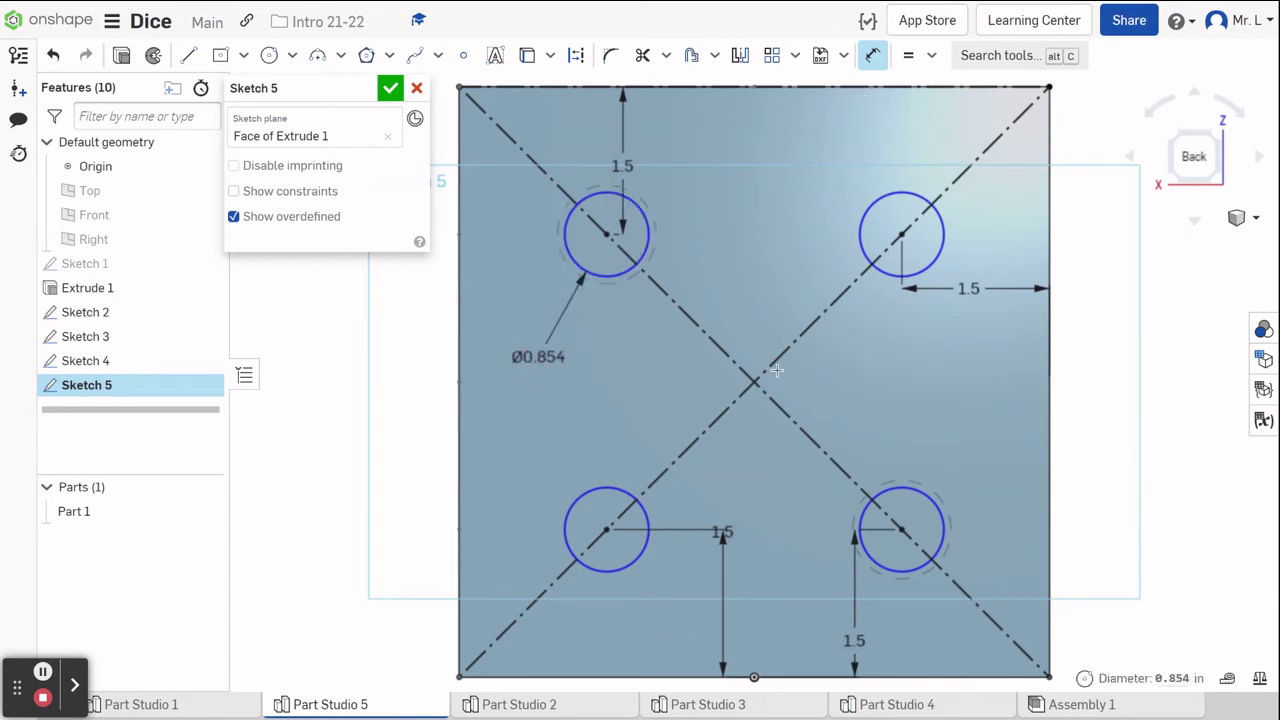
{"action": "key", "text": "Return"}
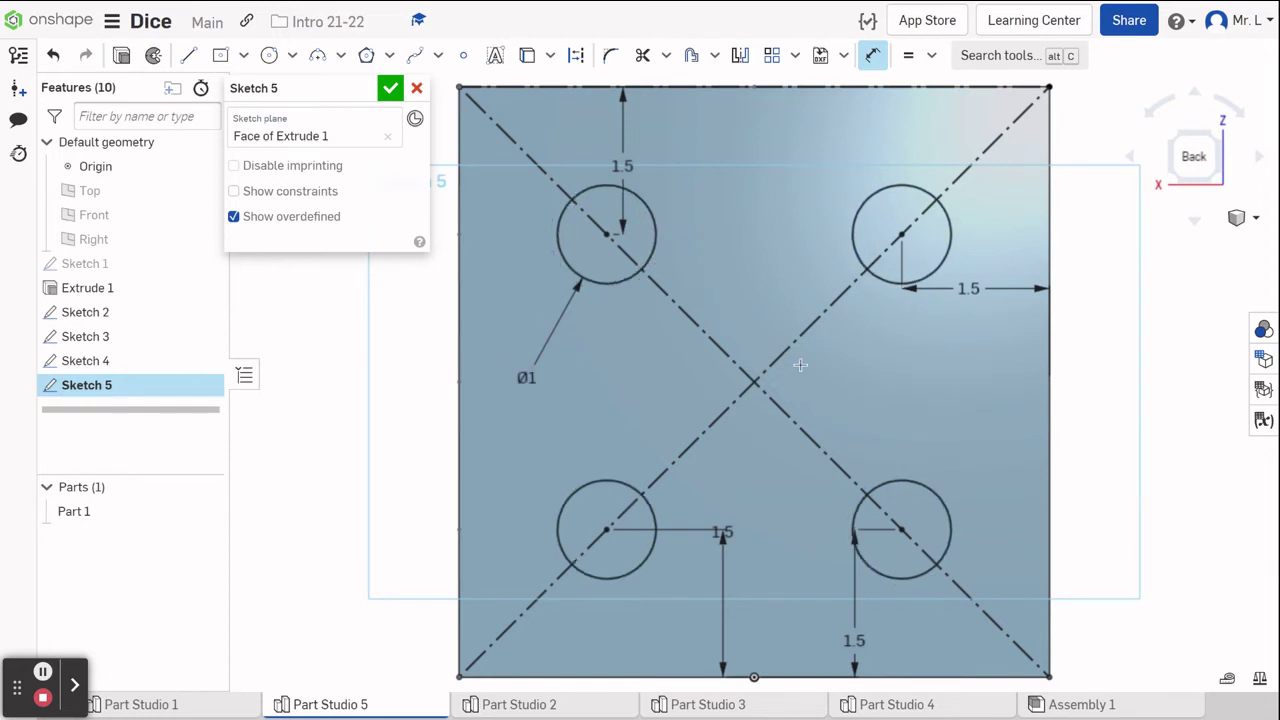
Finish the back-face sketch and start a new sketch on the cube's left face.
{"action": "left_click", "coordinate": [390, 90]}
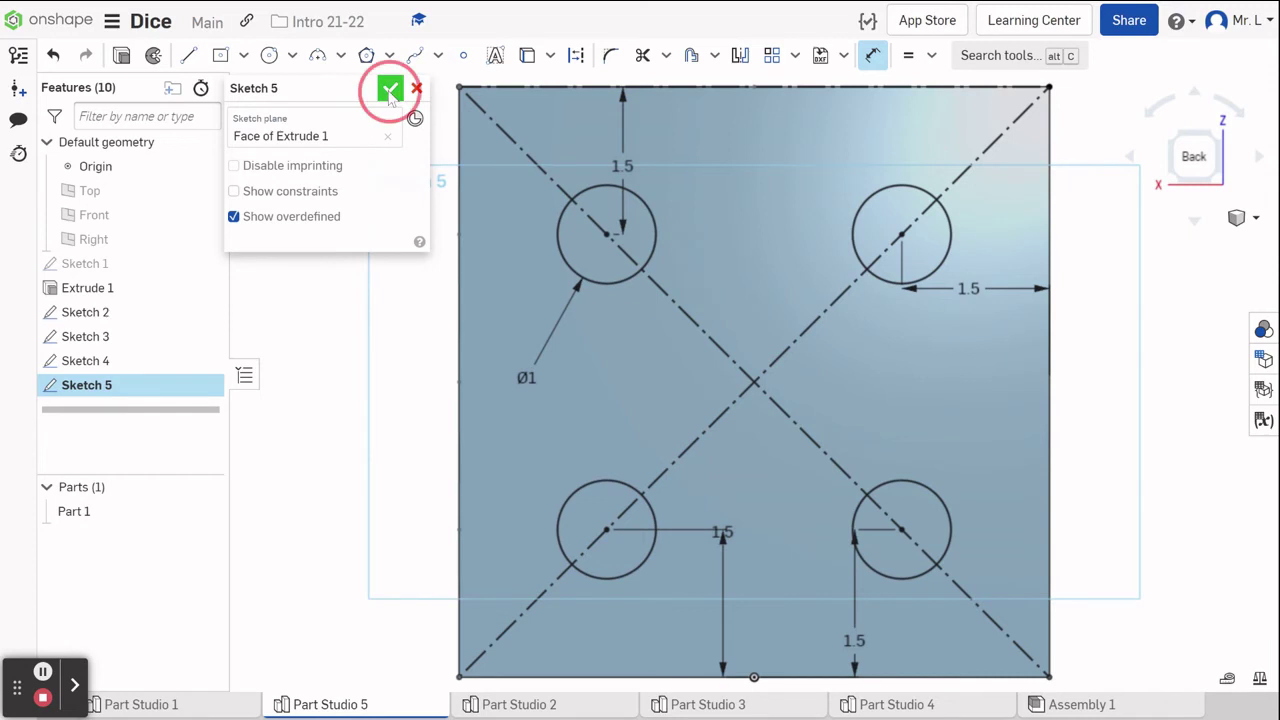
{"action": "left_click", "coordinate": [1222, 185]}
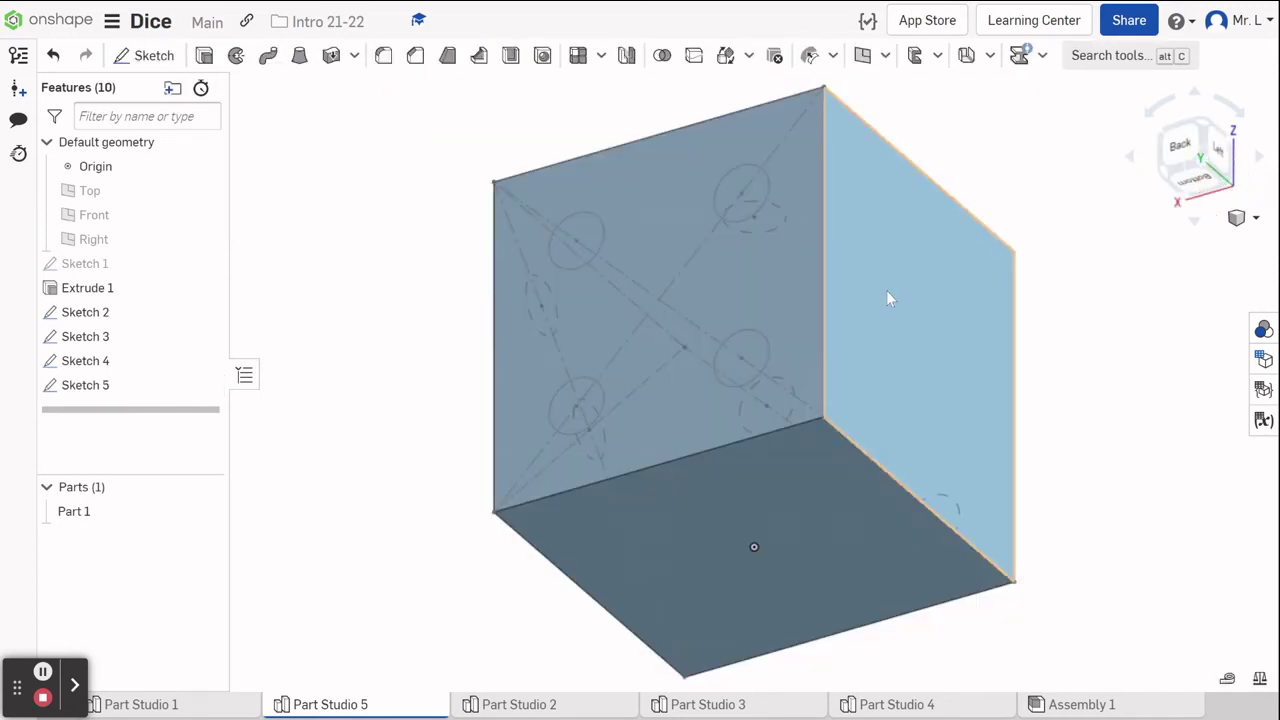
{"action": "left_click", "coordinate": [1219, 156]}
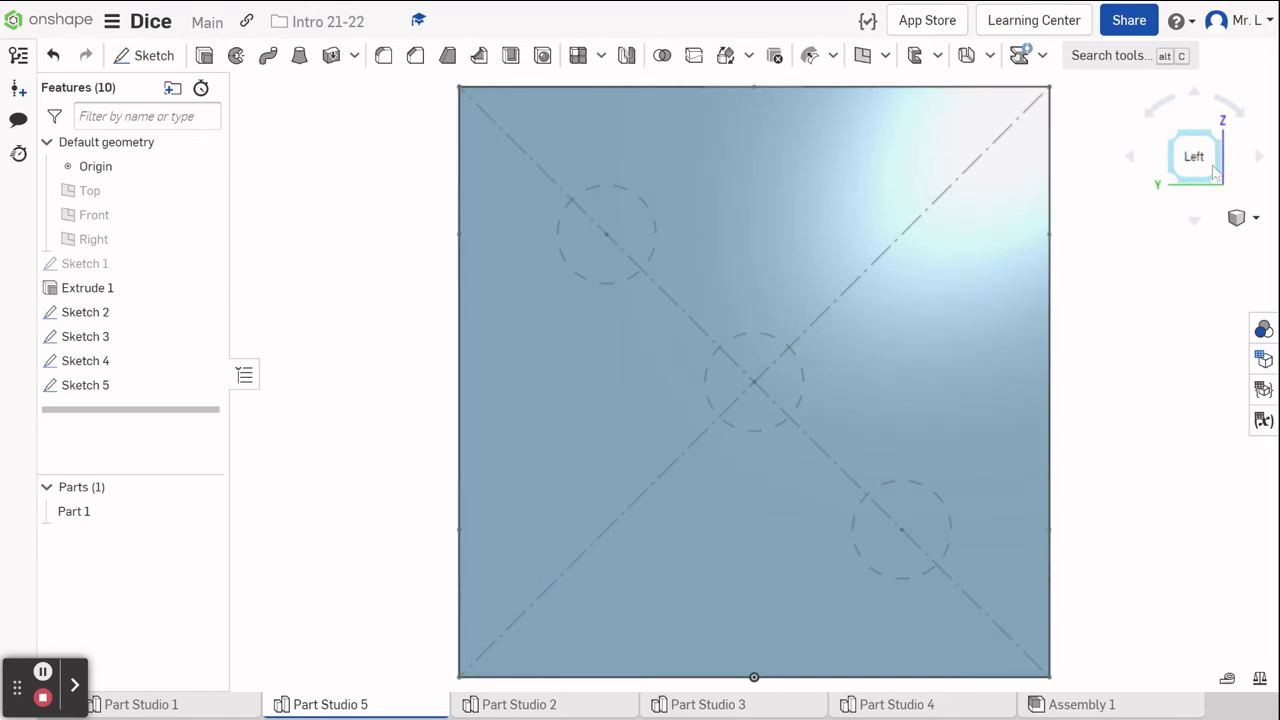
{"action": "left_click", "coordinate": [150, 55]}
{"action": "left_click", "coordinate": [517, 373]}
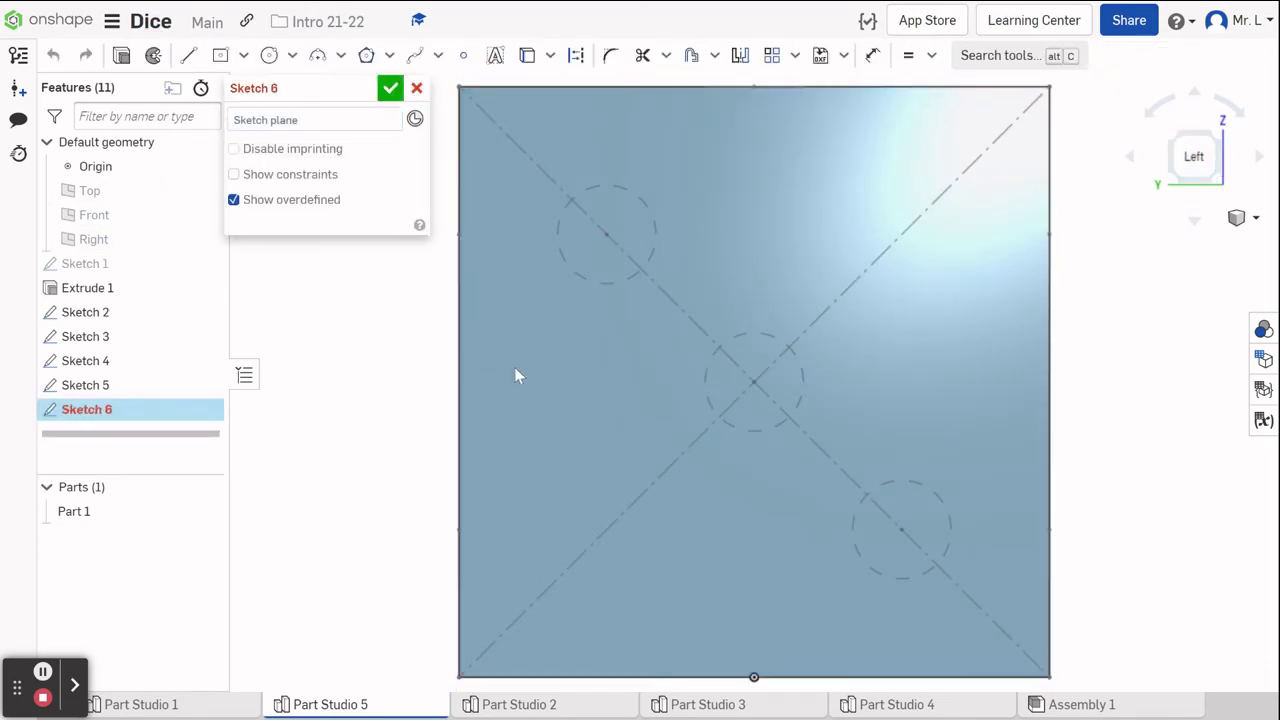
Draw a chain of construction lines along one diagonal, the top edge and the other diagonal of the cube's left face, and end the chain.
{"action": "left_click", "coordinate": [188, 55]}
{"action": "left_click", "coordinate": [577, 55]}
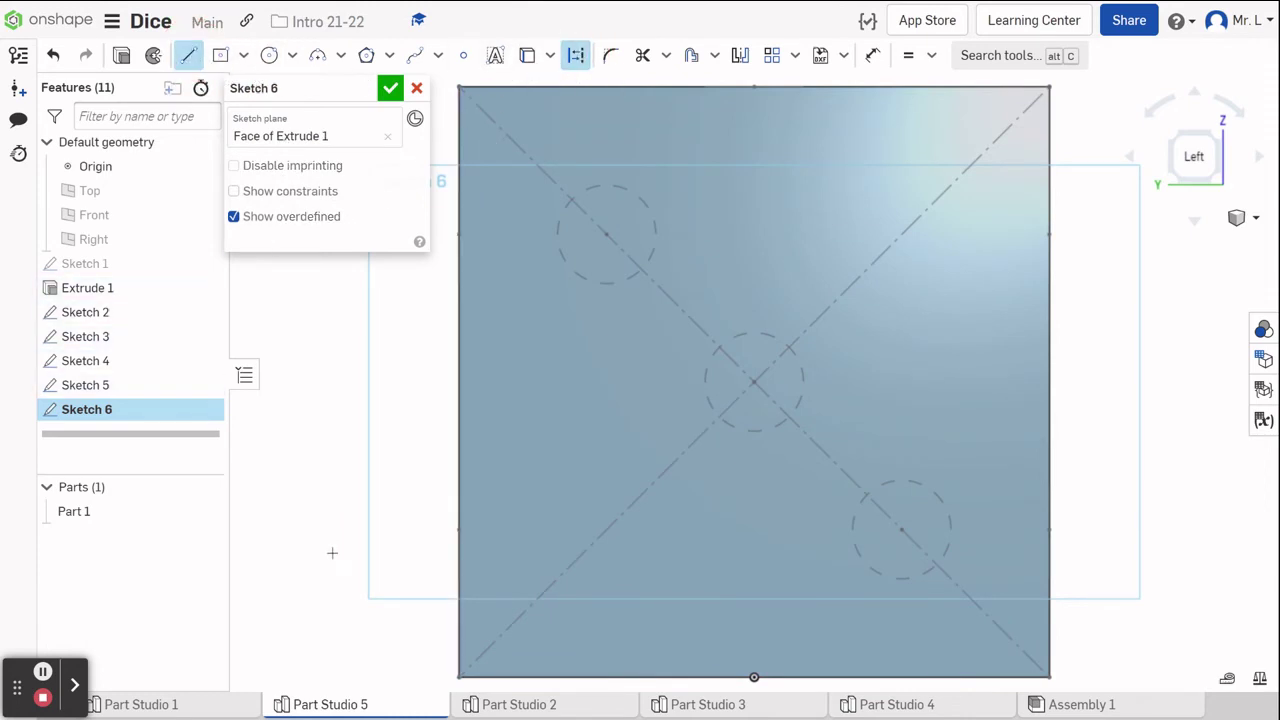
{"action": "left_click", "coordinate": [459, 677]}
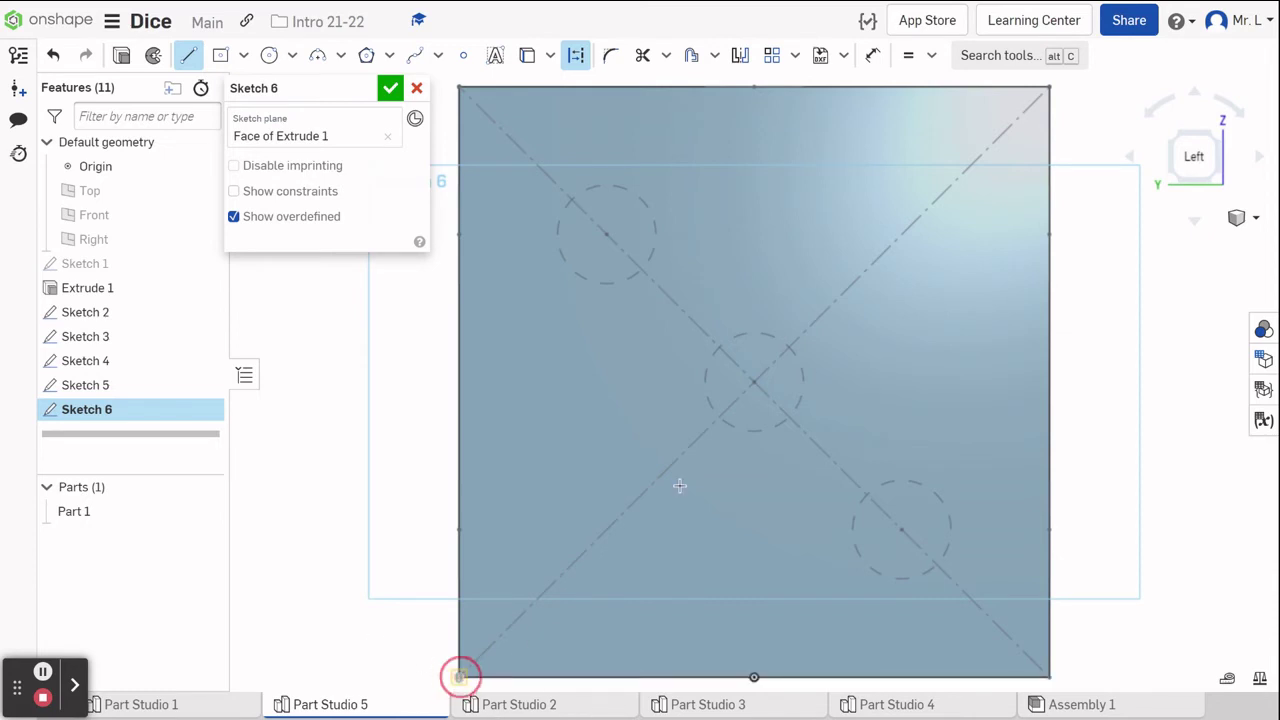
{"action": "left_click", "coordinate": [1048, 87]}
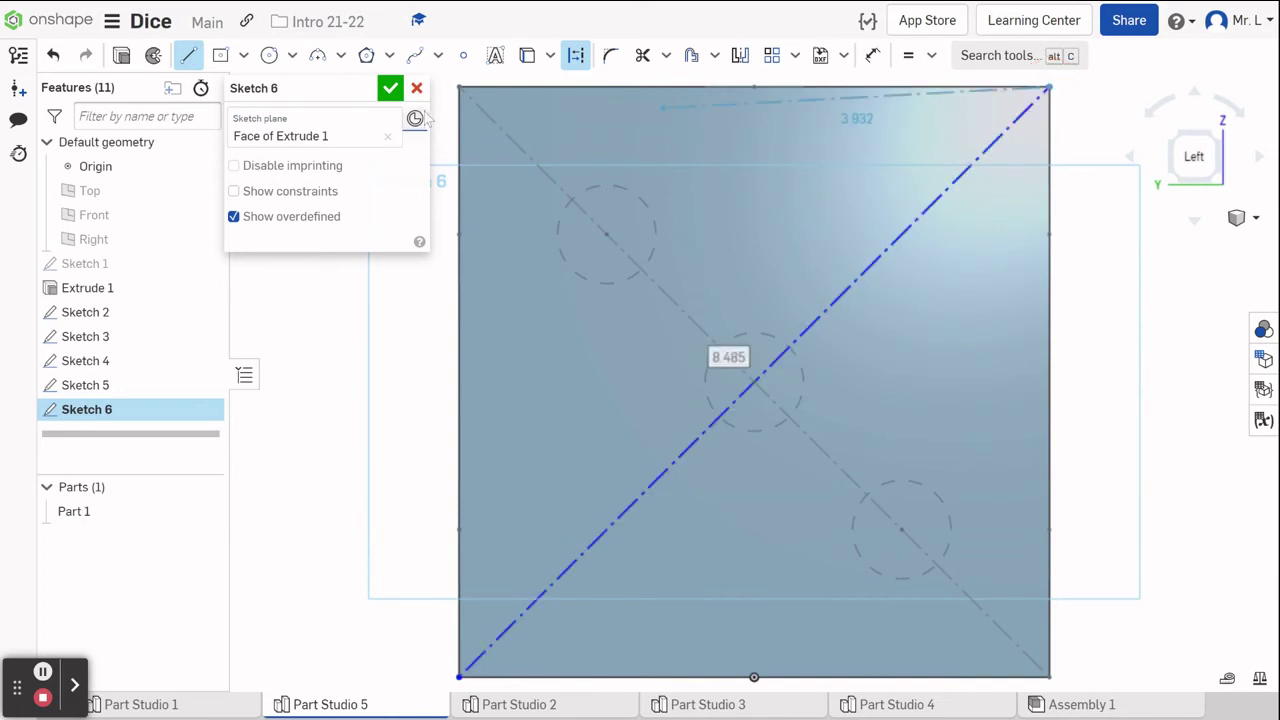
{"action": "left_click", "coordinate": [459, 88]}
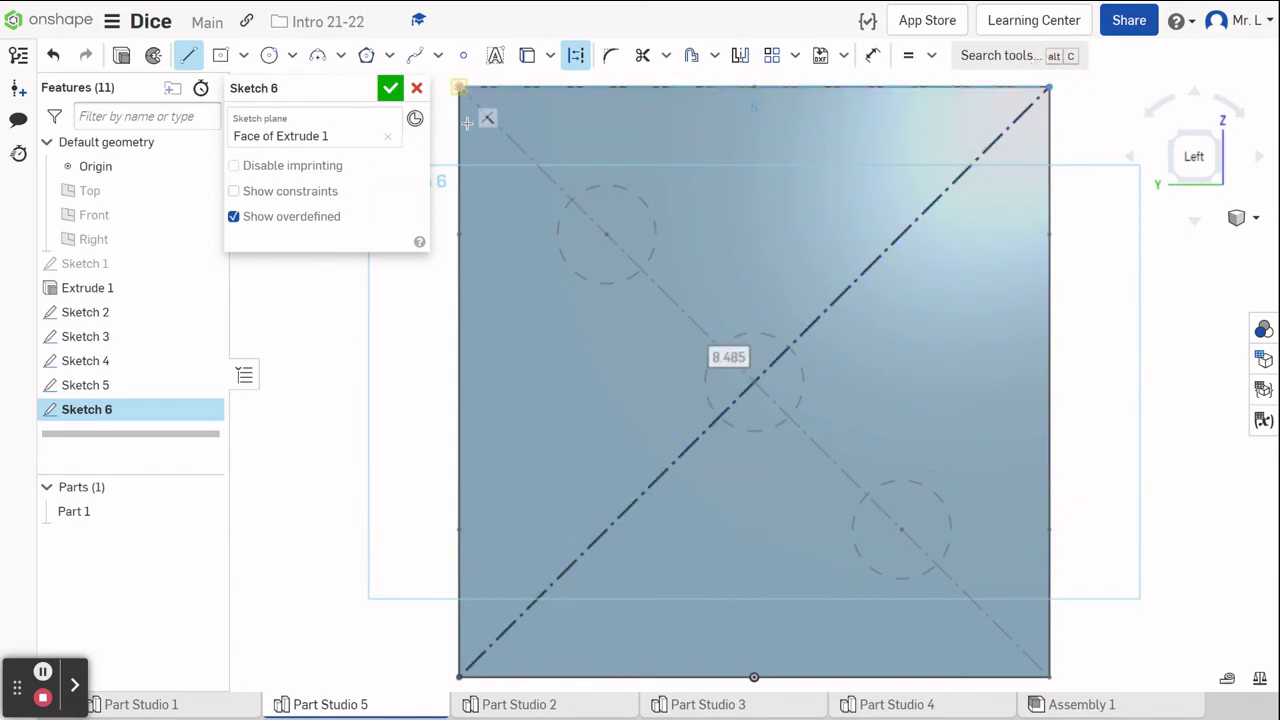
{"action": "left_click", "coordinate": [1048, 676]}
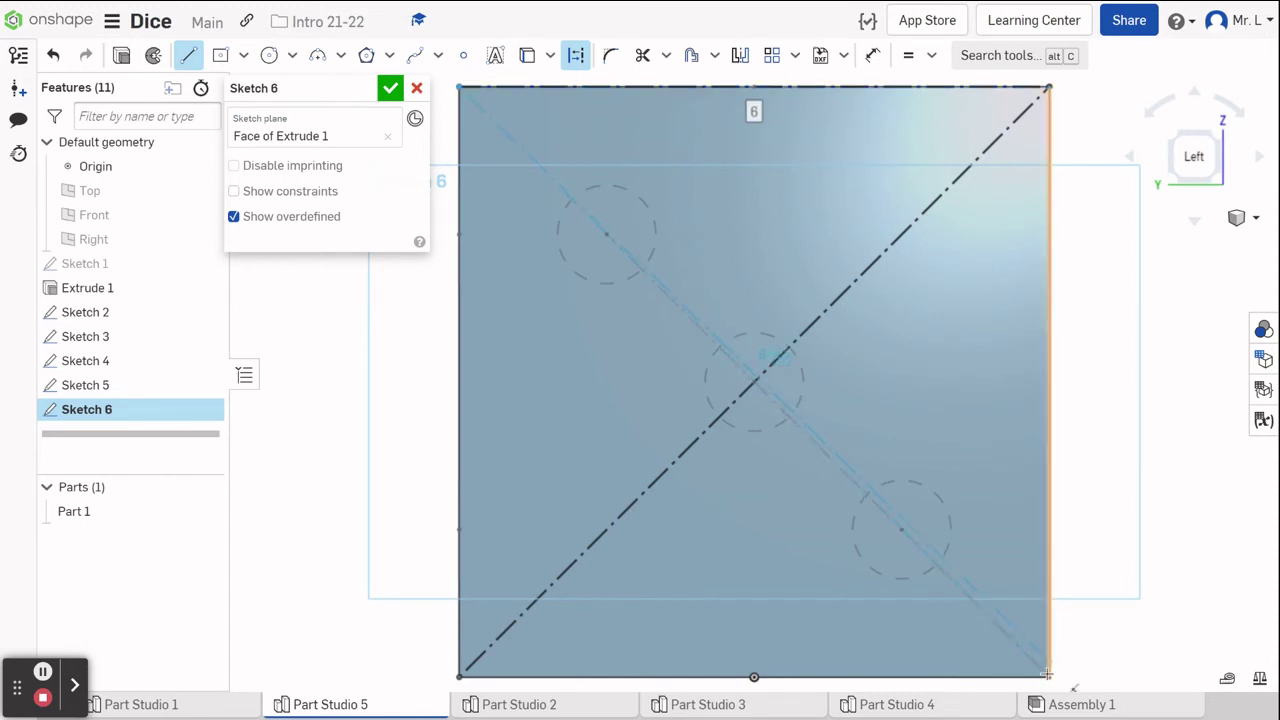
{"action": "left_click", "coordinate": [1049, 675]}
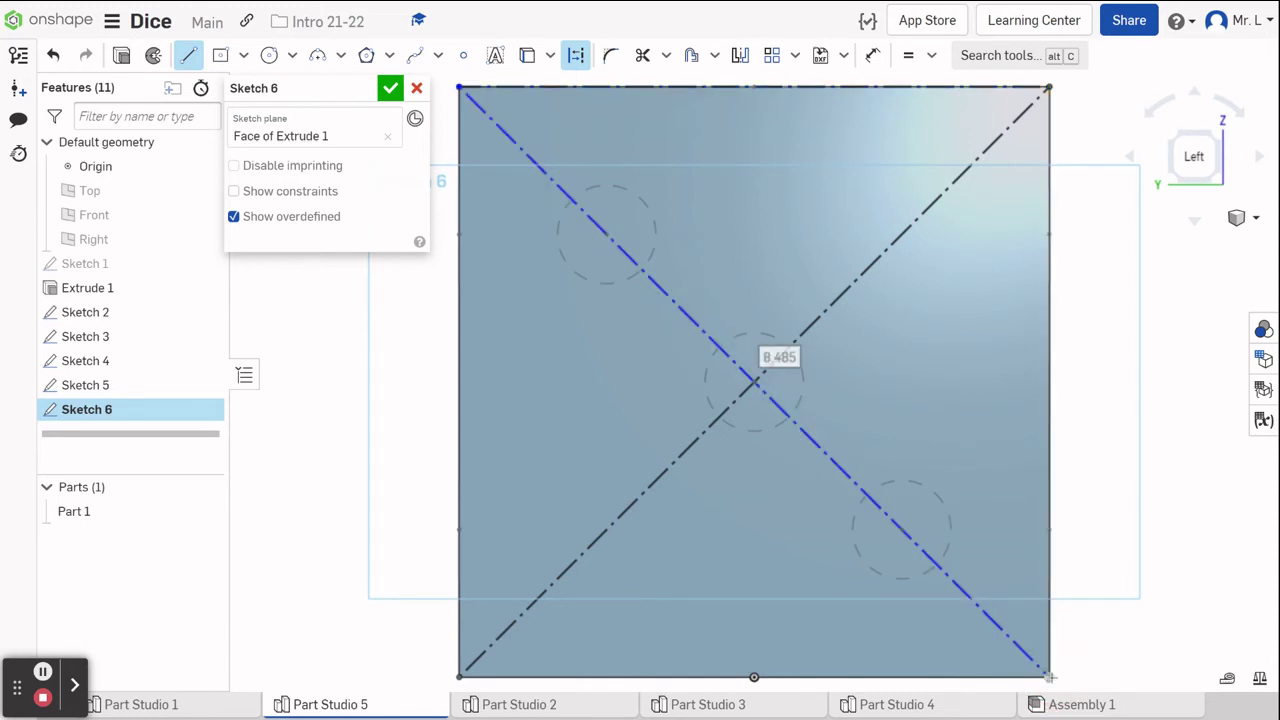
{"action": "right_click", "coordinate": [1108, 580]}
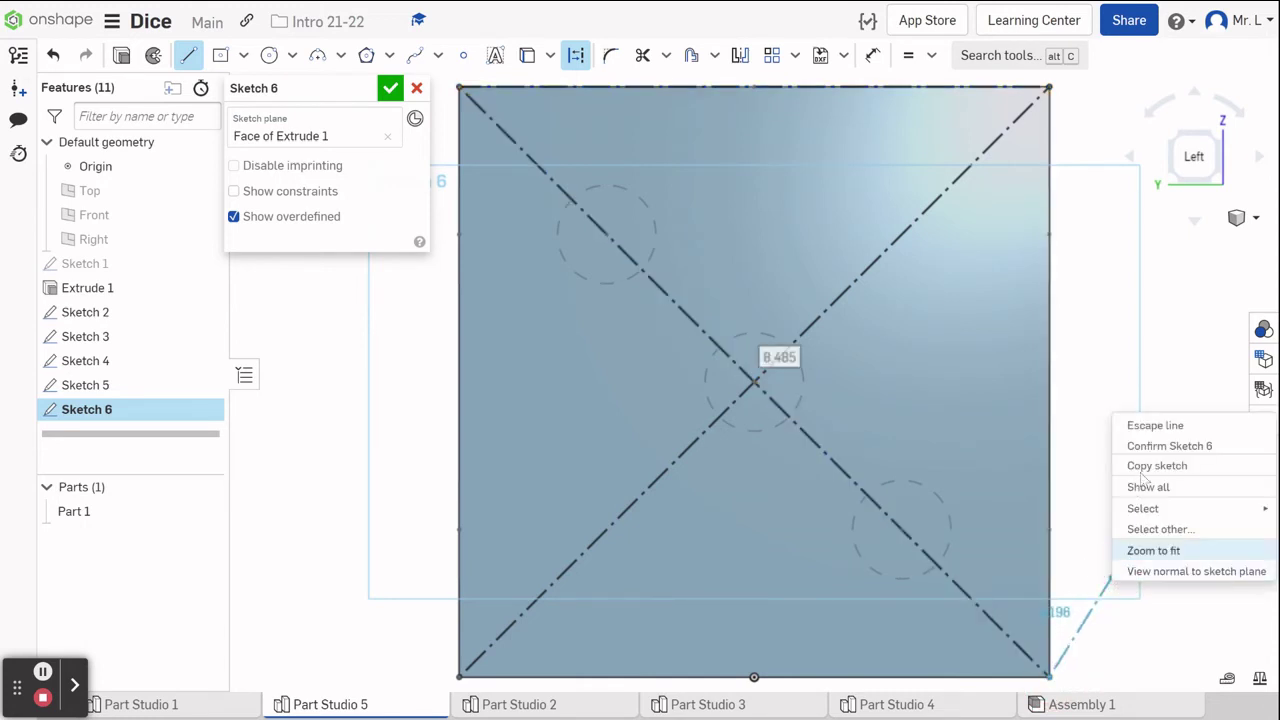
{"action": "left_click", "coordinate": [1153, 425]}
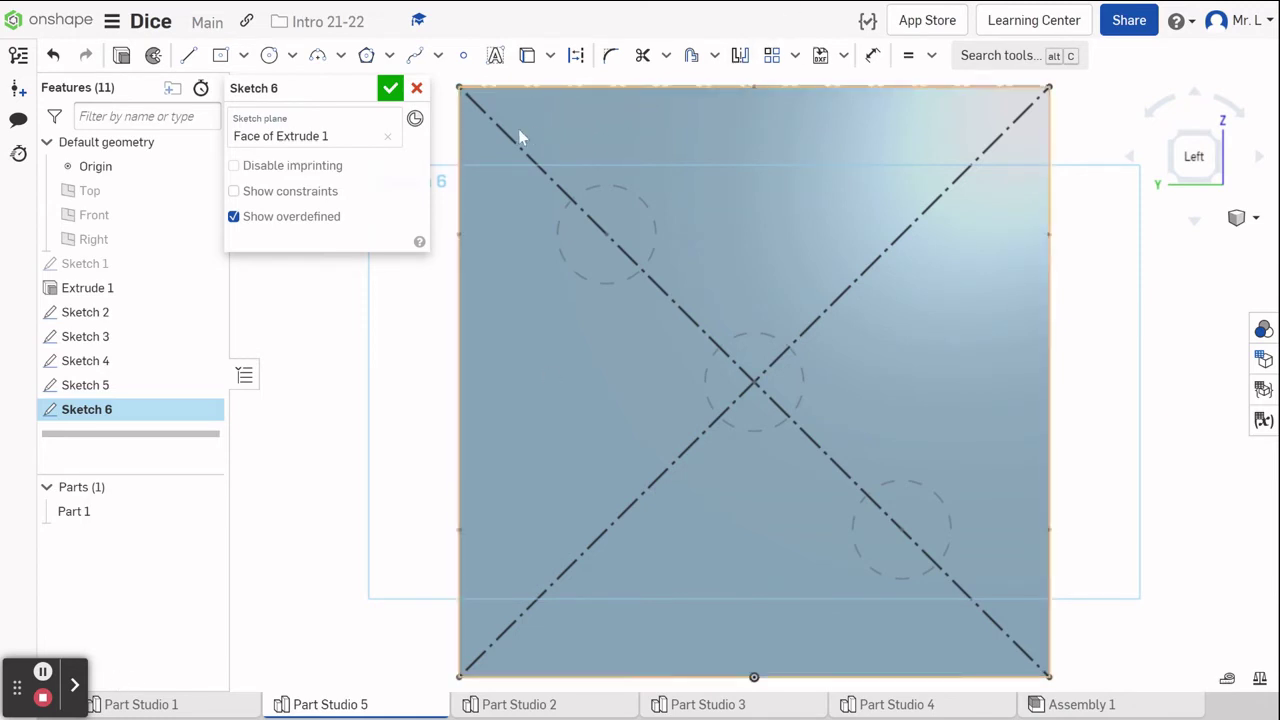
Draw a circle about 0.99 in in diameter, centered on the diagonal near the upper-left corner of the left face.
{"action": "left_click", "coordinate": [269, 55]}
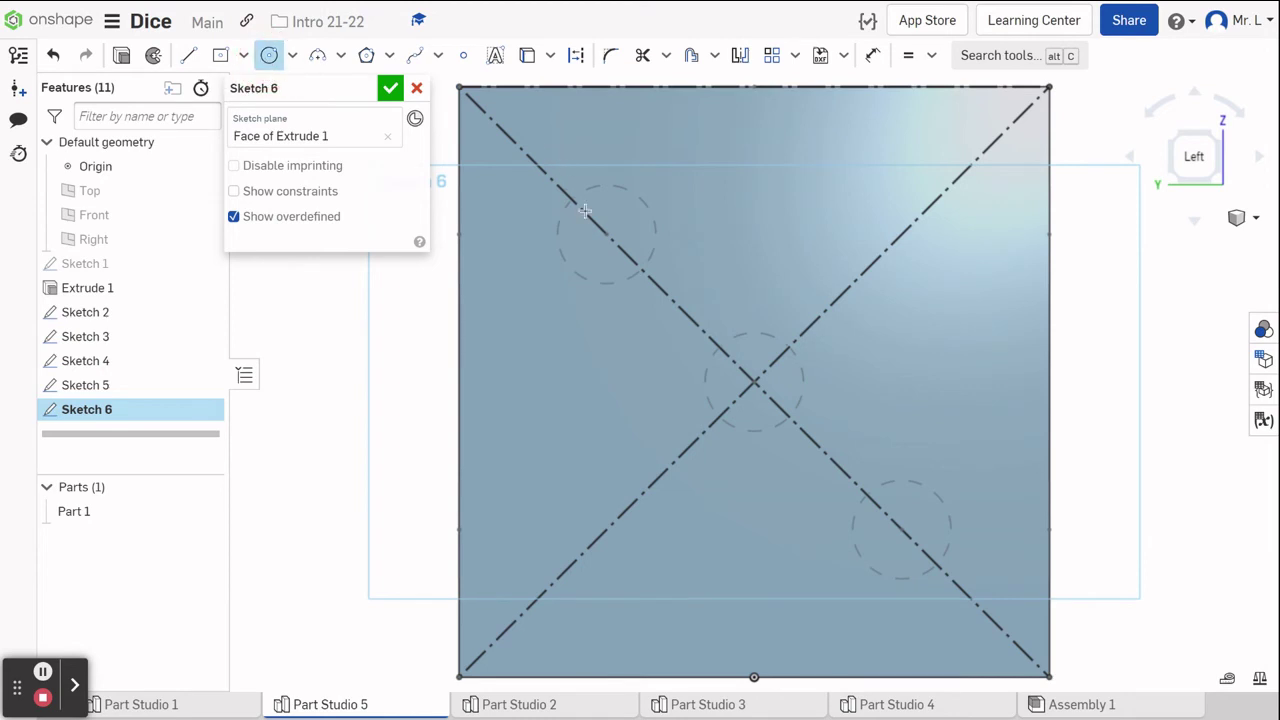
{"action": "left_click_drag", "start_coordinate": [607, 243], "coordinate": [610, 273]}
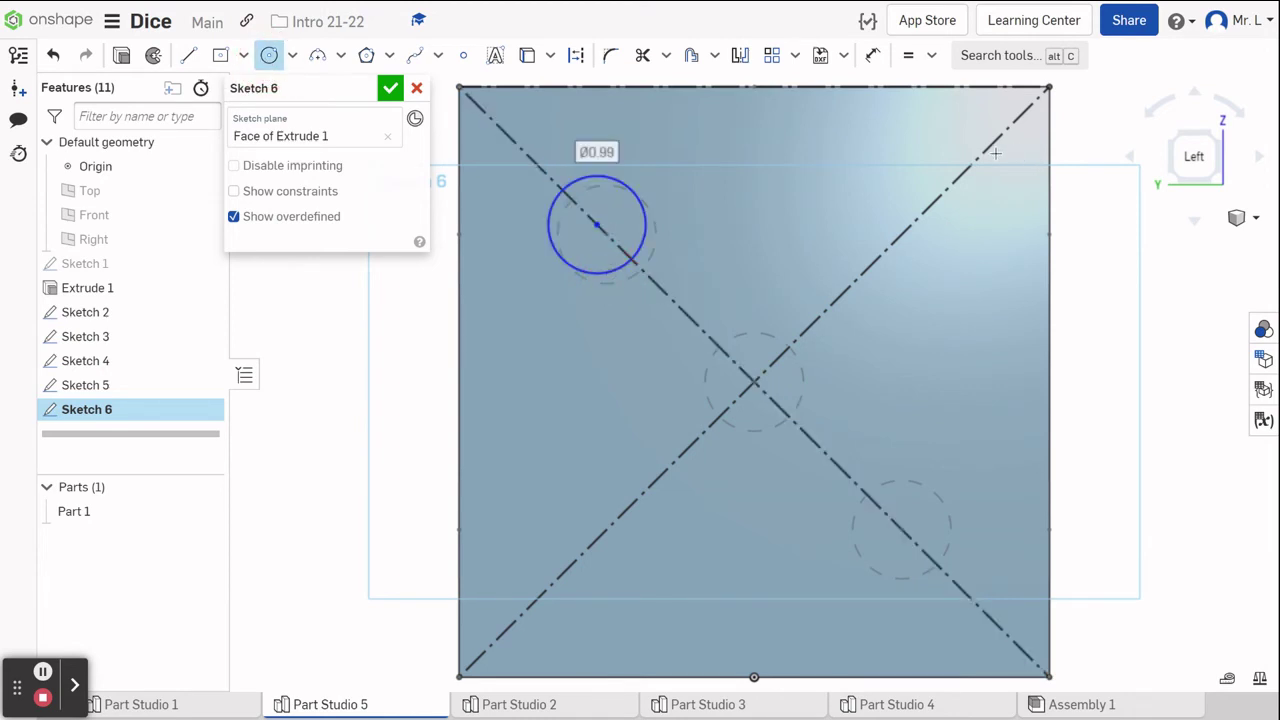
{"action": "left_click_drag", "start_coordinate": [977, 165], "coordinate": [987, 212]}
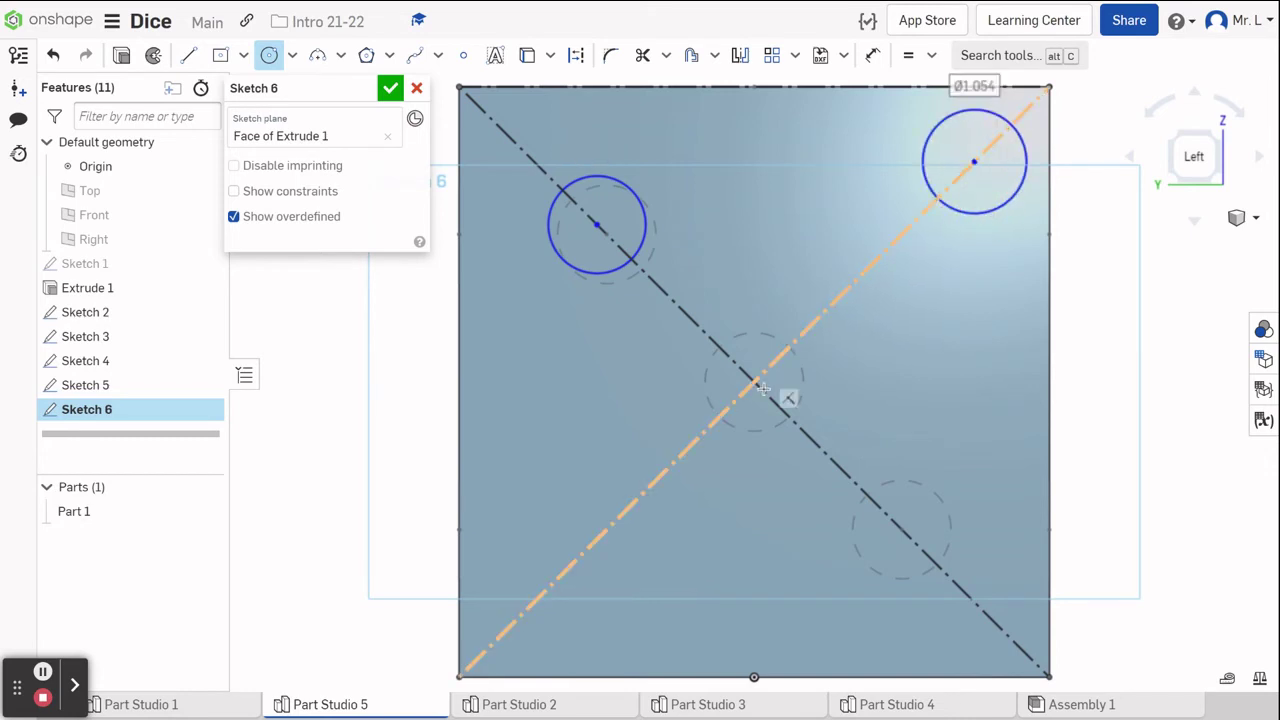
{"action": "left_click_drag", "start_coordinate": [754, 382], "coordinate": [819, 398]}
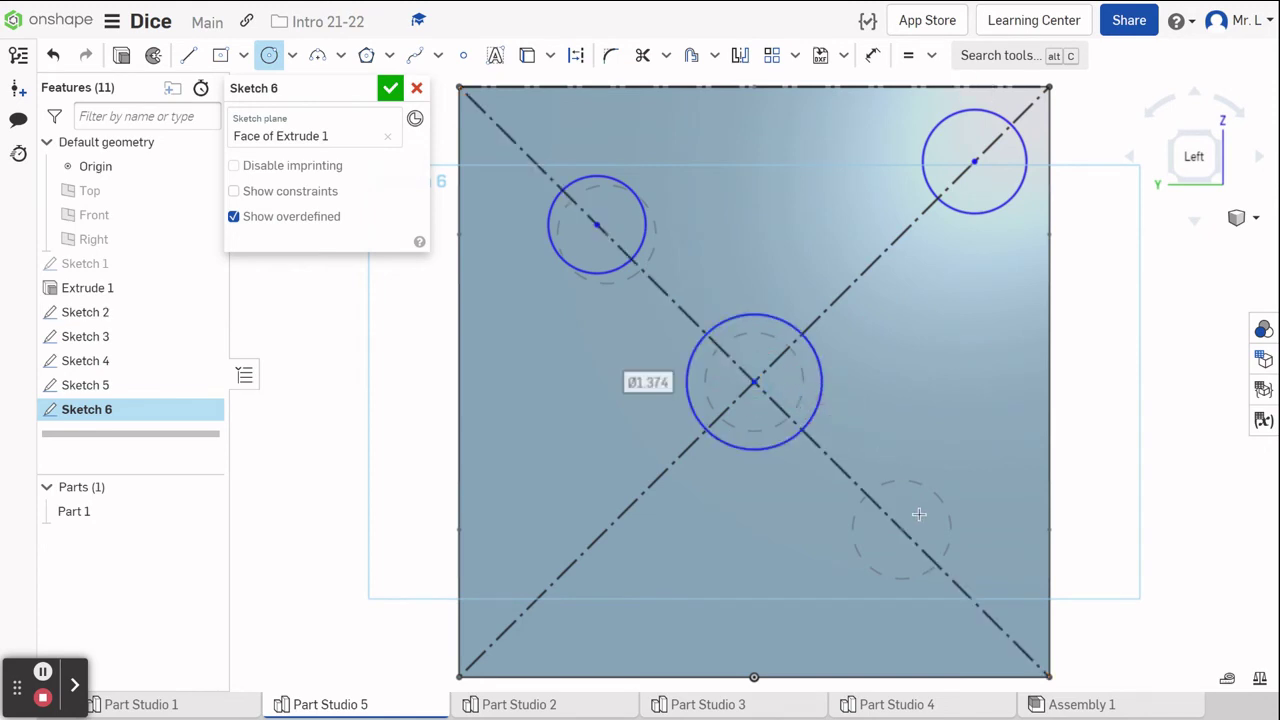
{"action": "left_click_drag", "start_coordinate": [905, 537], "coordinate": [910, 589]}
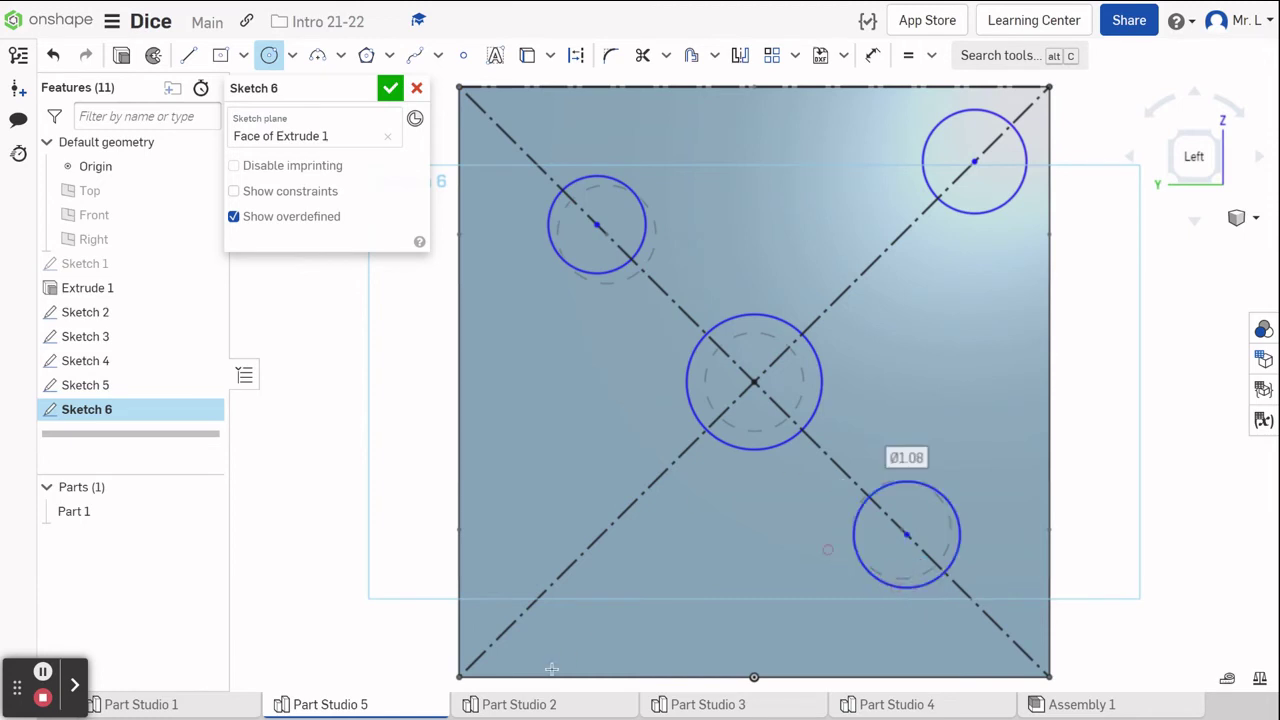
{"action": "left_click_drag", "start_coordinate": [531, 603], "coordinate": [563, 646]}
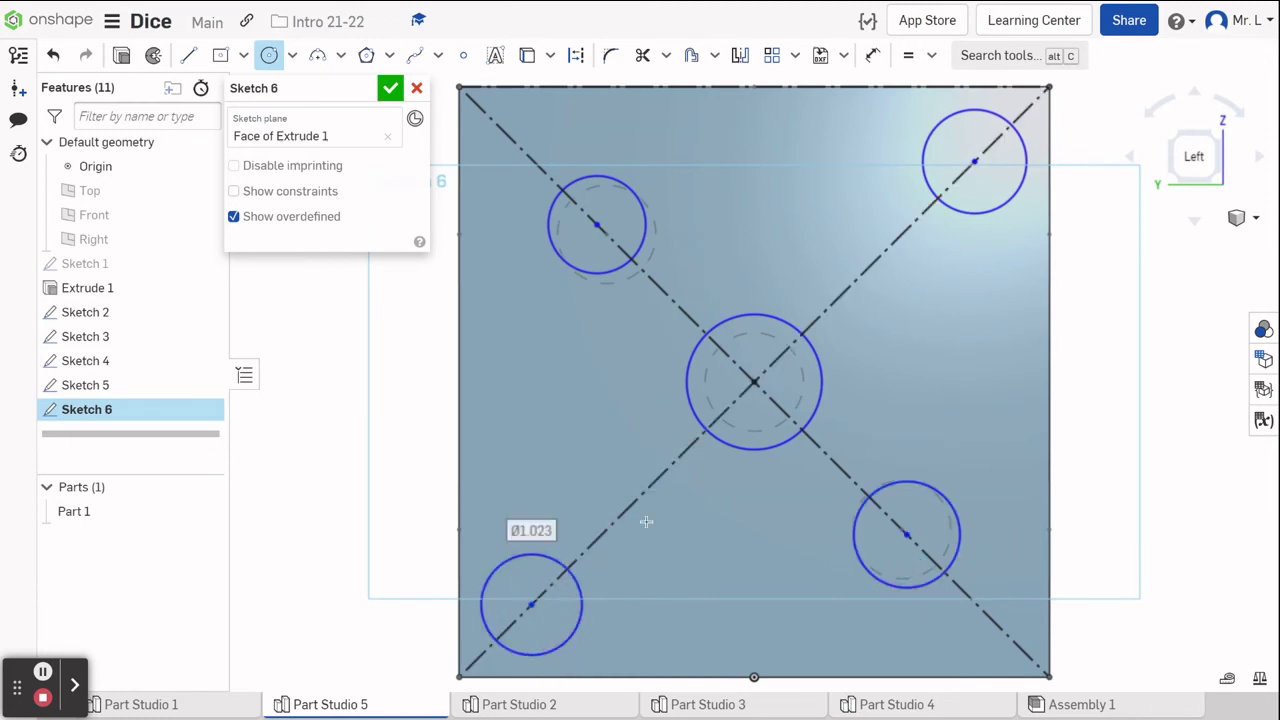
{"action": "key", "text": "d"}
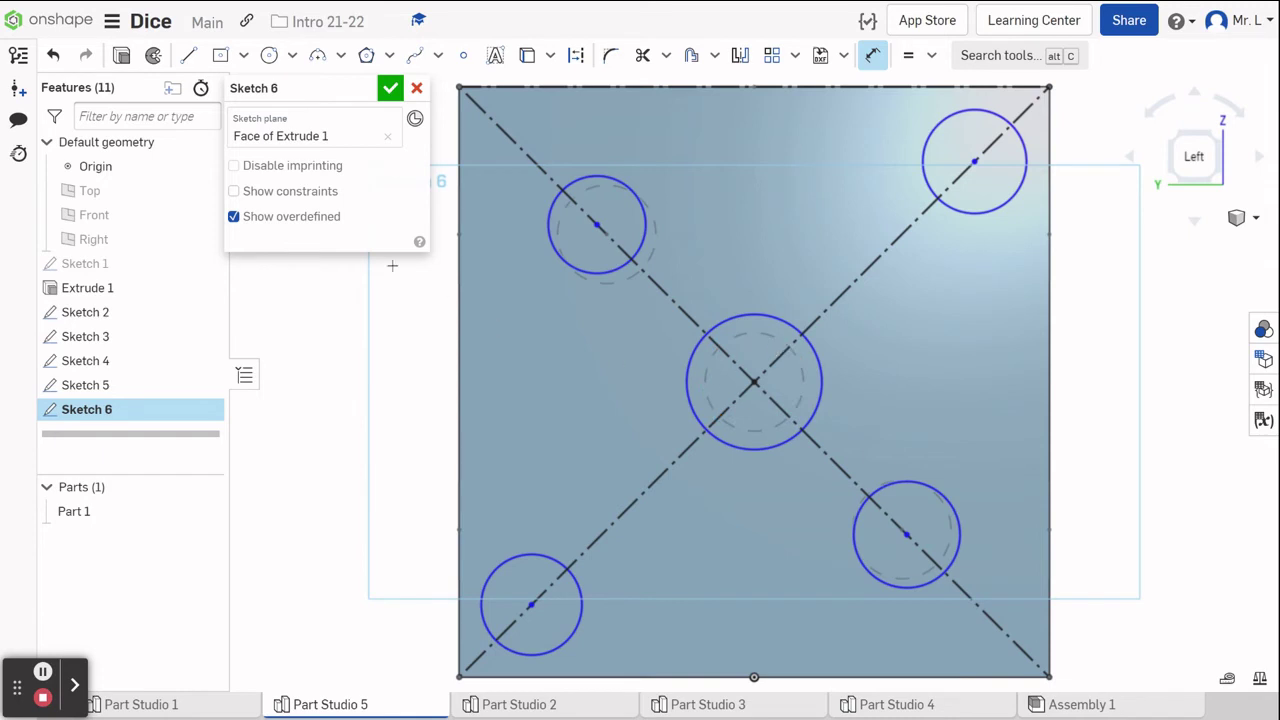
{"action": "left_click", "coordinate": [61, 63]}
{"action": "left_click", "coordinate": [61, 63]}
{"action": "left_click", "coordinate": [61, 63]}
{"action": "left_click", "coordinate": [61, 63]}
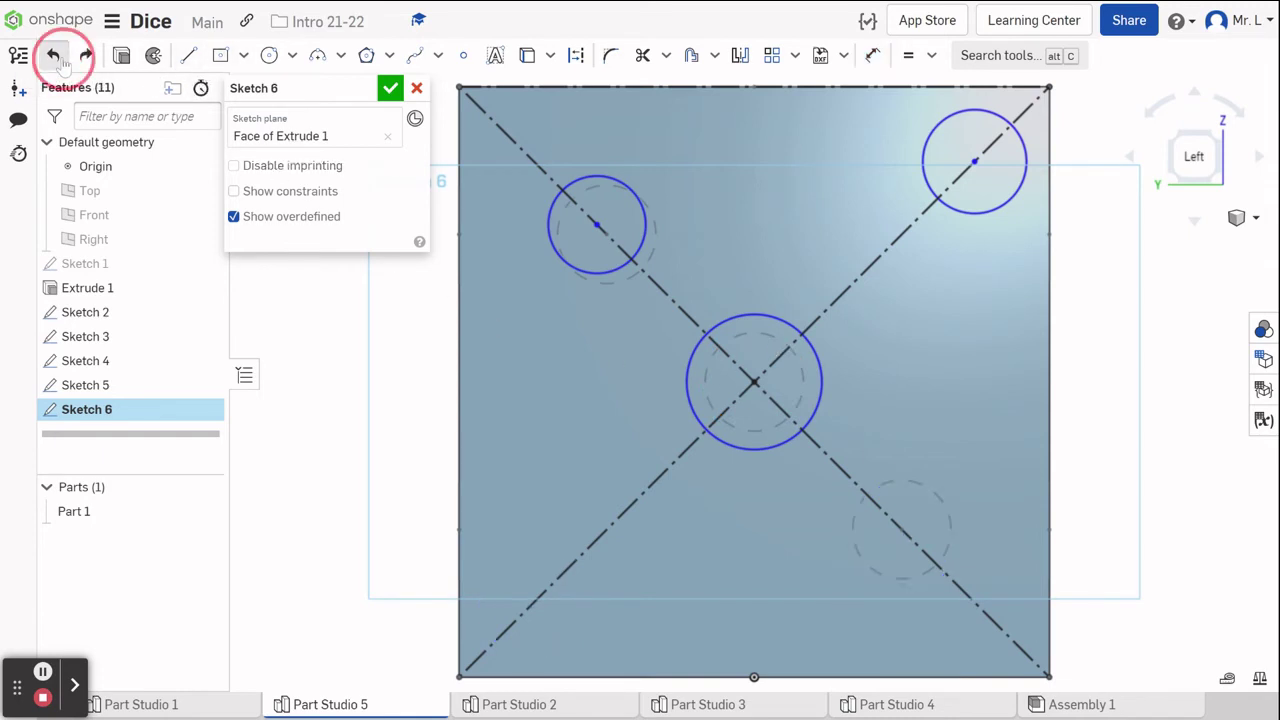
{"action": "left_click", "coordinate": [55, 60]}
{"action": "left_click", "coordinate": [55, 60]}
{"action": "left_click", "coordinate": [55, 60]}
{"action": "left_click", "coordinate": [55, 60]}
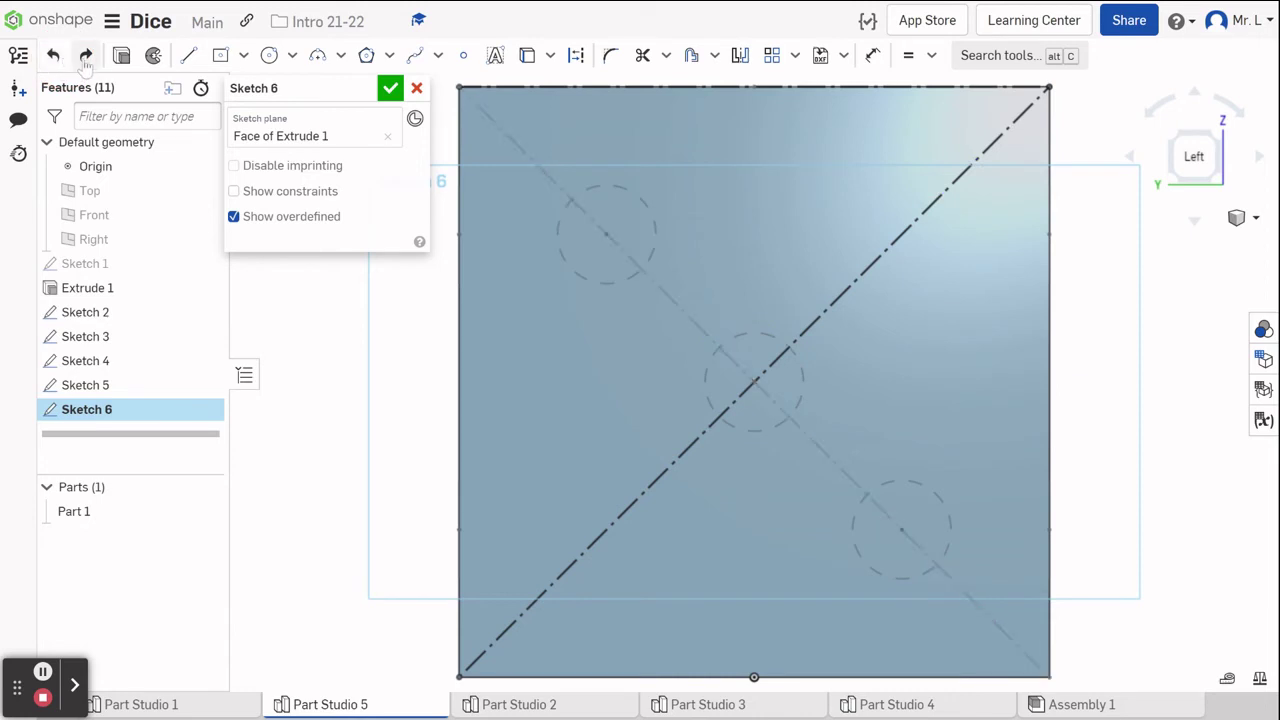
{"action": "left_click", "coordinate": [86, 57]}
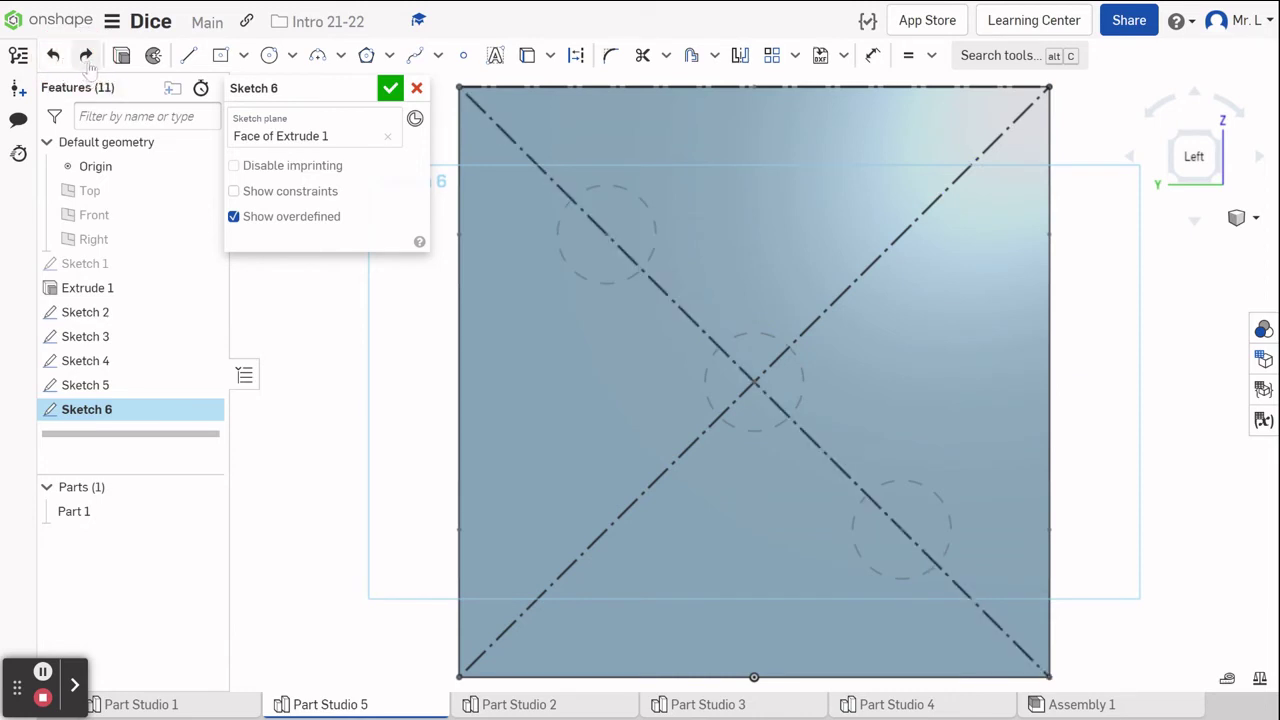
{"action": "left_click", "coordinate": [86, 57]}
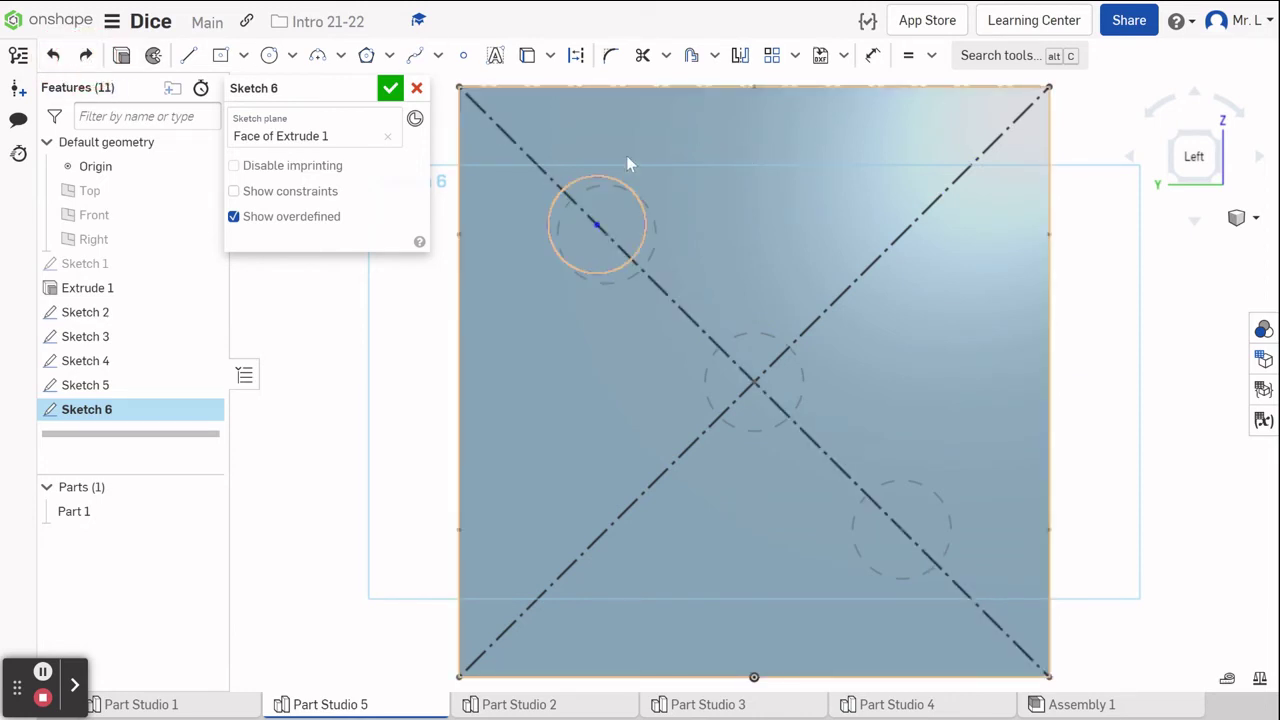
Draw a circle on the other diagonal near the upper-right corner, level with the upper-left circle, and undo the extra concentric circle.
{"action": "left_click", "coordinate": [269, 55]}
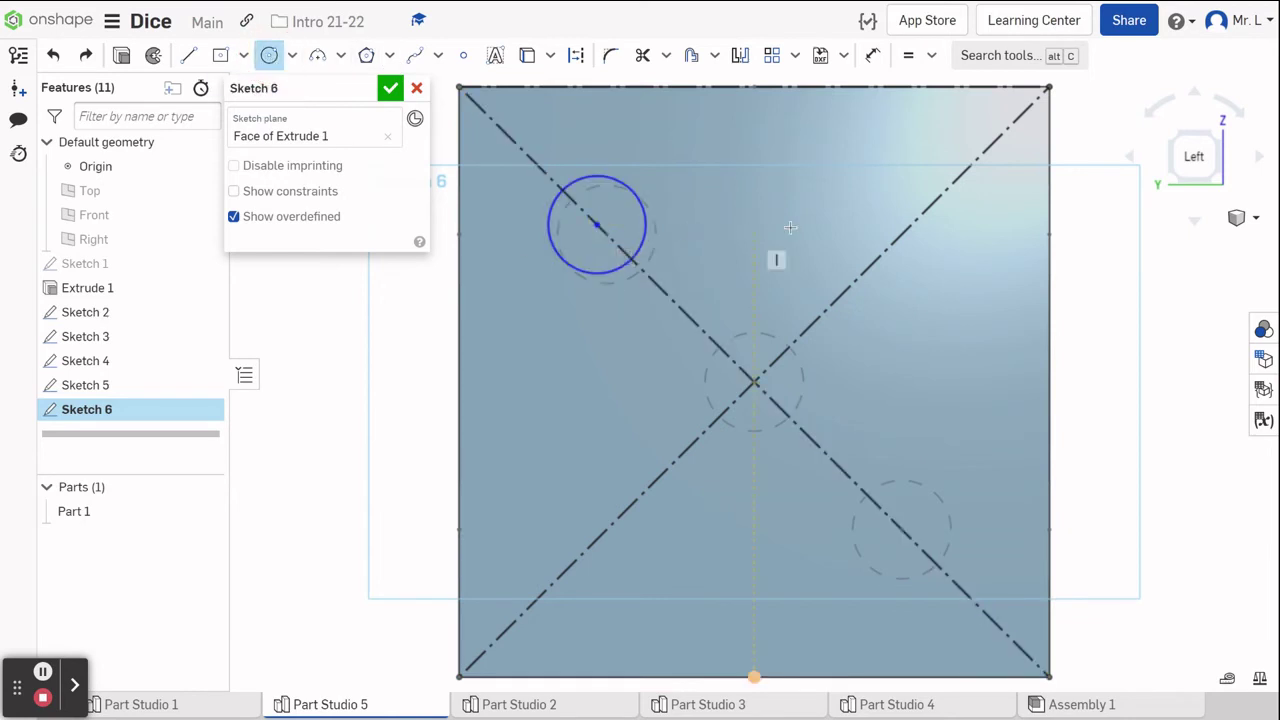
{"action": "left_click", "coordinate": [911, 225]}
{"action": "mouse_move", "coordinate": [923, 242]}
{"action": "left_mouse_down"}
{"action": "mouse_move", "coordinate": [938, 262]}
{"action": "mouse_move", "coordinate": [911, 225]}
{"action": "mouse_move", "coordinate": [911, 377]}
{"action": "mouse_move", "coordinate": [917, 366]}
{"action": "left_mouse_up"}
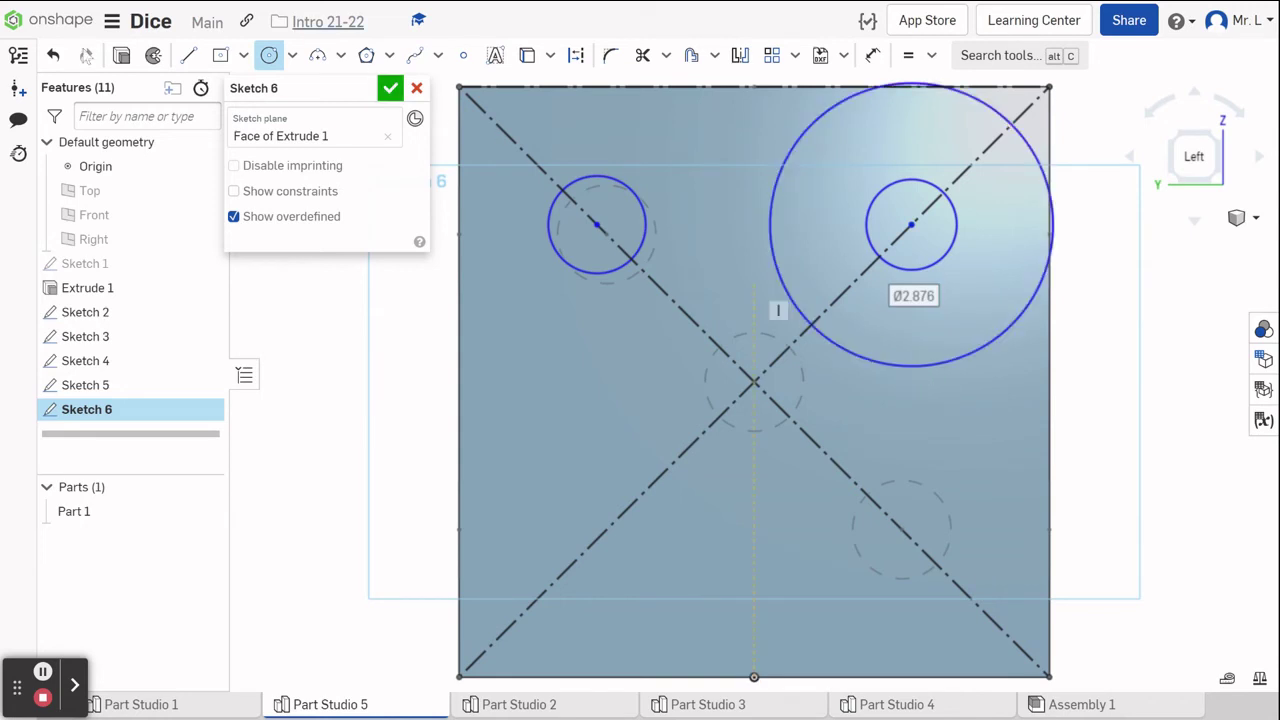
{"action": "key", "text": "Escape"}
{"action": "key", "text": "ctrl+z"}
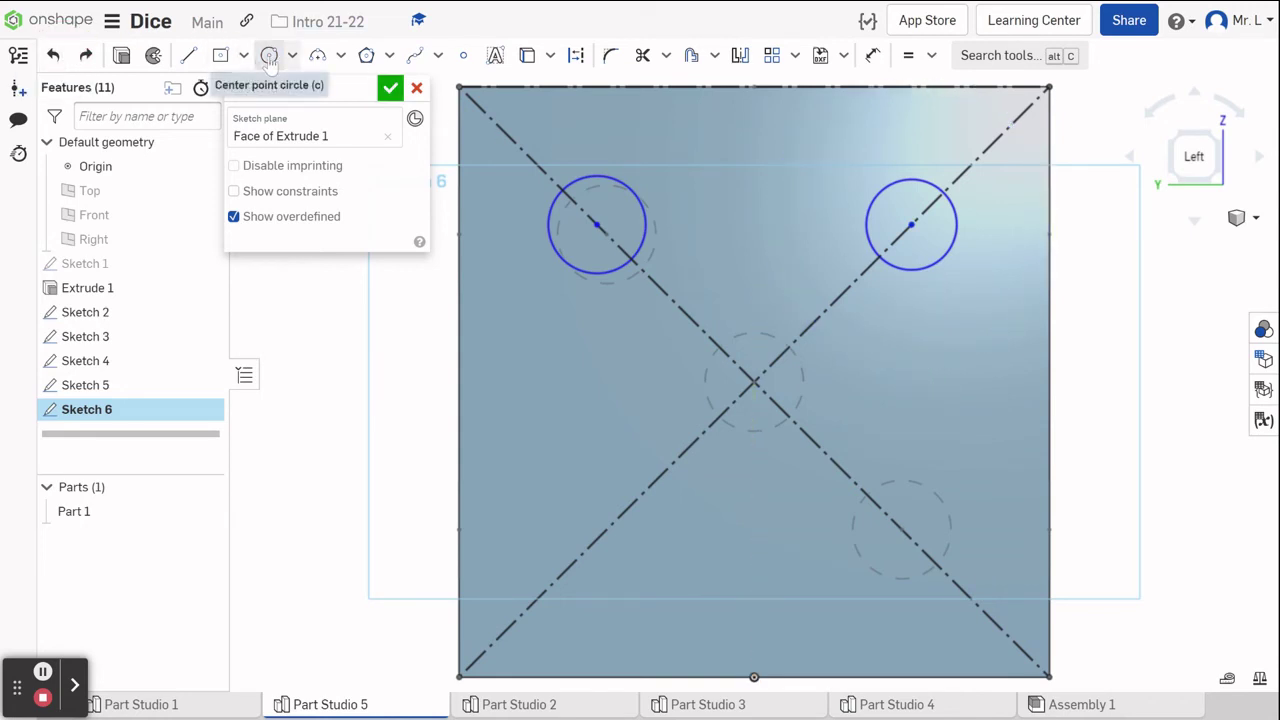
Draw circles on the diagonals: about 0.9 in lower right, about 0.79 in lower left, and about 1.2 in at the face center.
{"action": "left_click", "coordinate": [269, 55]}
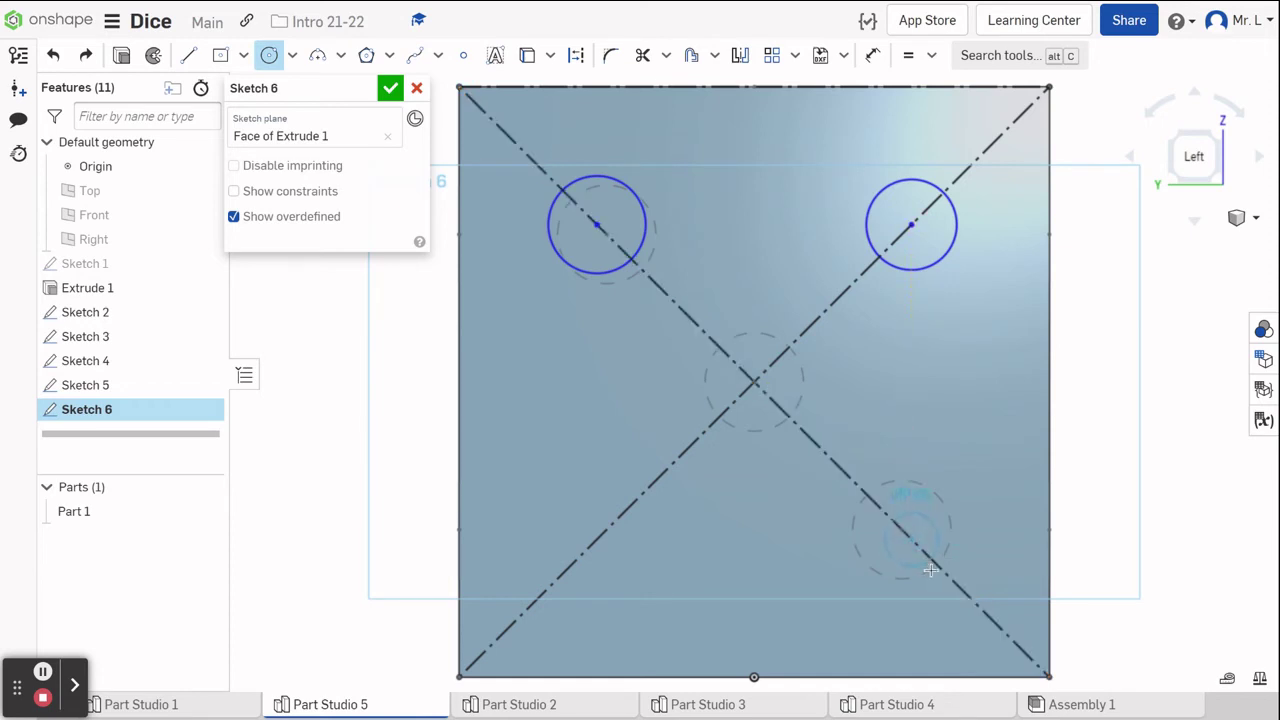
{"action": "left_click", "coordinate": [908, 537]}
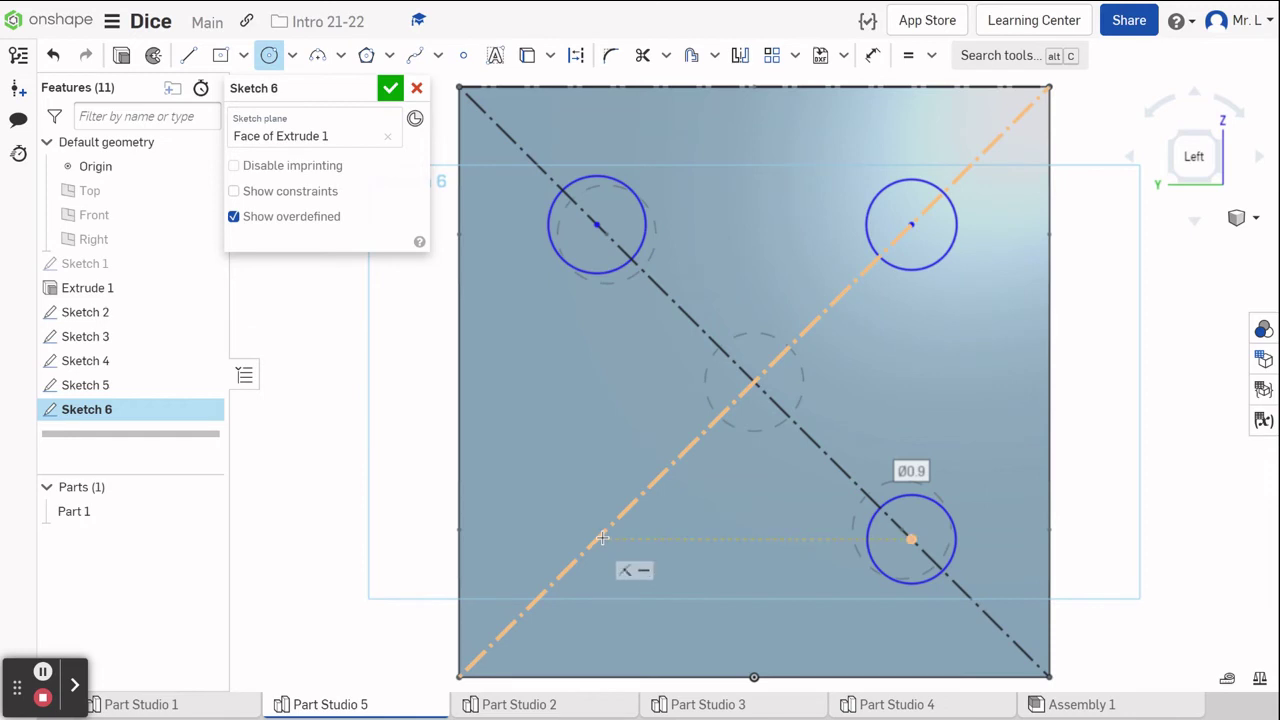
{"action": "left_click_drag", "start_coordinate": [602, 538], "coordinate": [558, 536]}
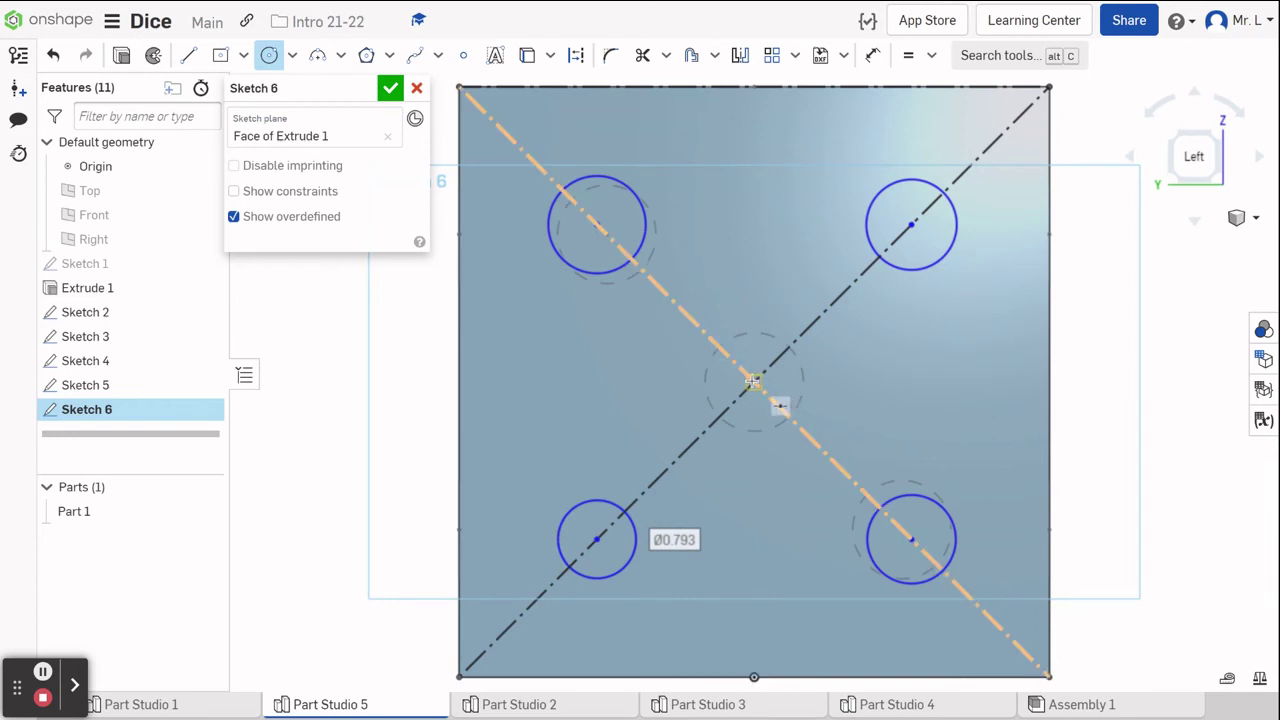
{"action": "left_click_drag", "start_coordinate": [752, 381], "coordinate": [786, 433]}
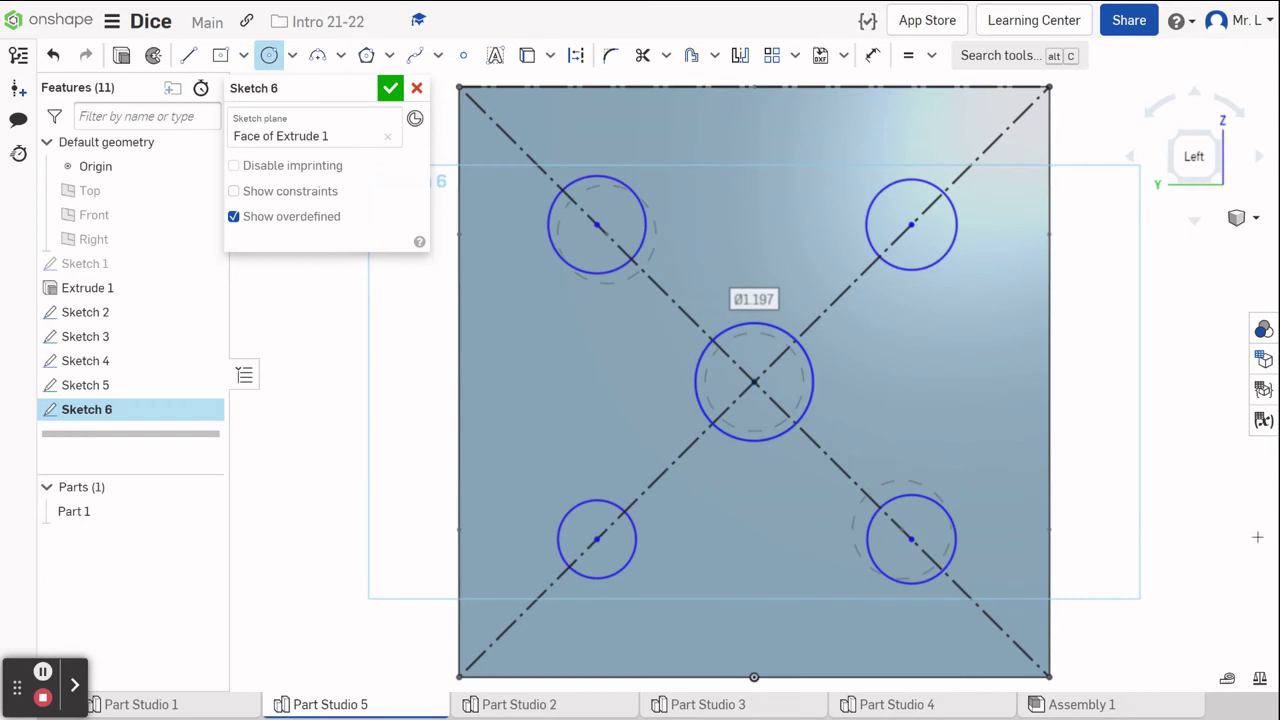
Apply Equal constraints so all five circles on the left face share the upper-left circle's diameter.
{"action": "key", "text": "e"}
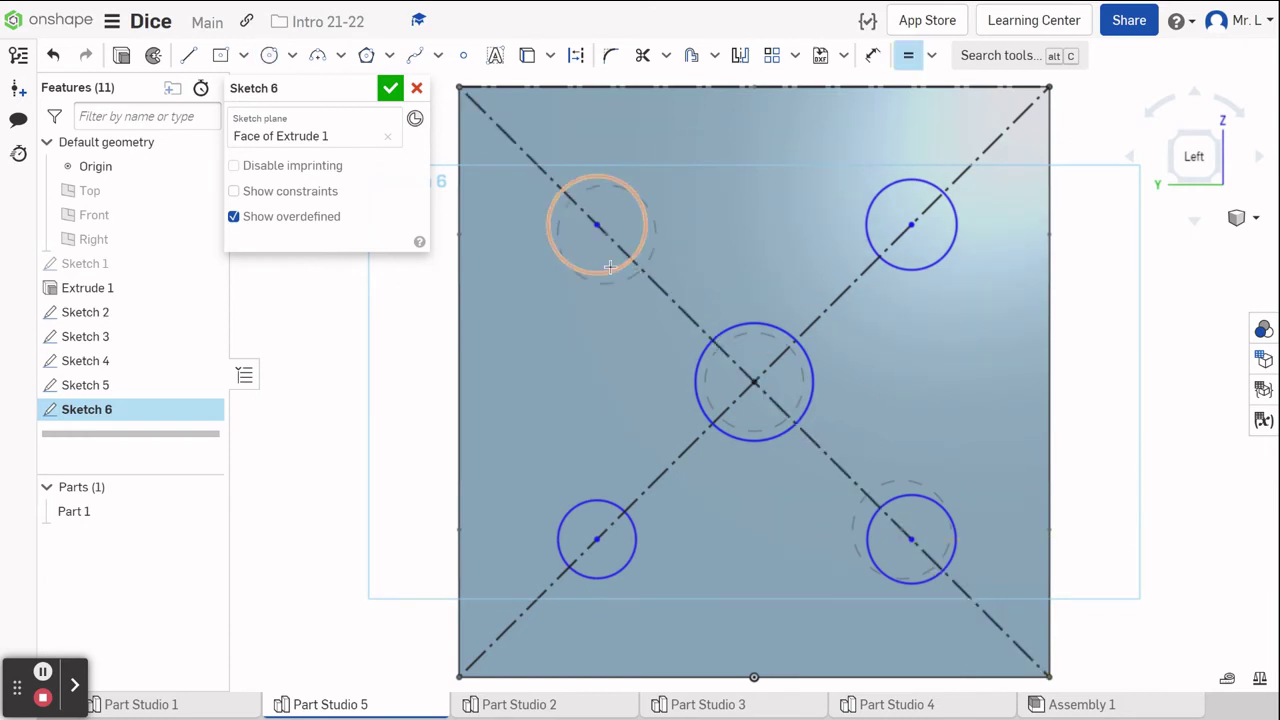
{"action": "left_click", "coordinate": [645, 240]}
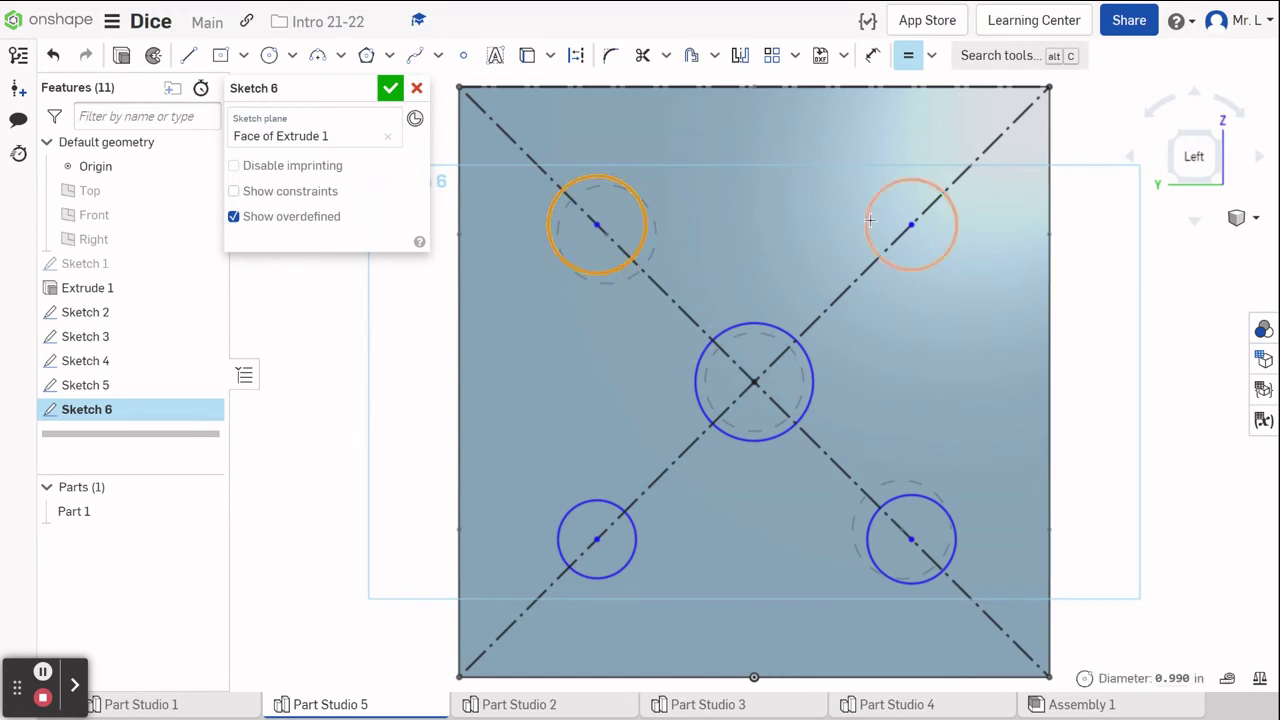
{"action": "left_click", "coordinate": [867, 222]}
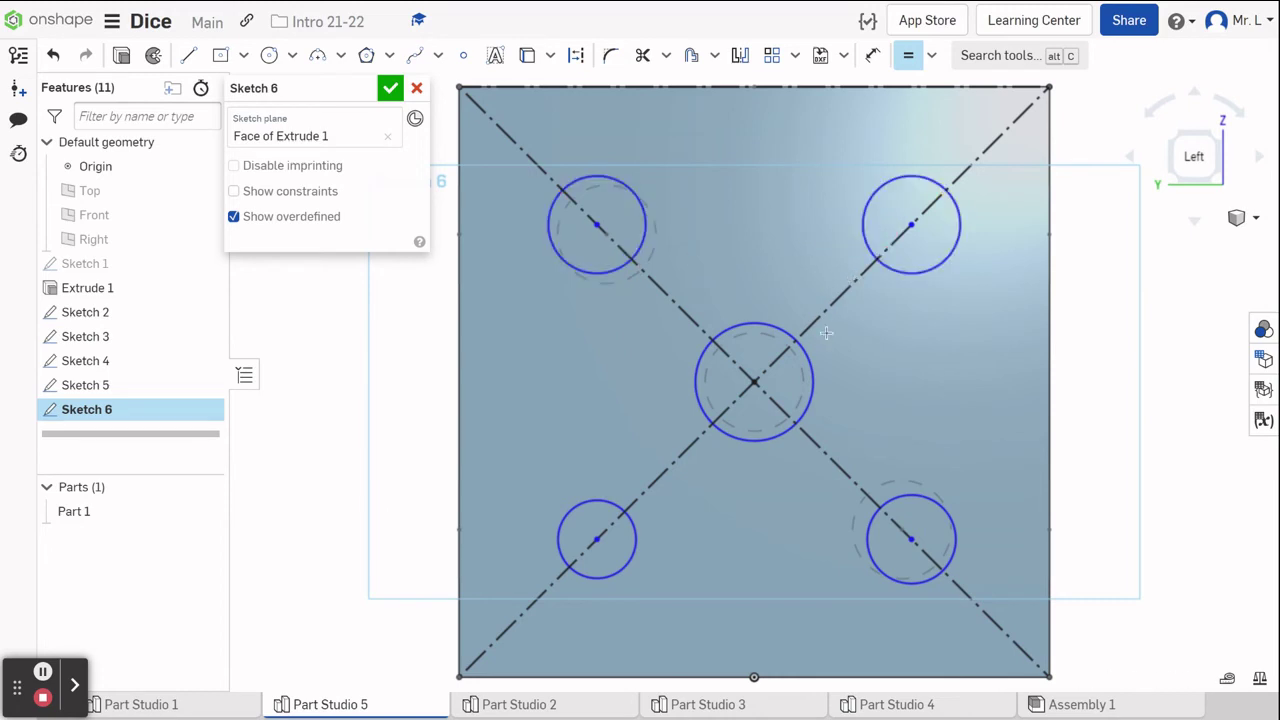
{"action": "left_click", "coordinate": [885, 262]}
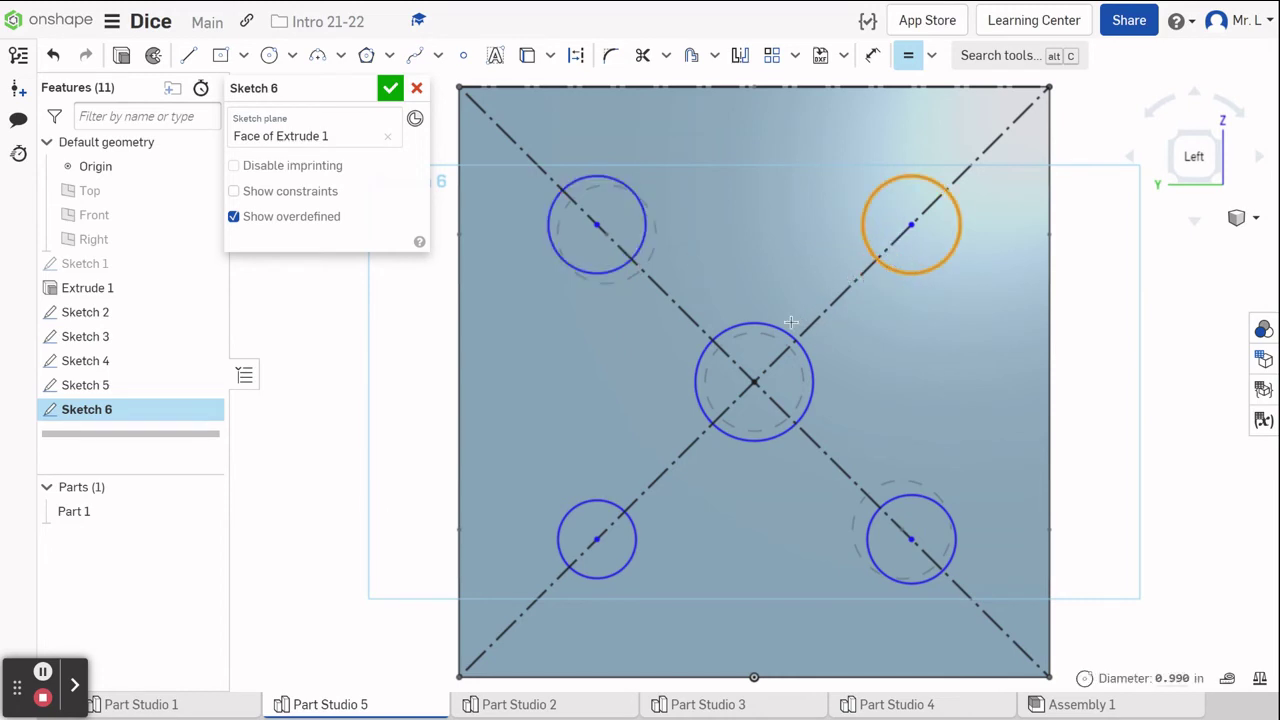
{"action": "left_click", "coordinate": [780, 327]}
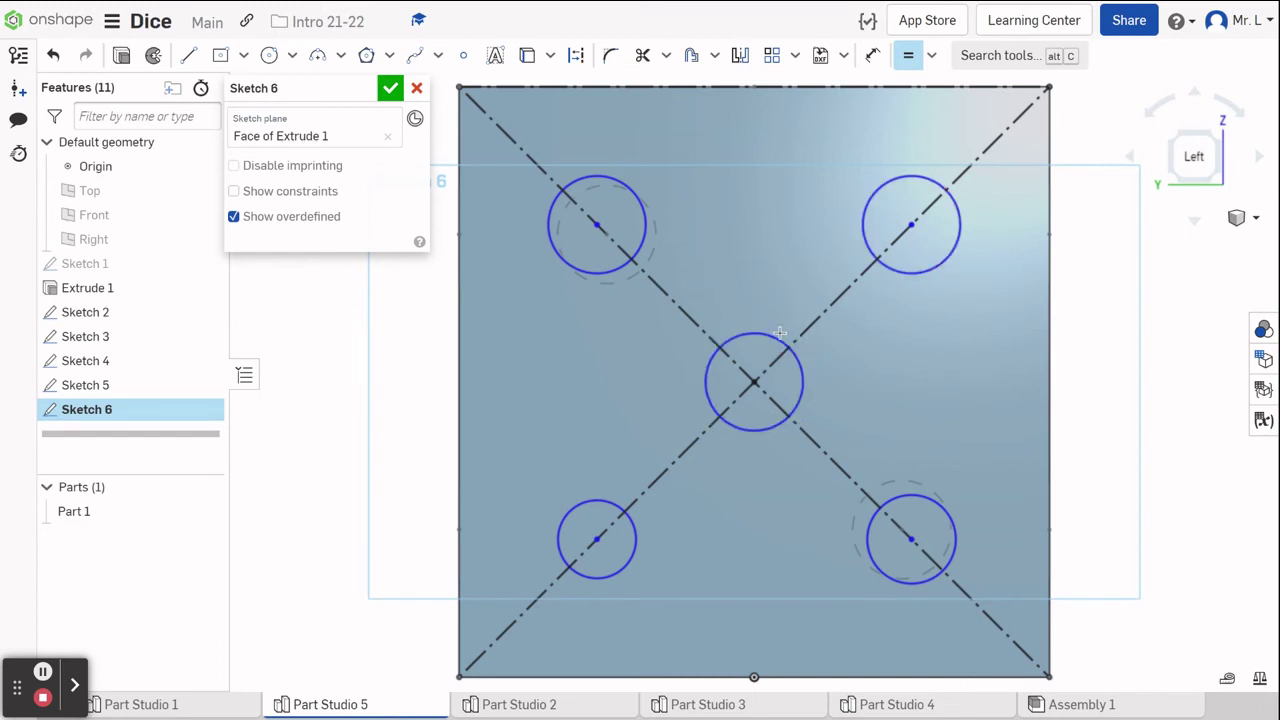
{"action": "left_click", "coordinate": [776, 338]}
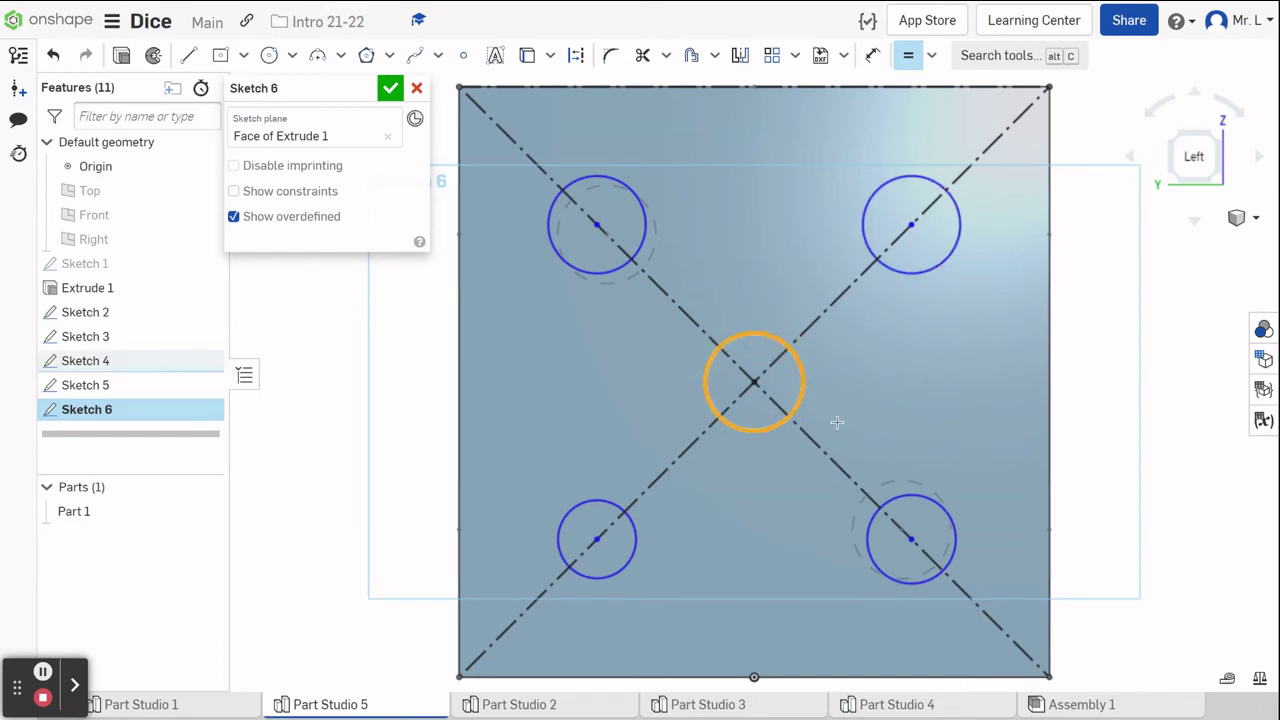
{"action": "left_click", "coordinate": [911, 496]}
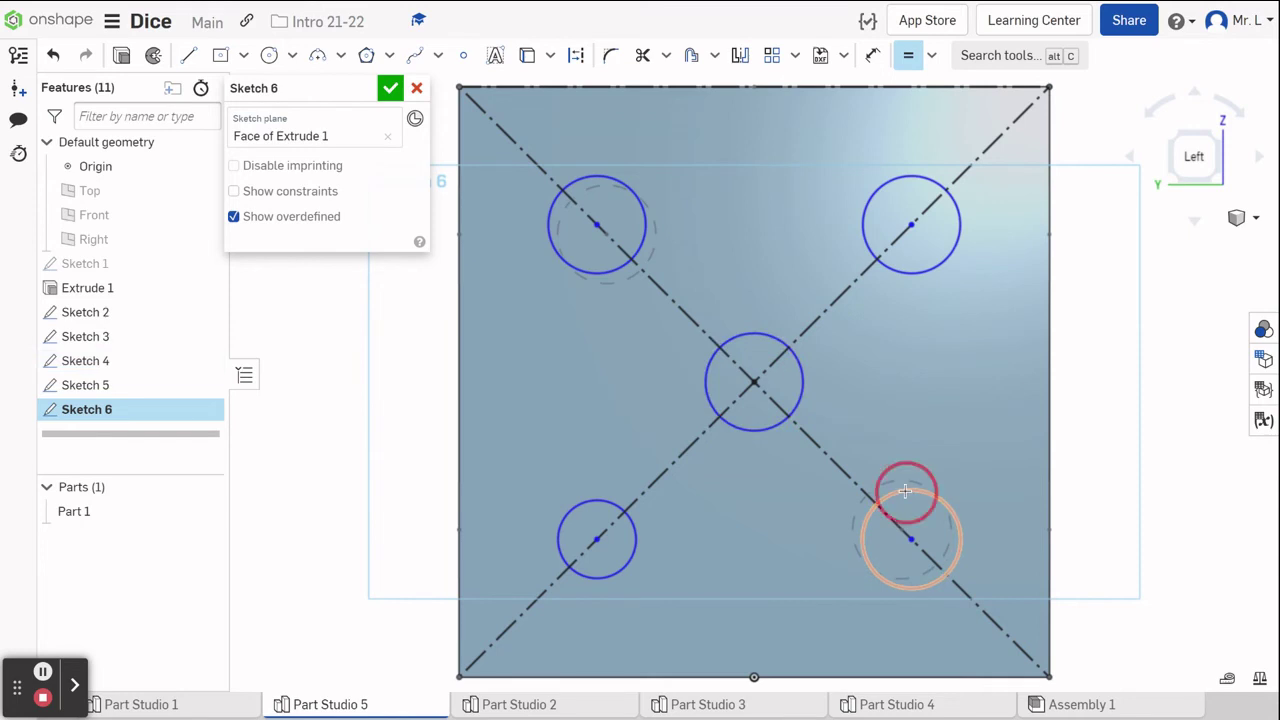
{"action": "left_click", "coordinate": [885, 490]}
{"action": "left_click", "coordinate": [567, 511]}
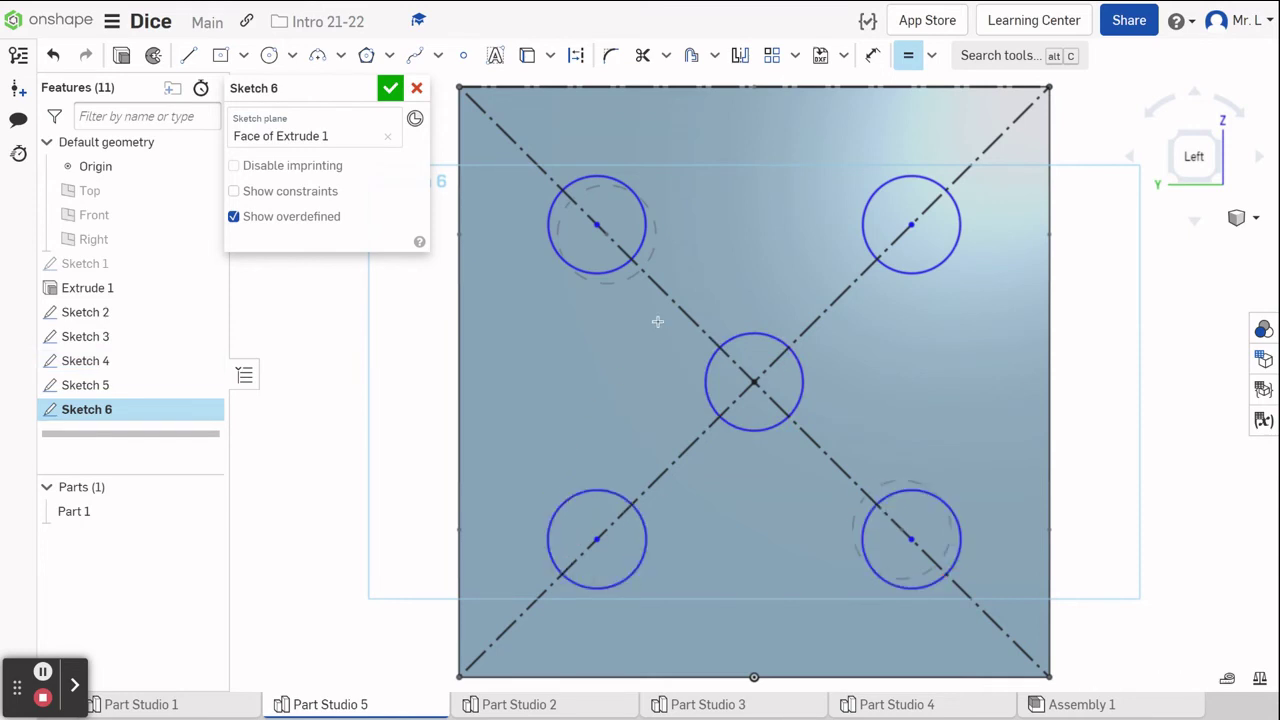
Dimension the upper-left circle on the left face with a diameter of 1 in.
{"action": "key", "text": "d"}
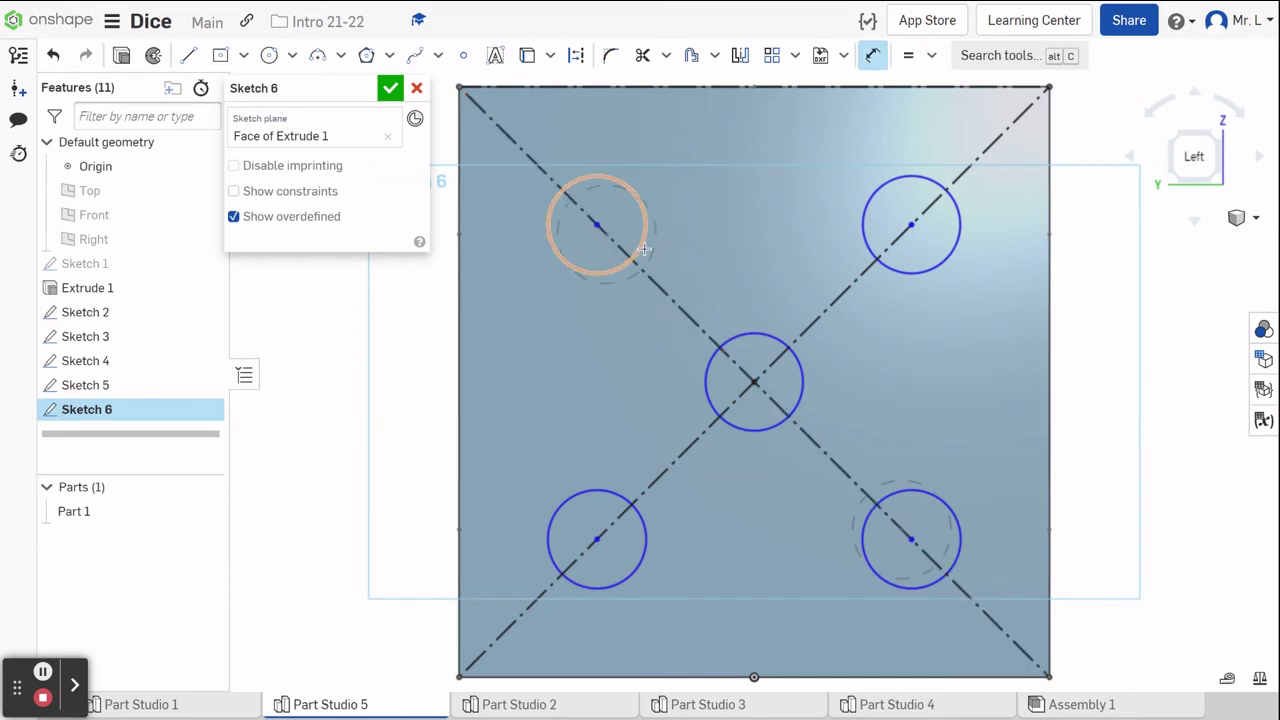
{"action": "left_click", "coordinate": [643, 250]}
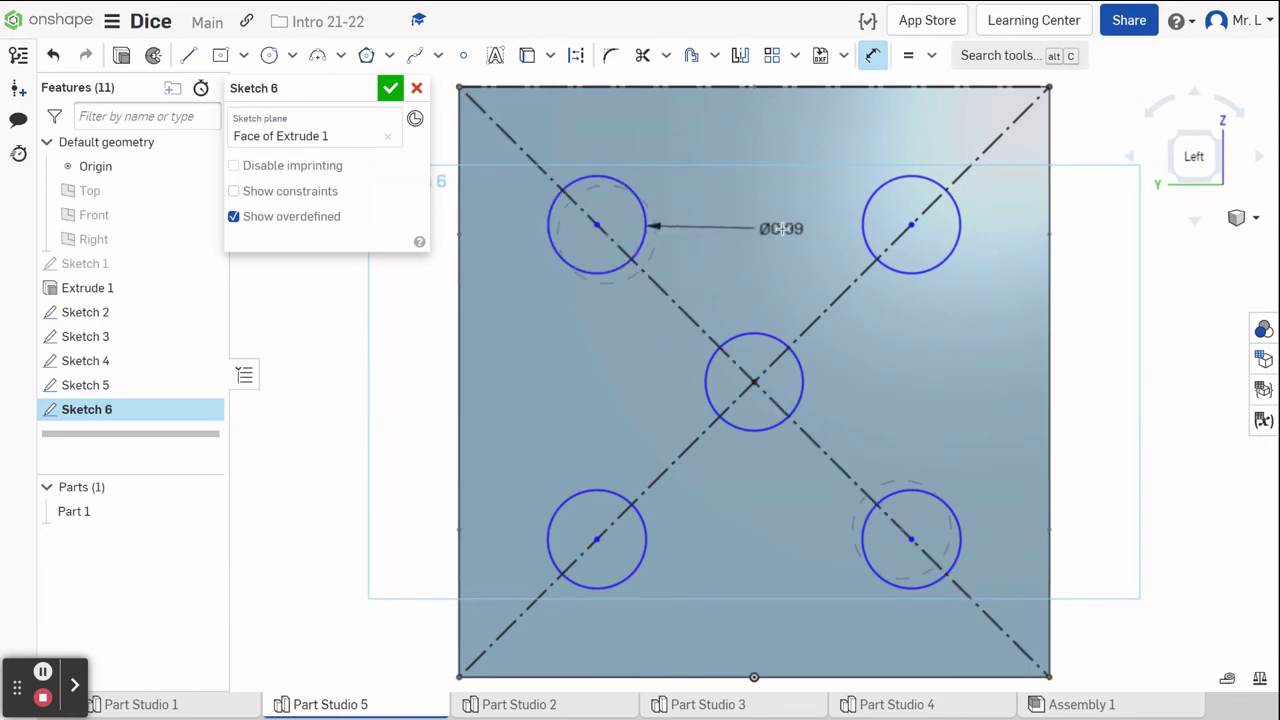
{"action": "left_click", "coordinate": [782, 228]}
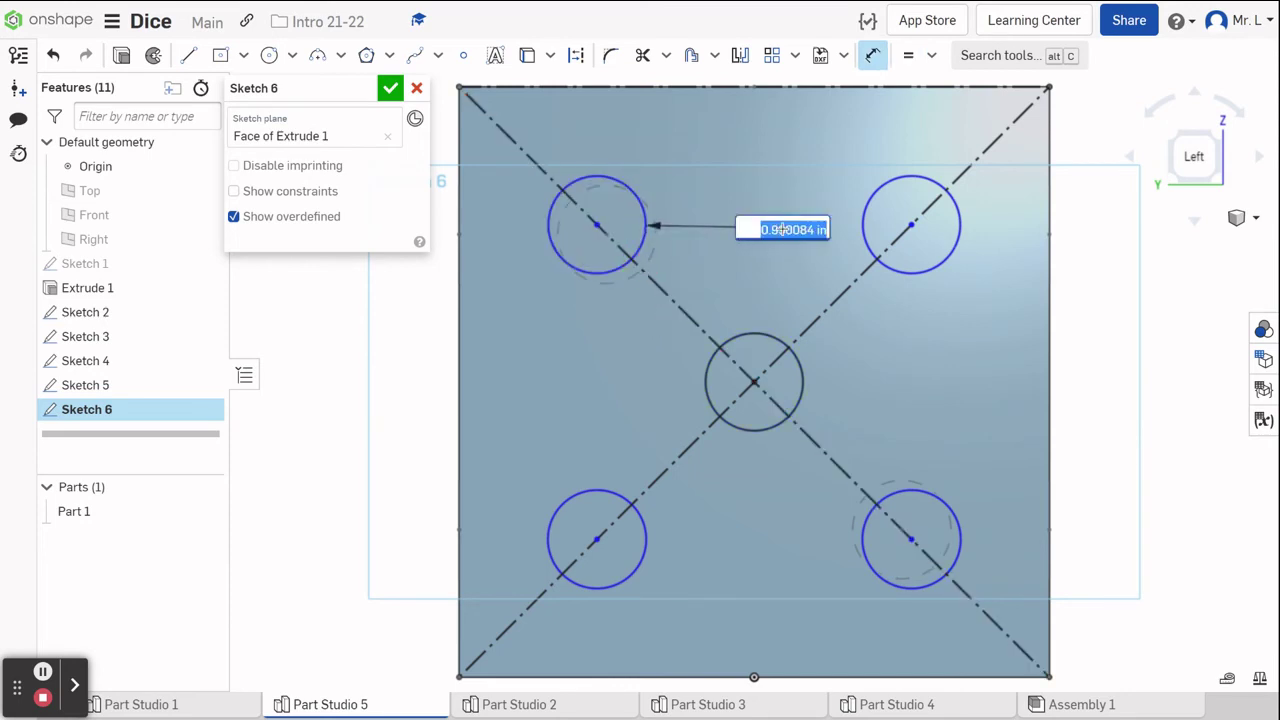
{"action": "type", "text": "1"}
{"action": "key", "text": "Return"}
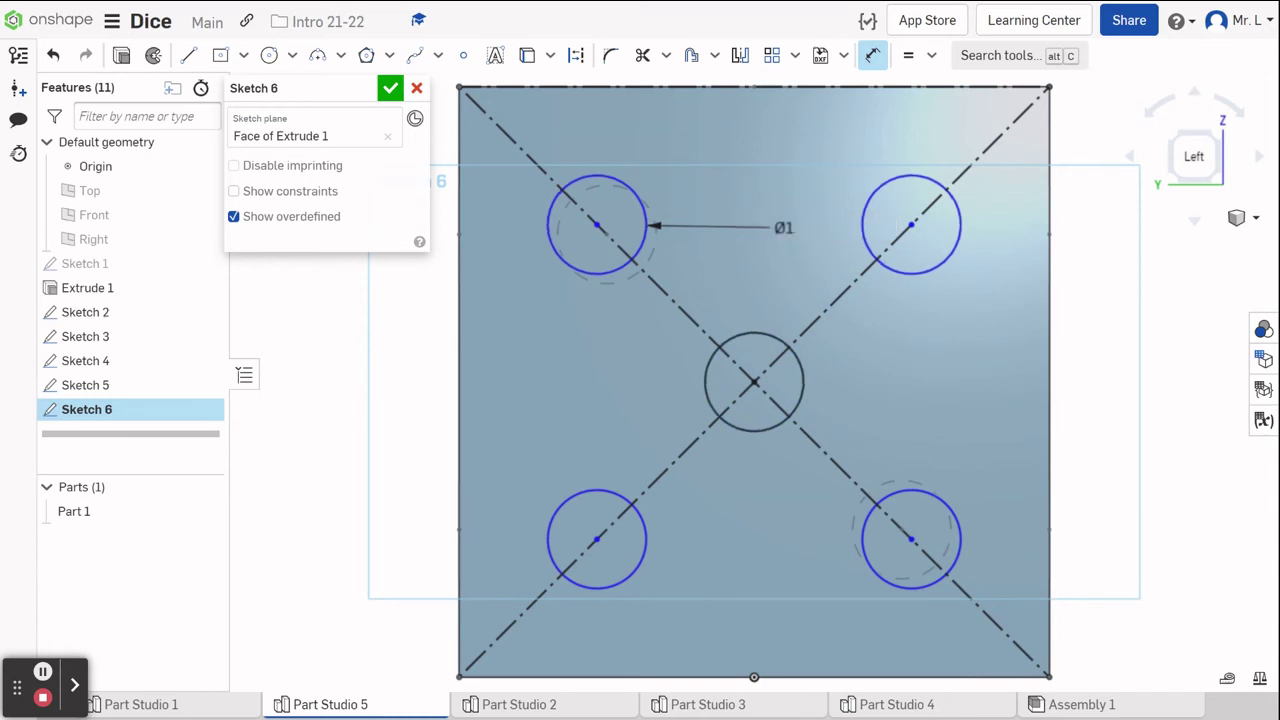
Dimension the upper-left circle's center 1.5 in from the left face's top edge and finish the sketch.
{"action": "left_click", "coordinate": [596, 223]}
{"action": "left_click", "coordinate": [597, 87]}
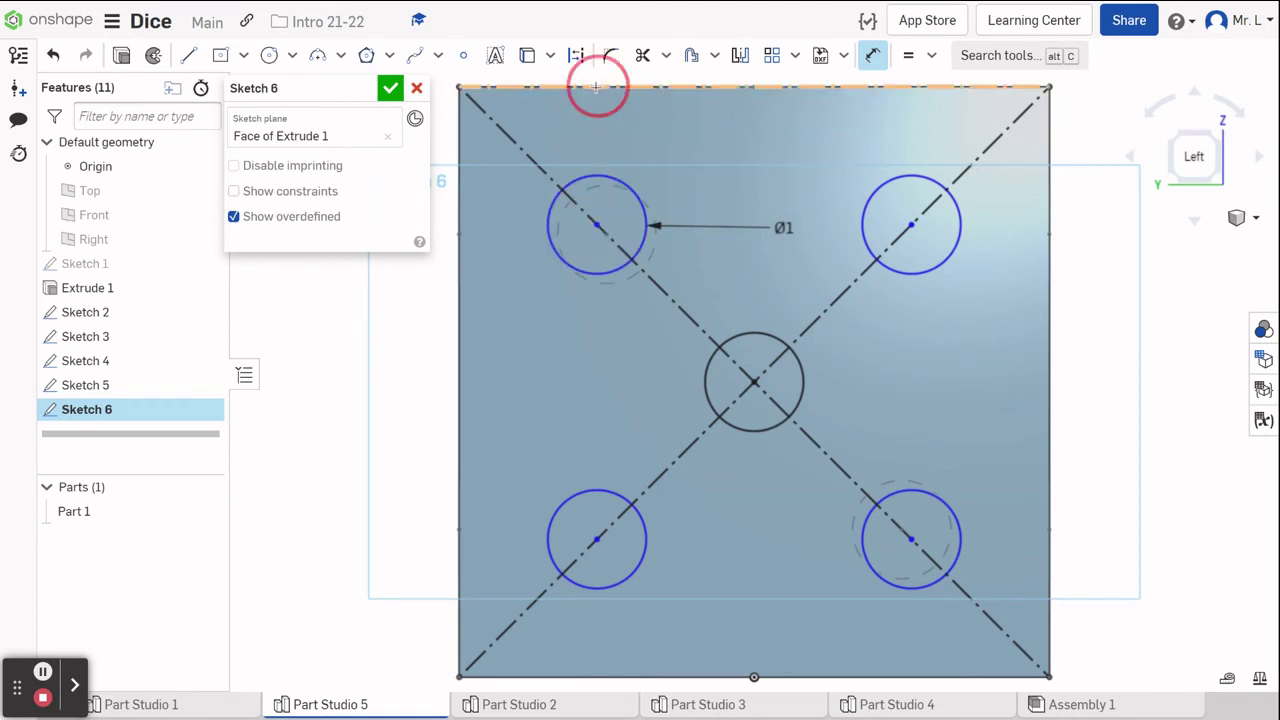
{"action": "left_click", "coordinate": [646, 128]}
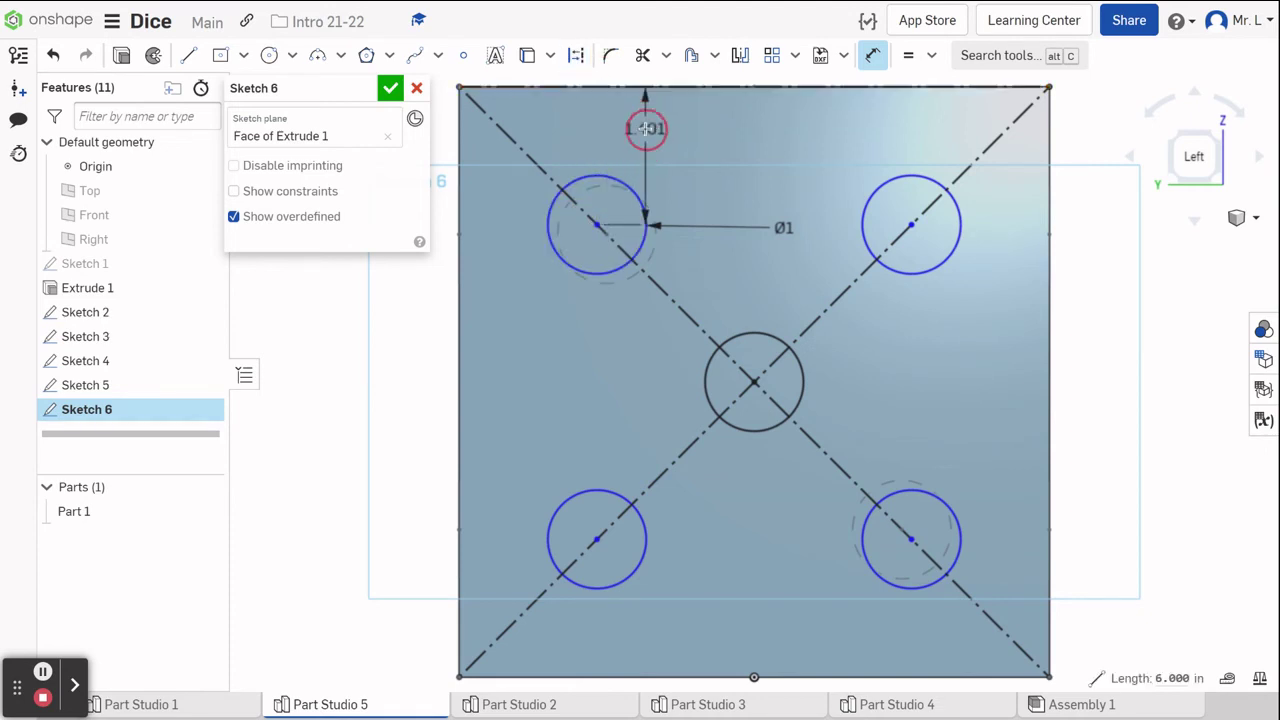
{"action": "type", "text": "1.5"}
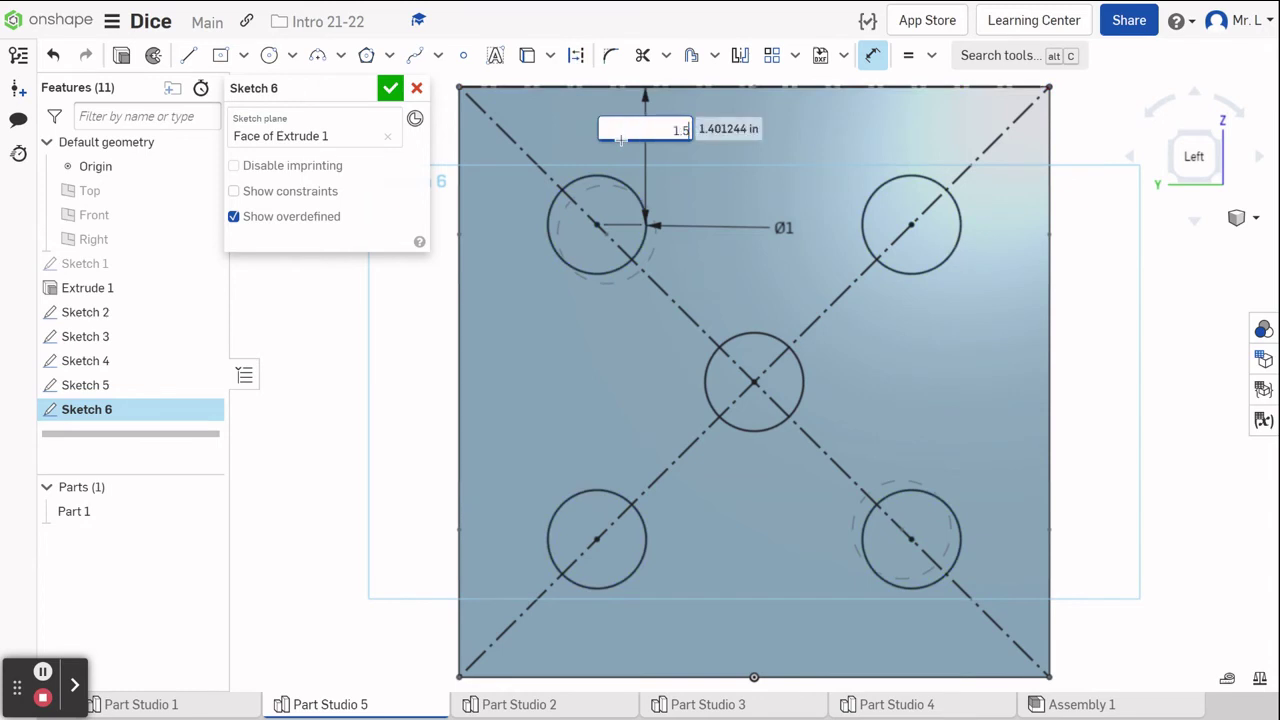
{"action": "key", "text": "Escape"}
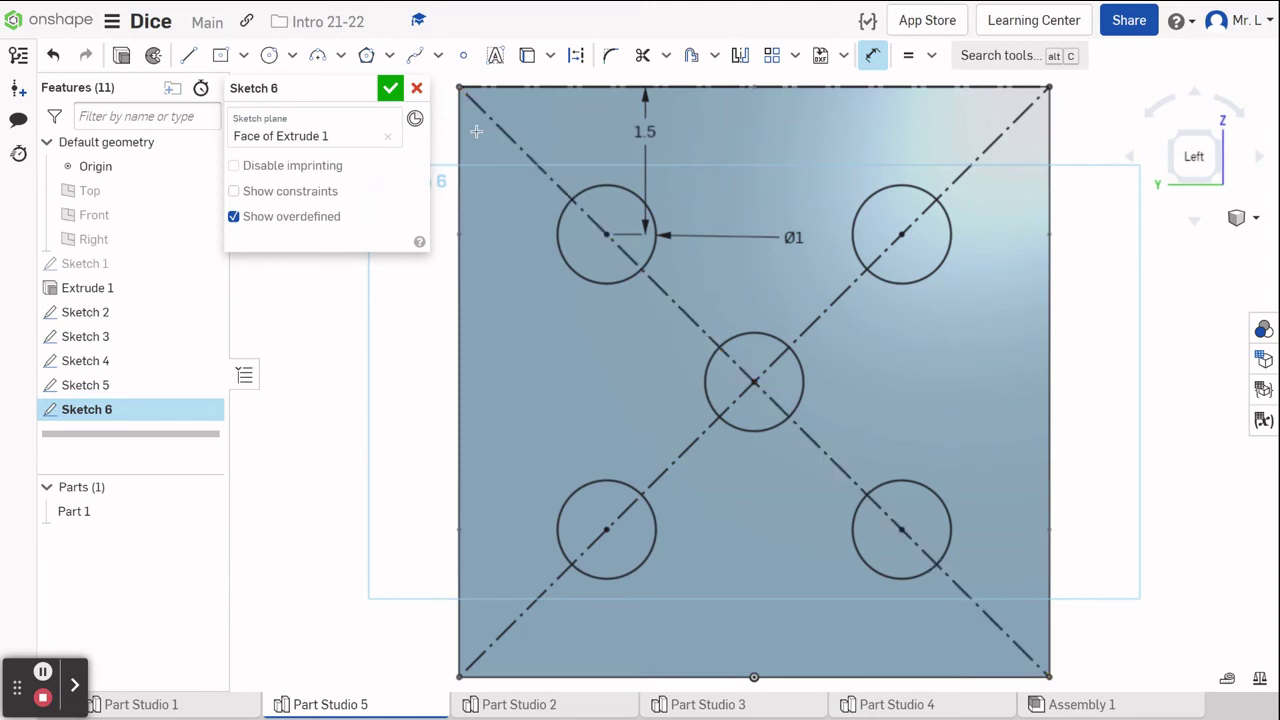
{"action": "left_click", "coordinate": [389, 89]}
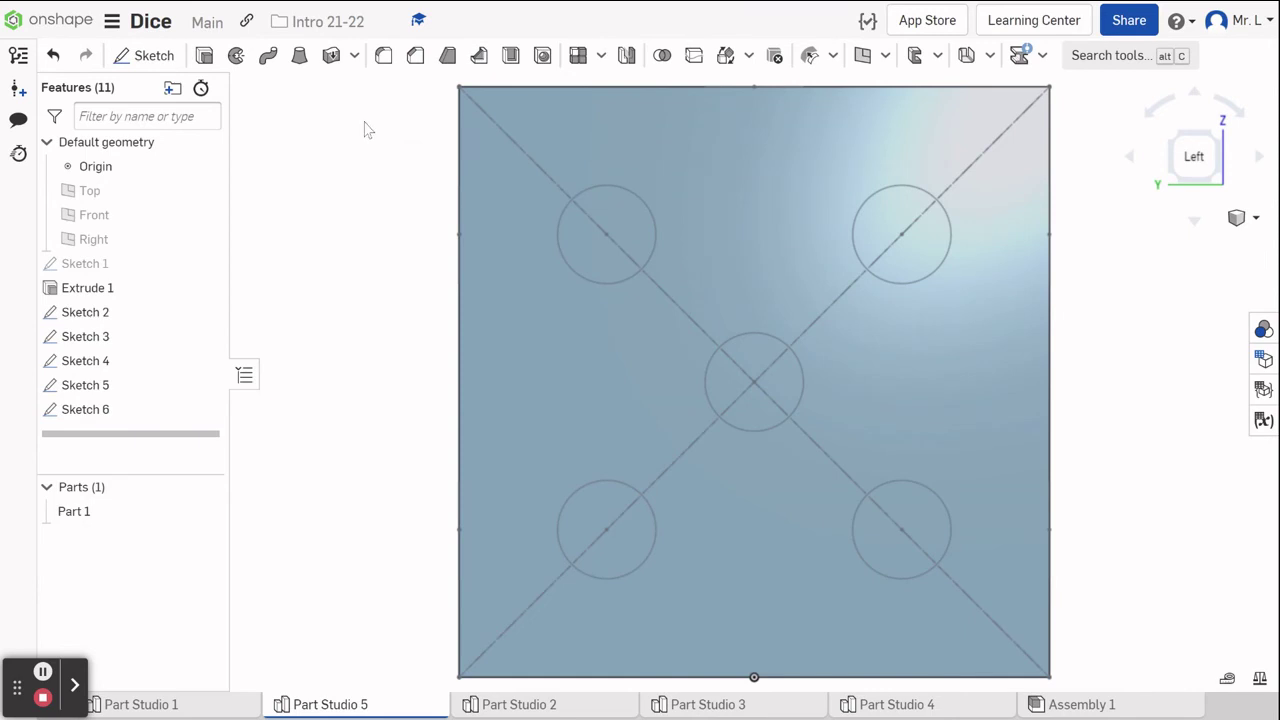
Start a new sketch on the cube's bottom face.
{"action": "left_click", "coordinate": [1175, 183]}
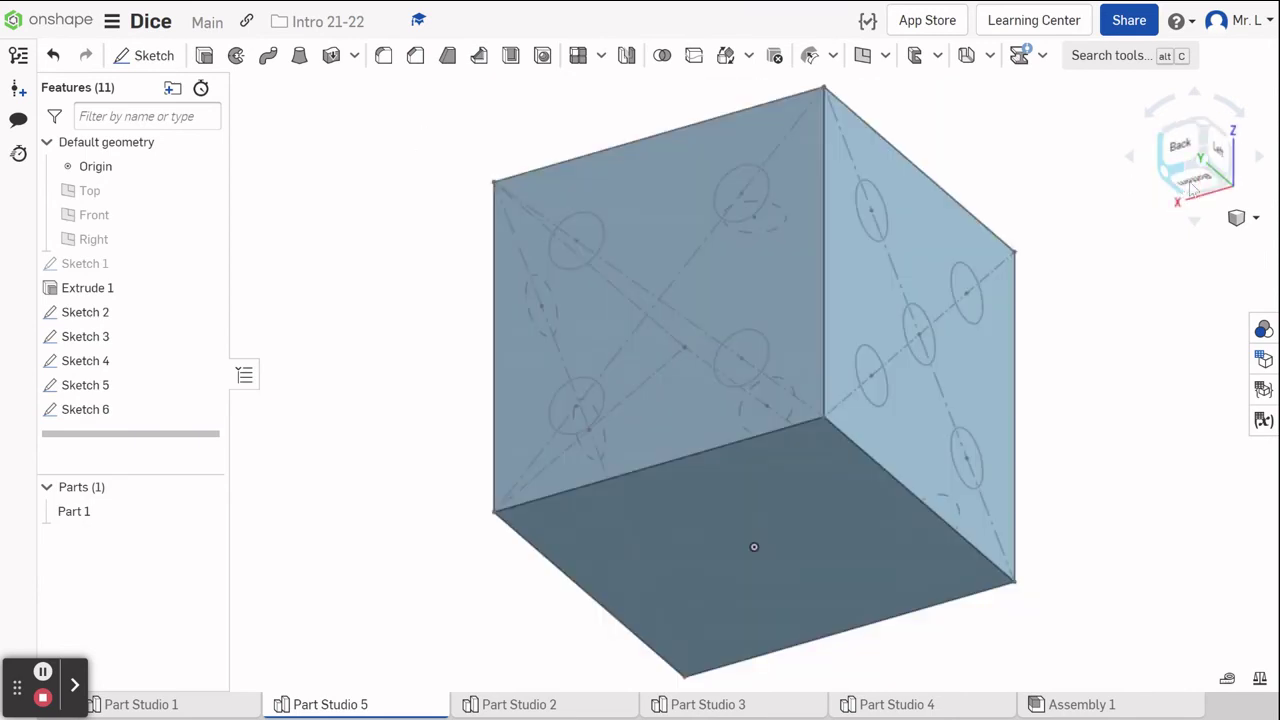
{"action": "left_click", "coordinate": [1190, 185]}
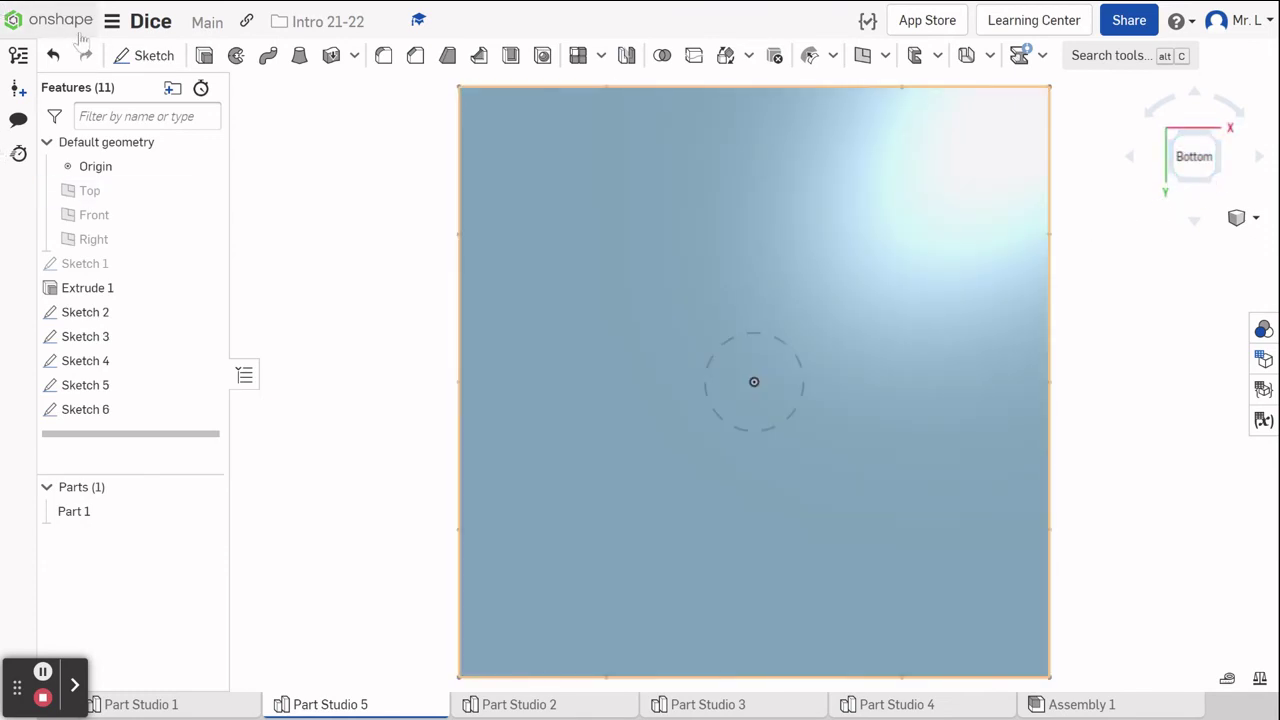
{"action": "left_click", "coordinate": [134, 60]}
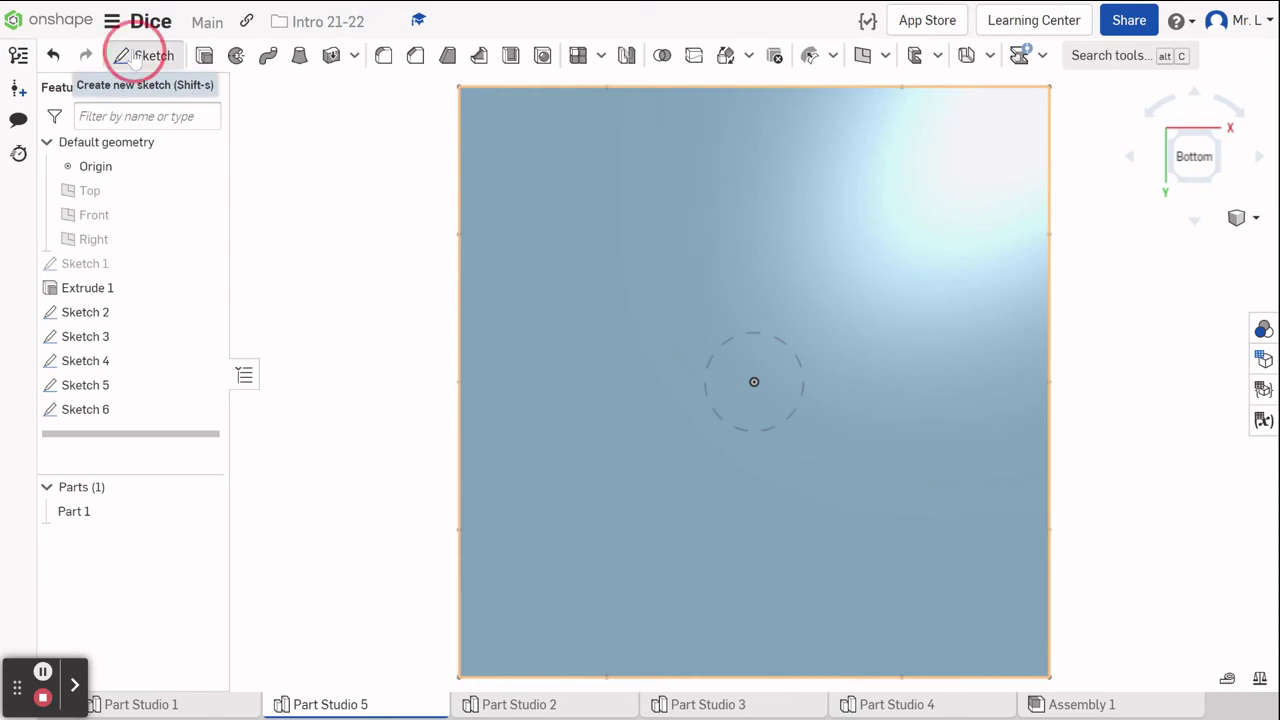
{"action": "left_click", "coordinate": [529, 227]}
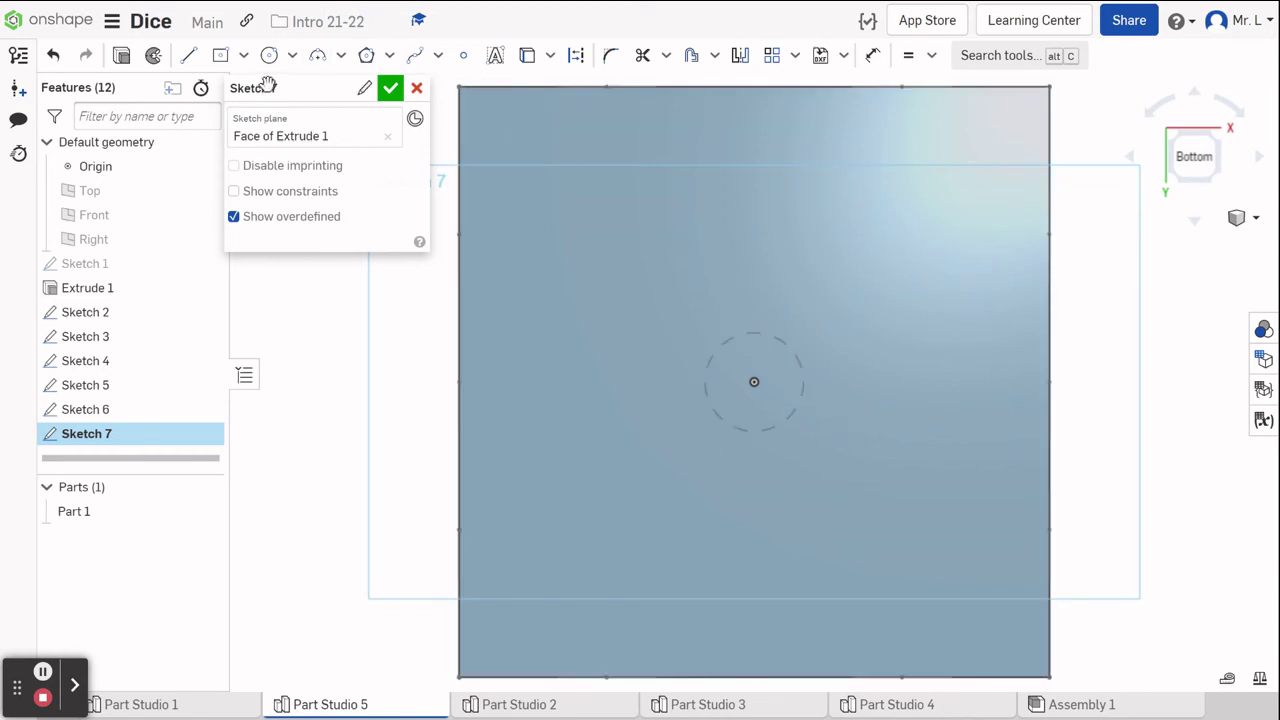
Draw two diagonal construction lines joining the opposite corners of the bottom face.
{"action": "left_click", "coordinate": [188, 55]}
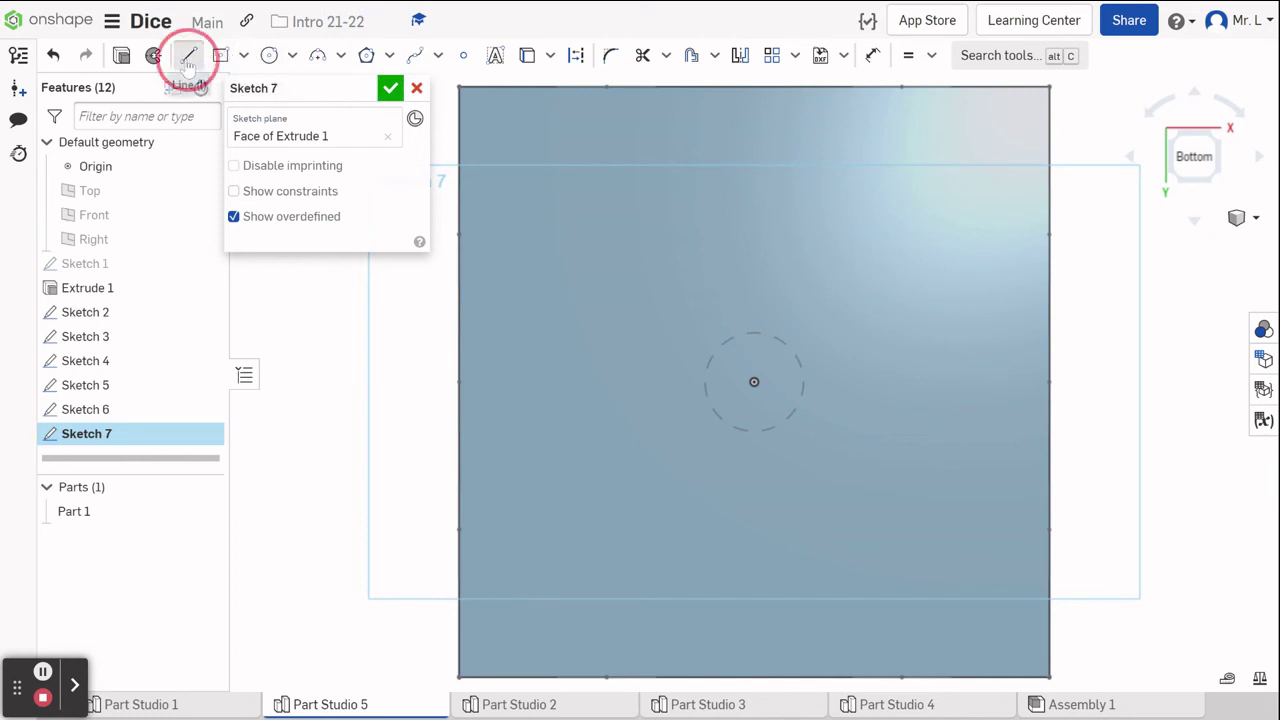
{"action": "left_click", "coordinate": [576, 55]}
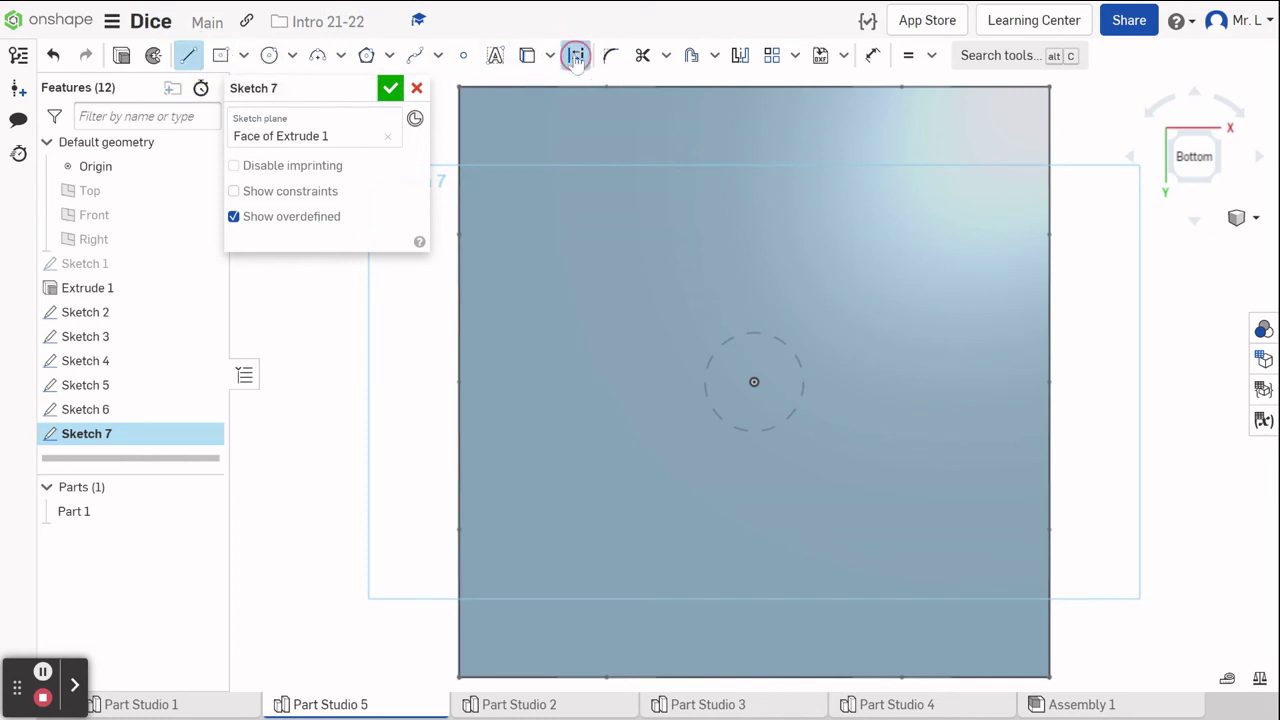
{"action": "left_click", "coordinate": [459, 677]}
{"action": "left_click", "coordinate": [654, 490]}
{"action": "left_click", "coordinate": [960, 27]}
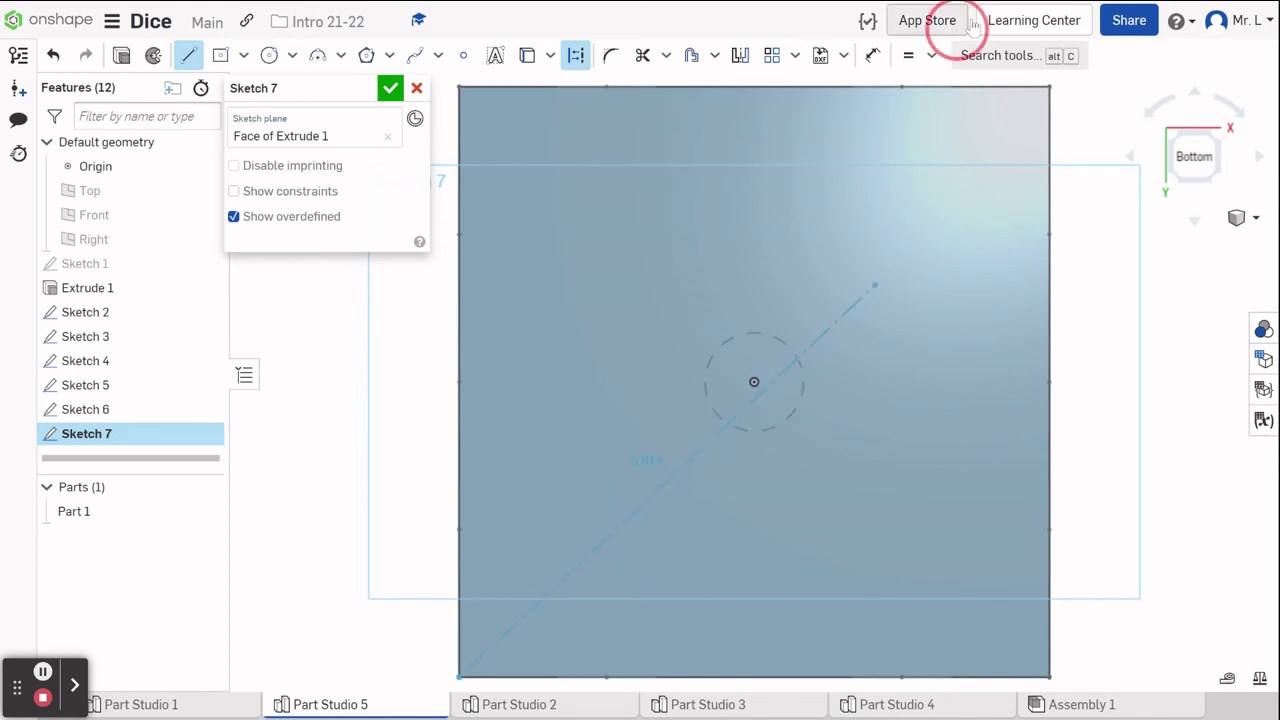
{"action": "left_click", "coordinate": [1049, 88]}
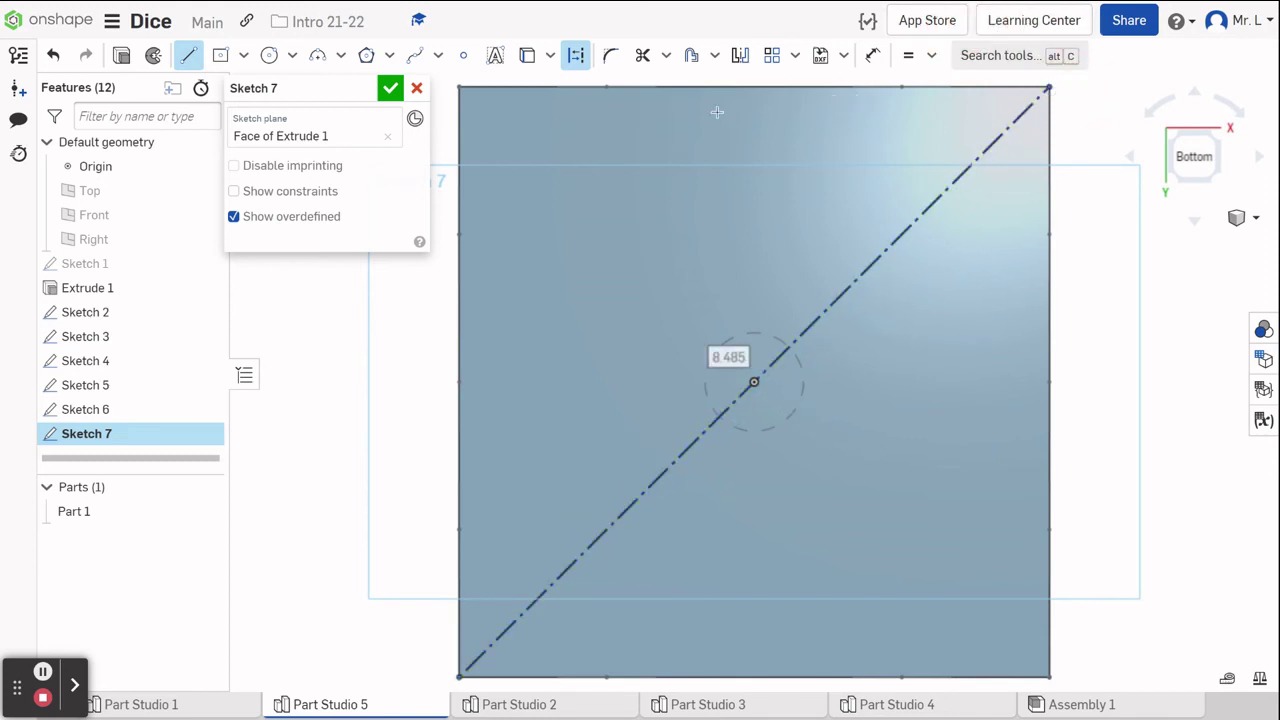
{"action": "left_click", "coordinate": [458, 88]}
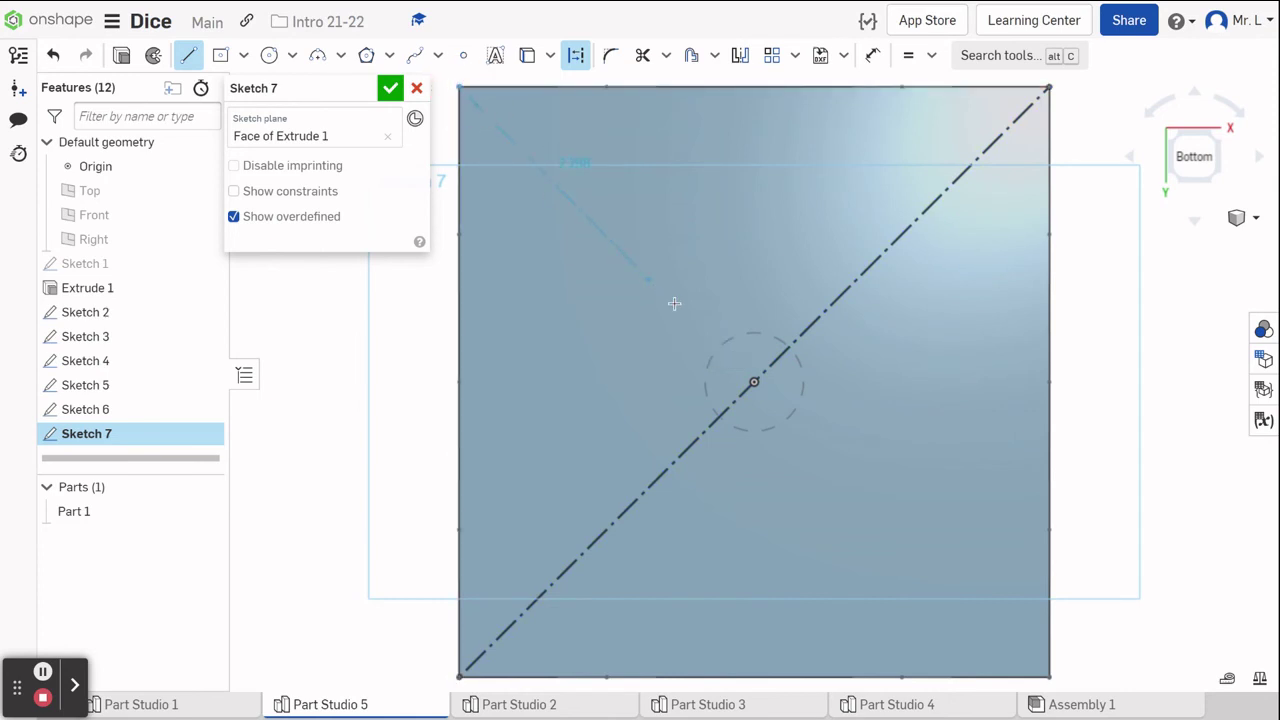
{"action": "left_click", "coordinate": [1049, 675]}
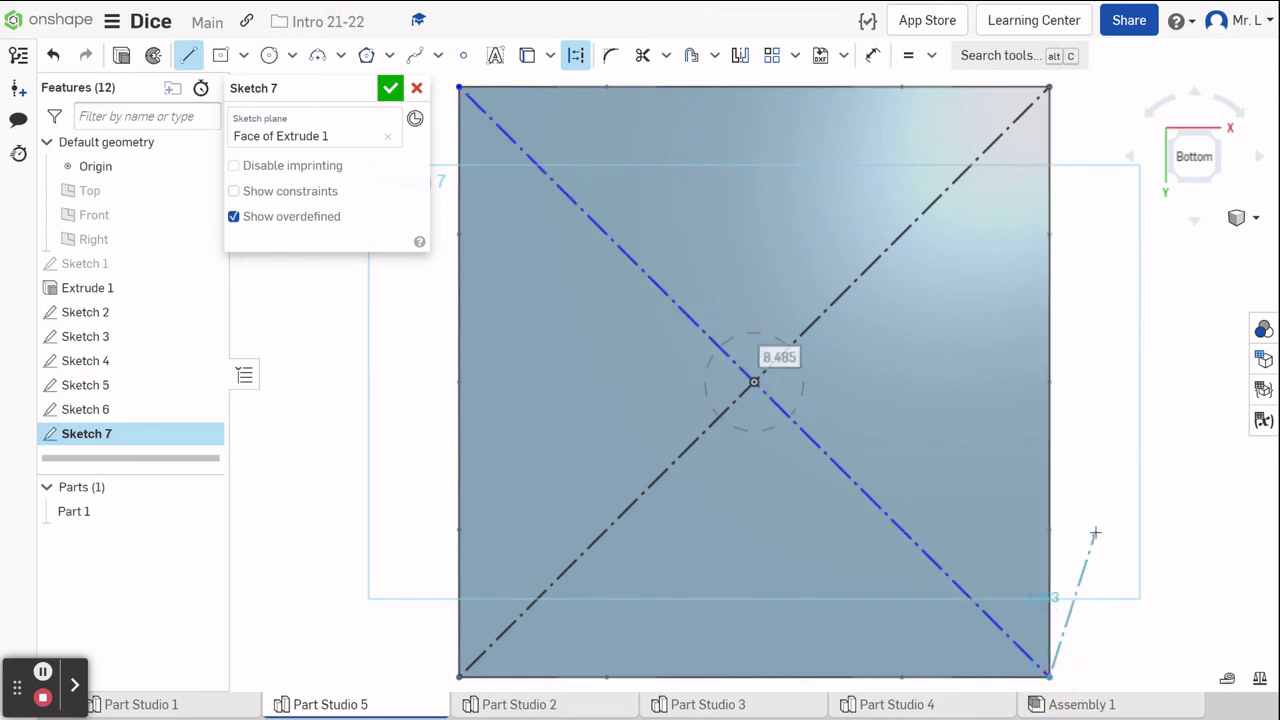
{"action": "right_click", "coordinate": [1129, 447]}
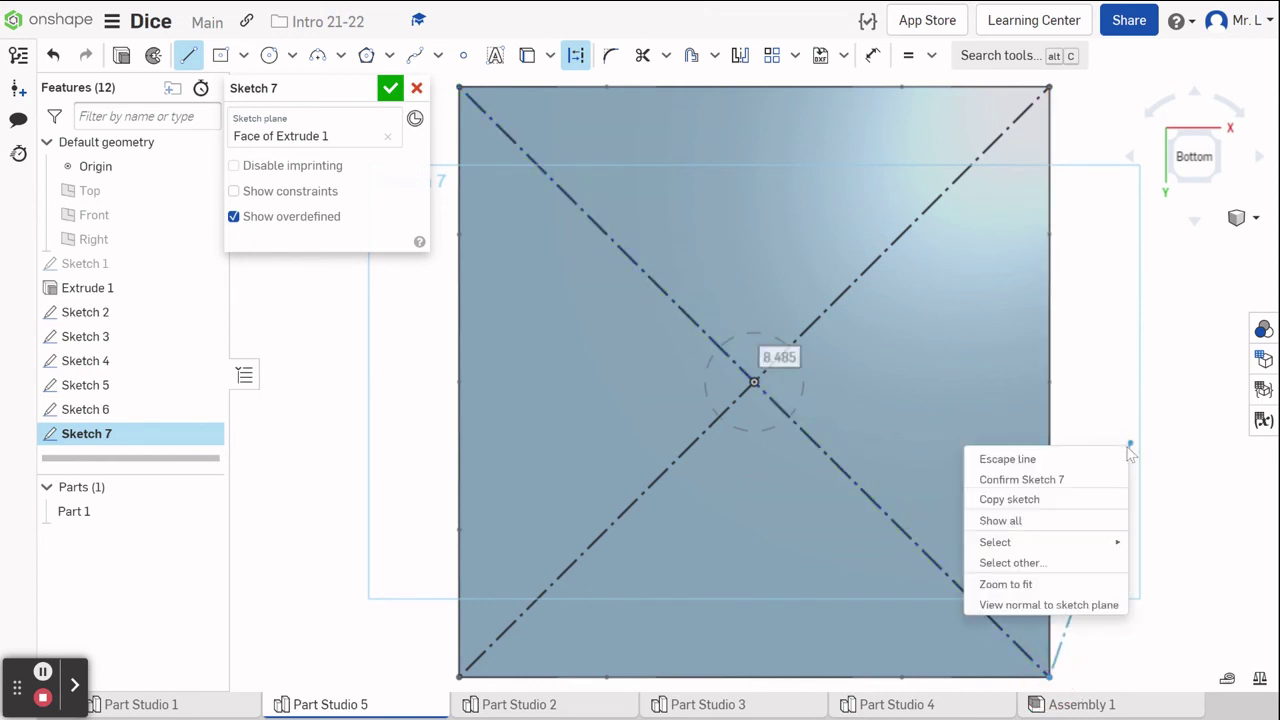
{"action": "left_click", "coordinate": [1093, 455]}
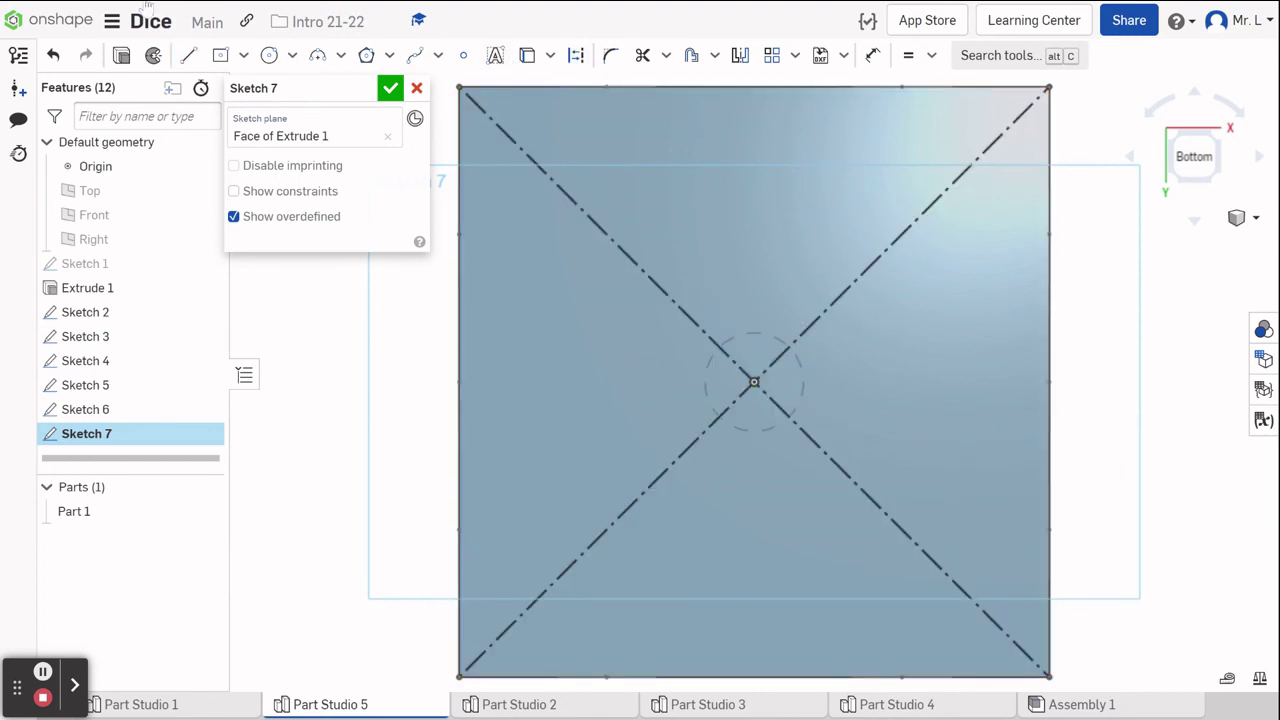
Draw three circles down the bottom face's left side: about 0.86 in and 0.8 in on the upper and lower diagonals, about 0.71 in level with the center.
{"action": "left_click", "coordinate": [188, 55]}
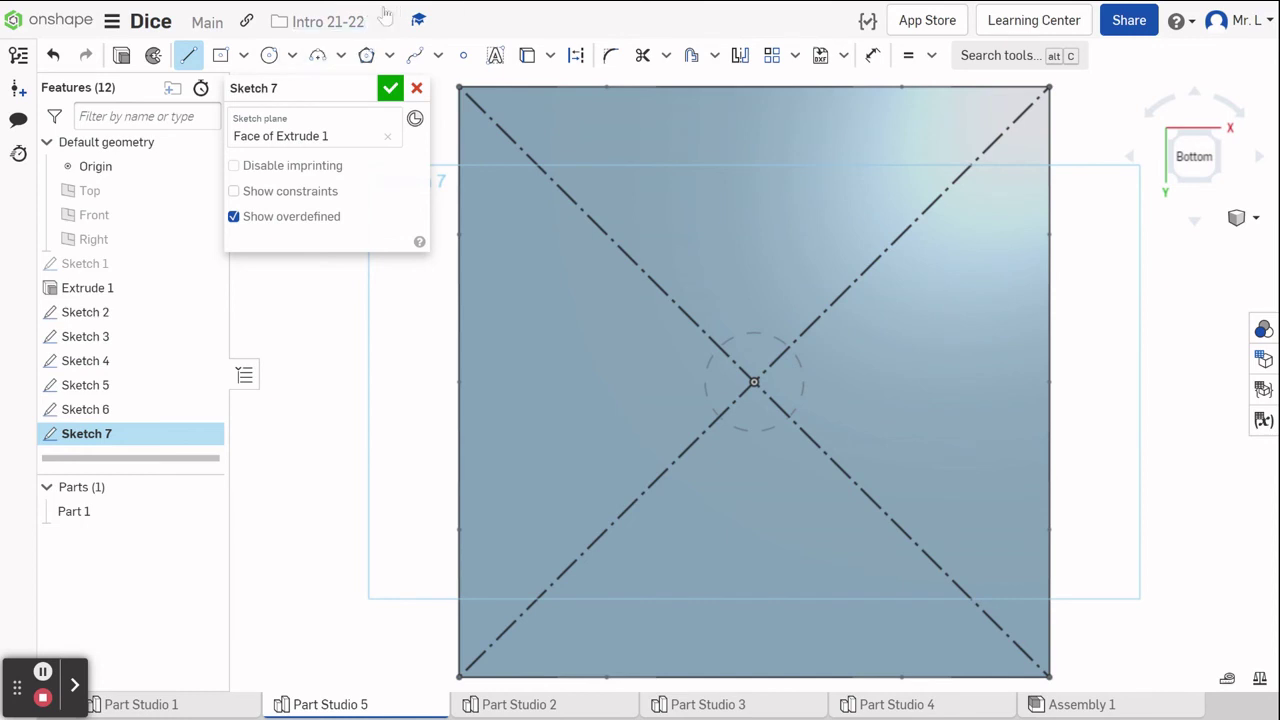
{"action": "left_click", "coordinate": [269, 55]}
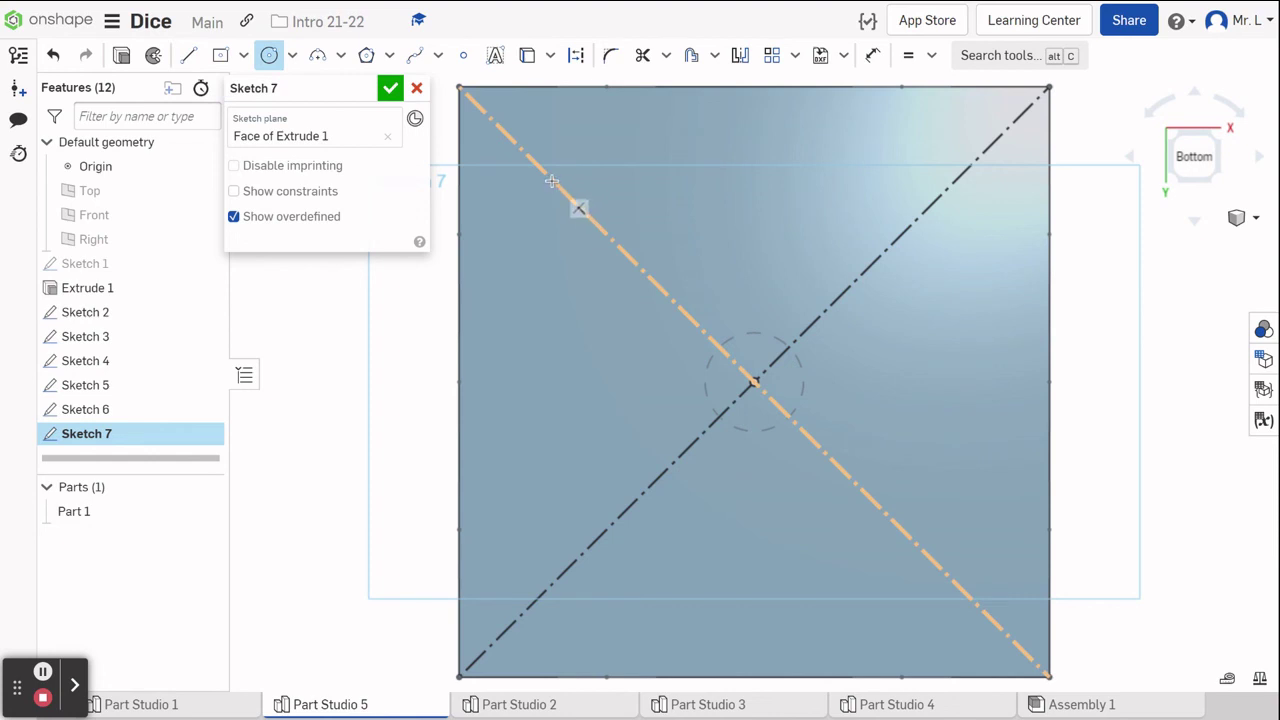
{"action": "left_click_drag", "start_coordinate": [552, 181], "coordinate": [575, 218]}
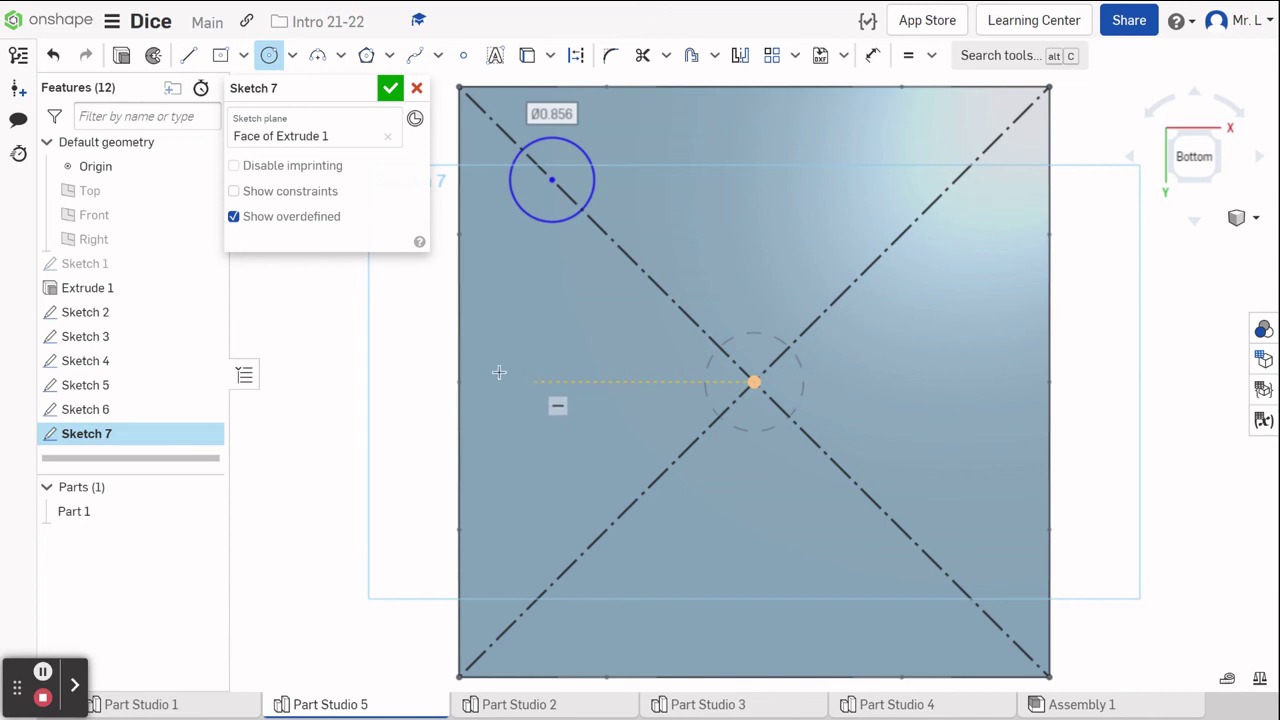
{"action": "left_click", "coordinate": [552, 380]}
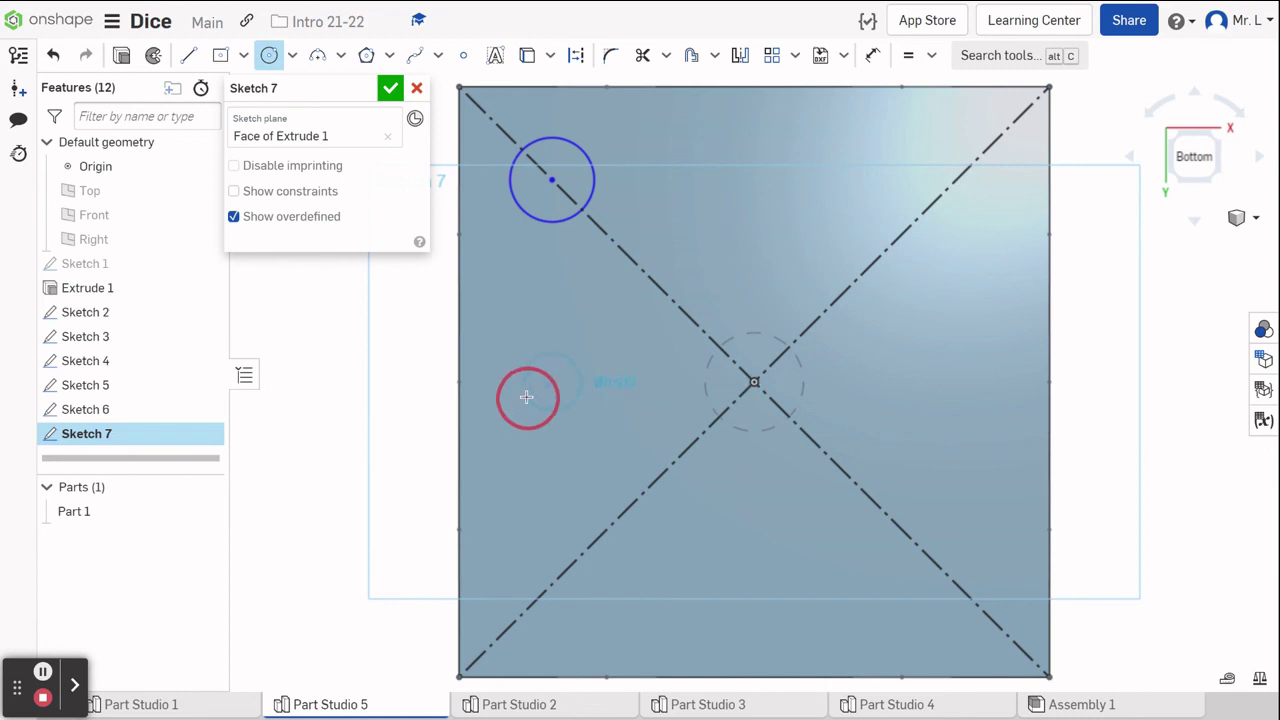
{"action": "left_click", "coordinate": [518, 396]}
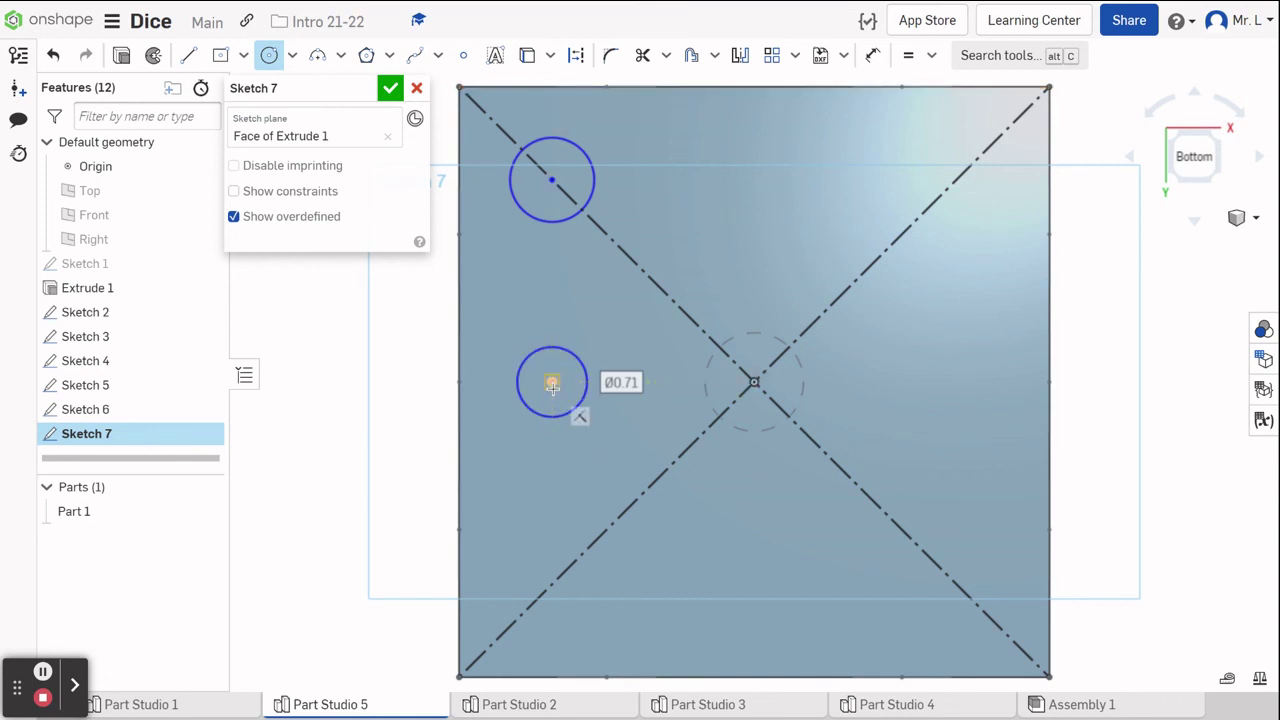
{"action": "left_click", "coordinate": [575, 604]}
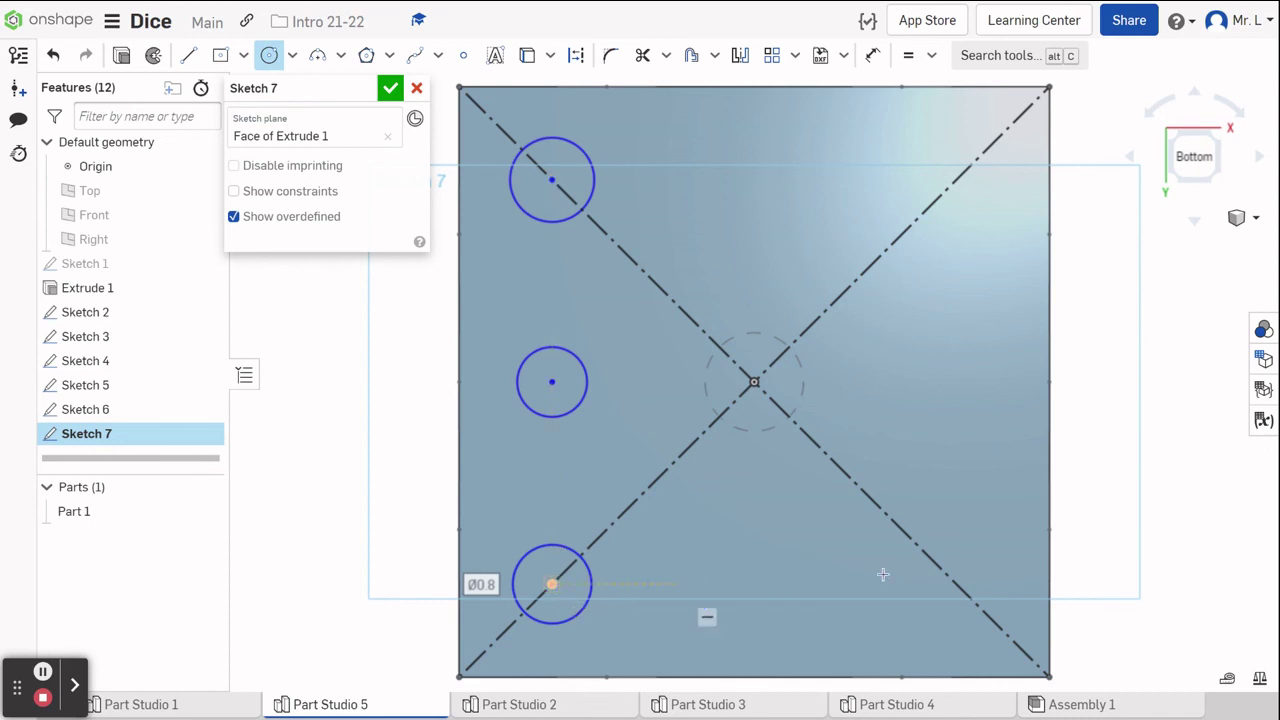
Draw three matching circles down the face's right side: about 0.79 in at the lower diagonal, 0.6 in midway, and 0.96 in at the upper diagonal.
{"action": "left_click", "coordinate": [966, 572]}
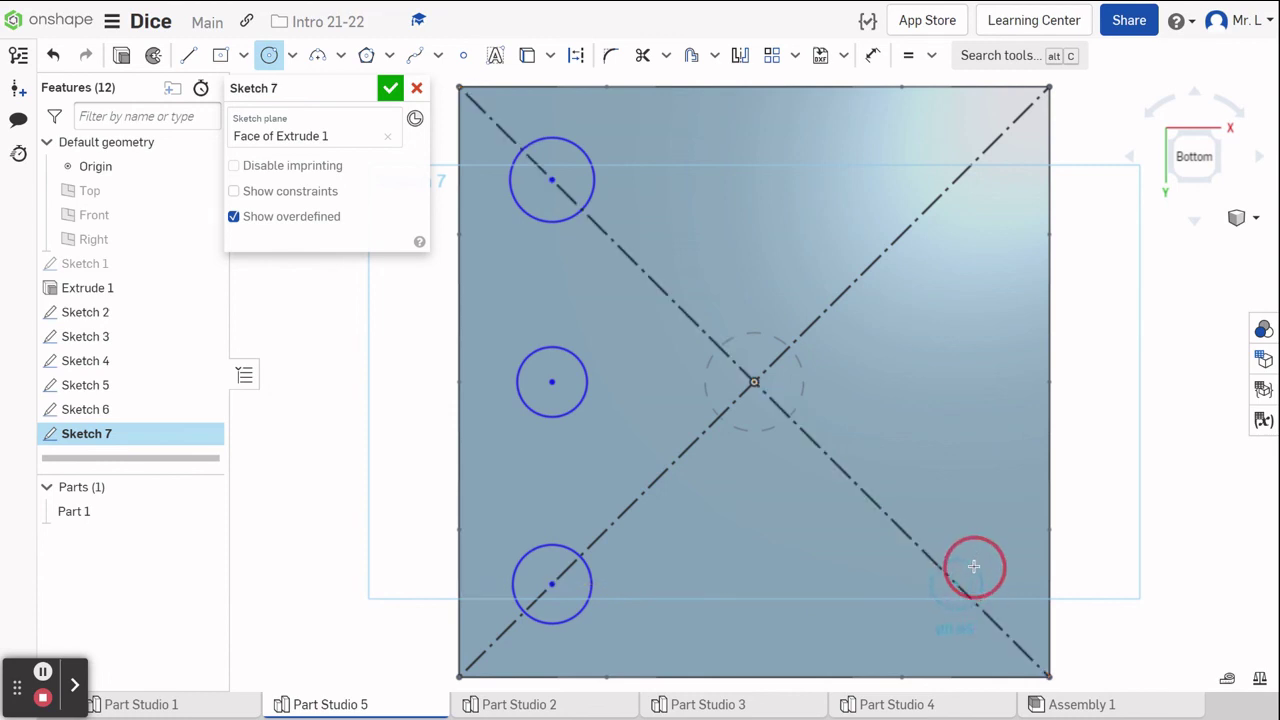
{"action": "left_click_drag", "start_coordinate": [979, 561], "coordinate": [961, 563]}
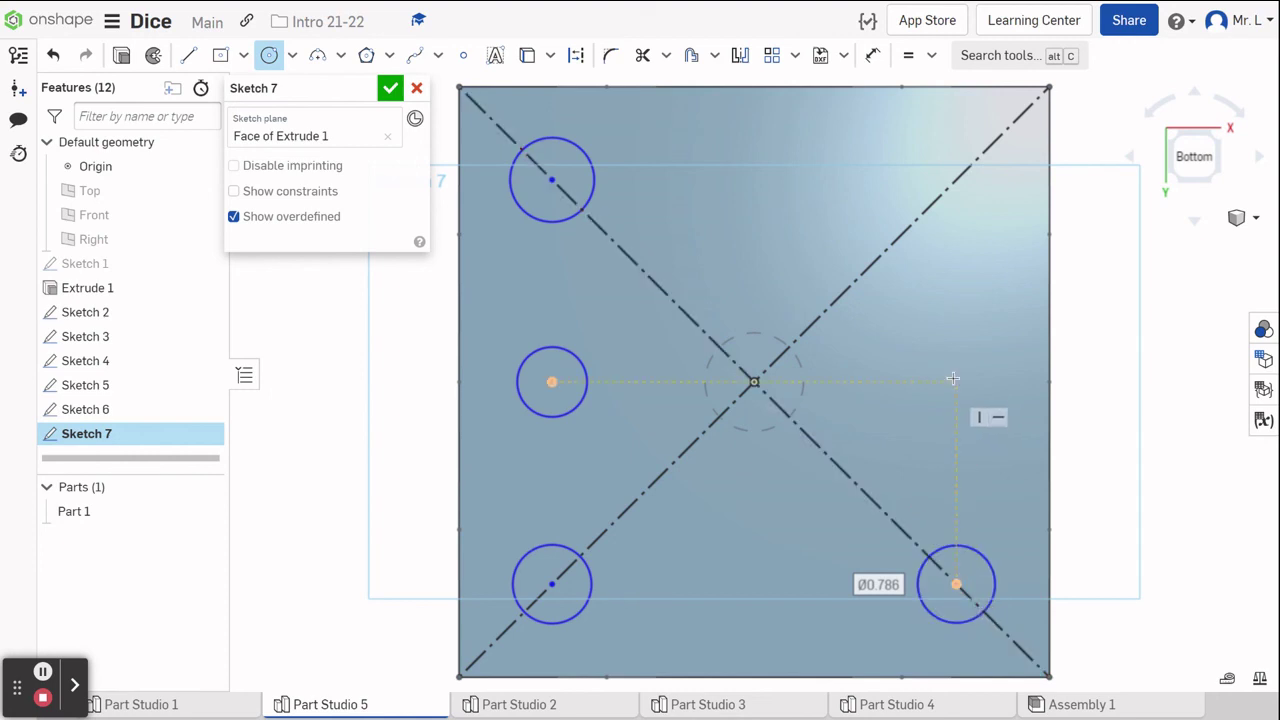
{"action": "left_click_drag", "start_coordinate": [965, 389], "coordinate": [981, 401]}
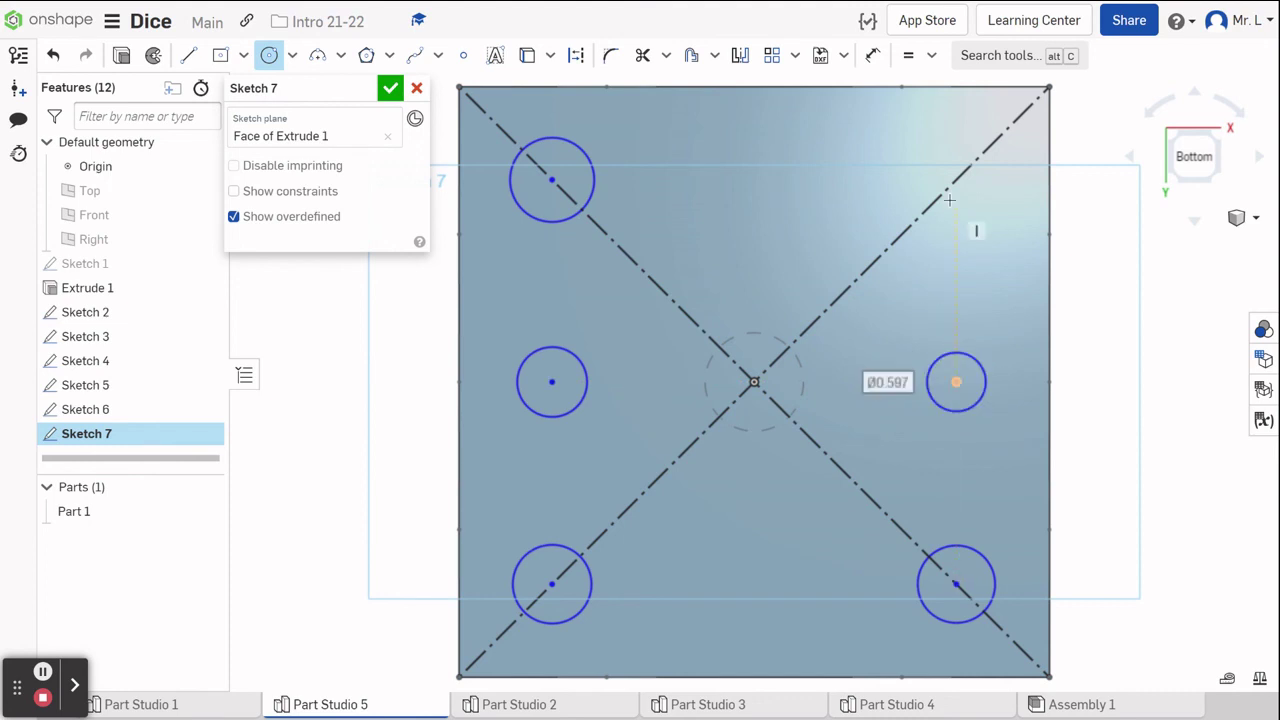
{"action": "left_click_drag", "start_coordinate": [948, 186], "coordinate": [982, 222]}
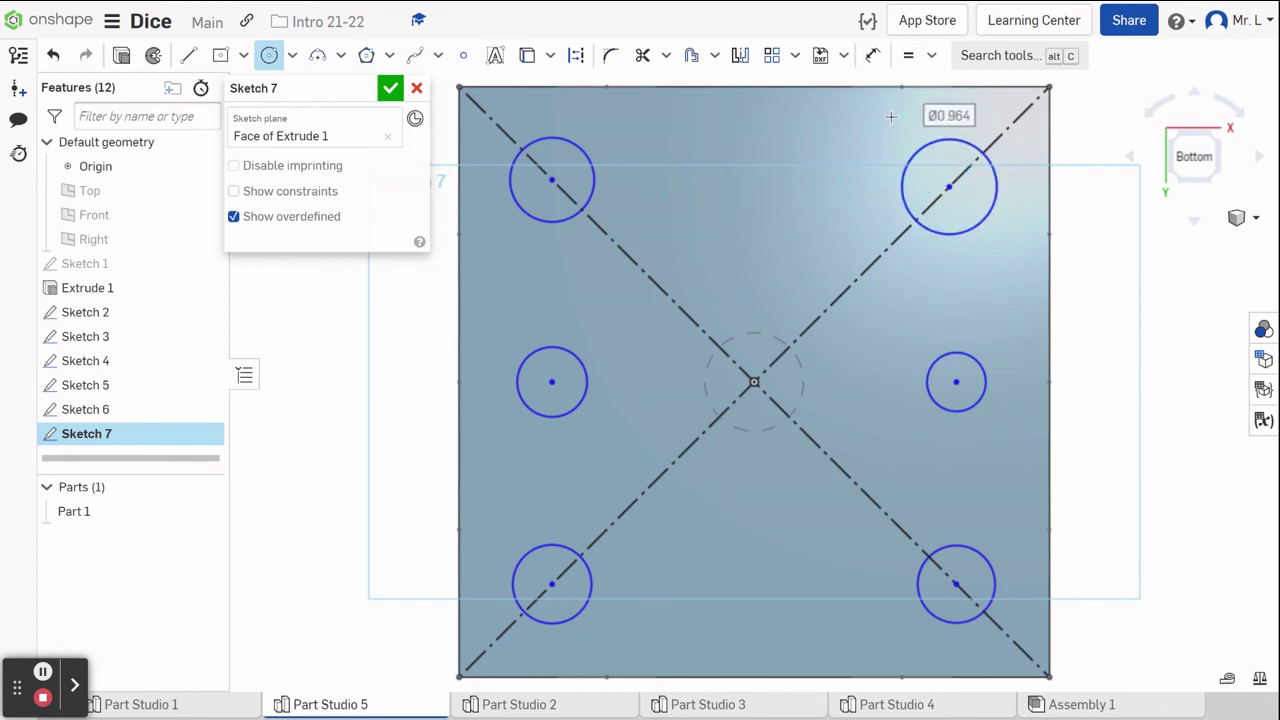
Apply Equal constraints so all six circles on the bottom face share the middle-left circle's diameter.
{"action": "key", "text": "e"}
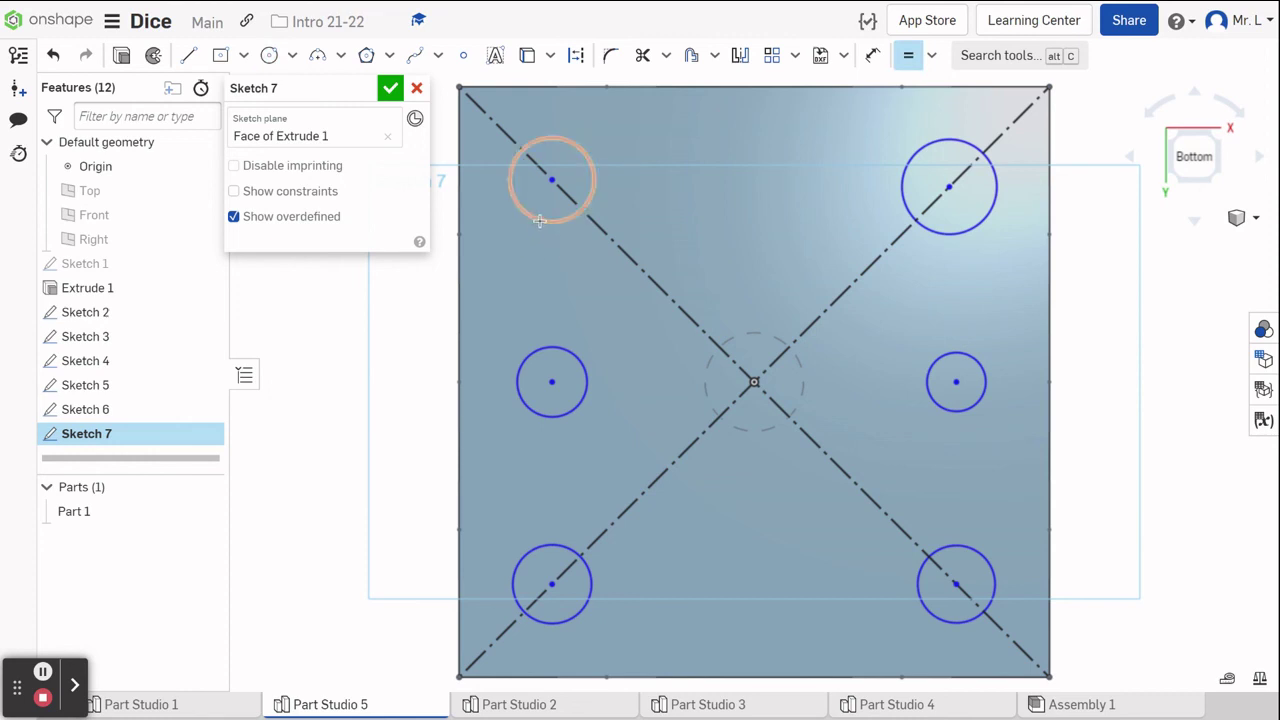
{"action": "left_click", "coordinate": [536, 236]}
{"action": "left_click", "coordinate": [521, 360]}
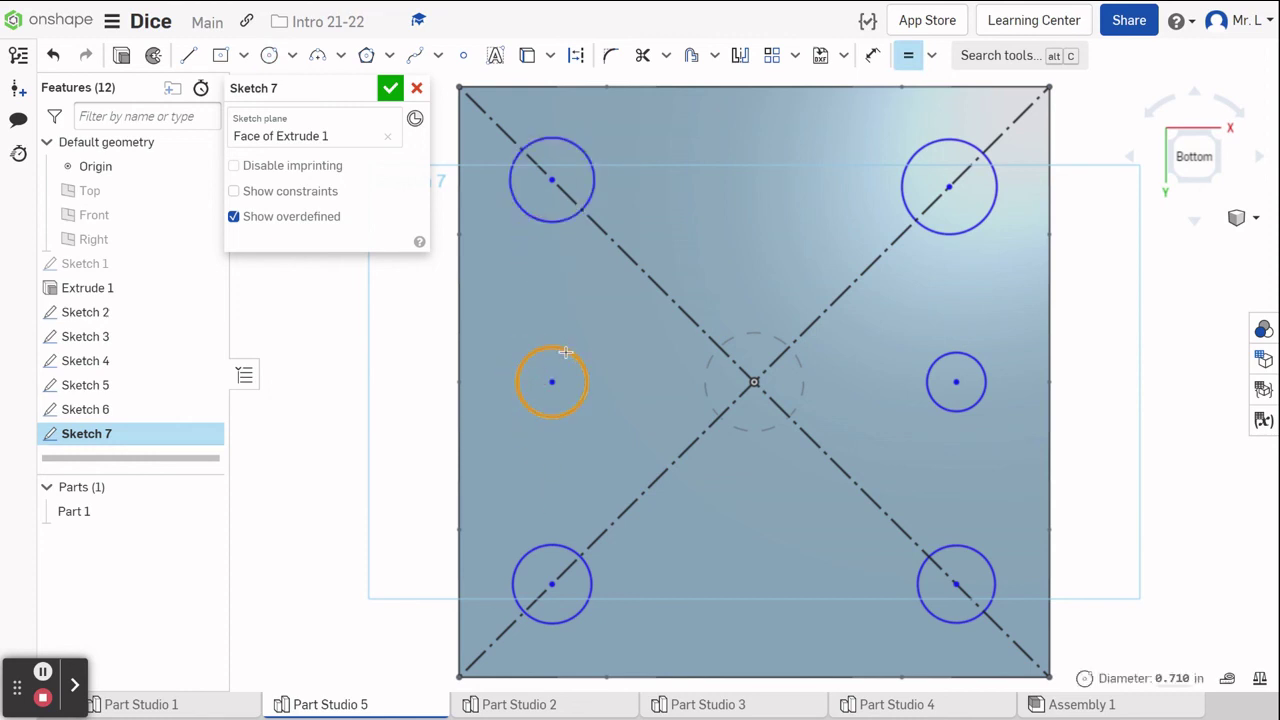
{"action": "left_click", "coordinate": [562, 216]}
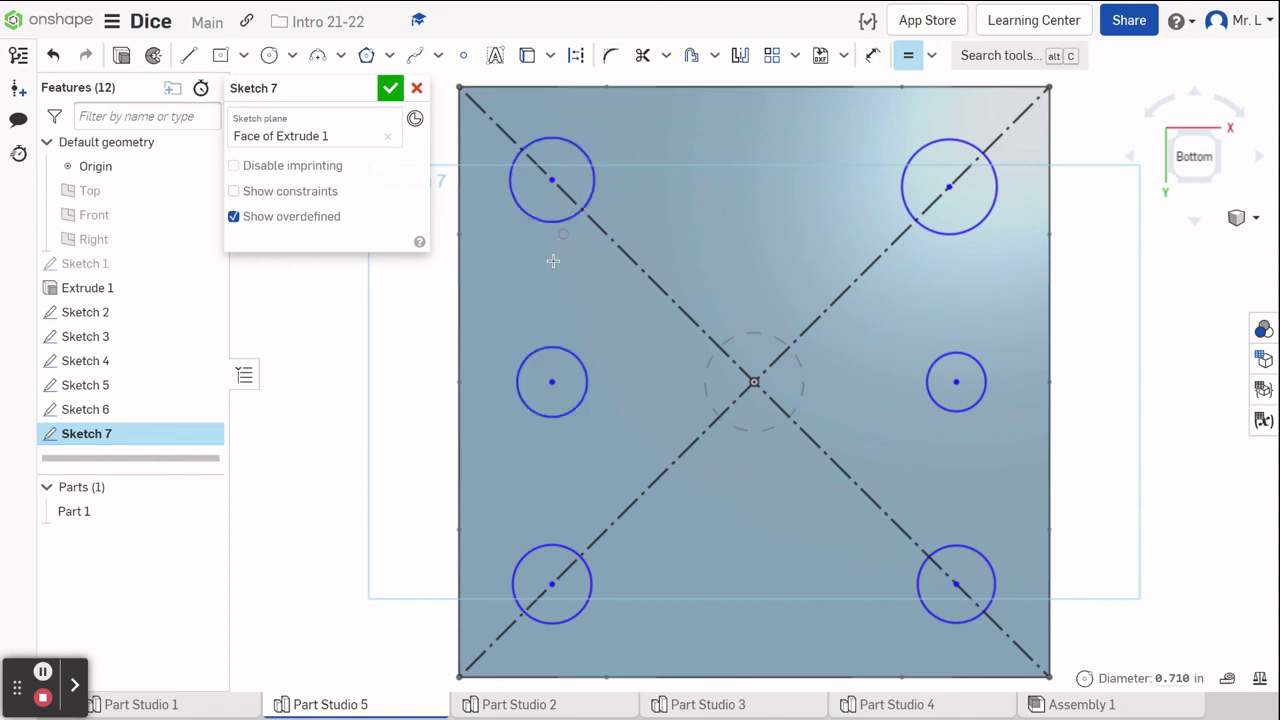
{"action": "left_click", "coordinate": [560, 418]}
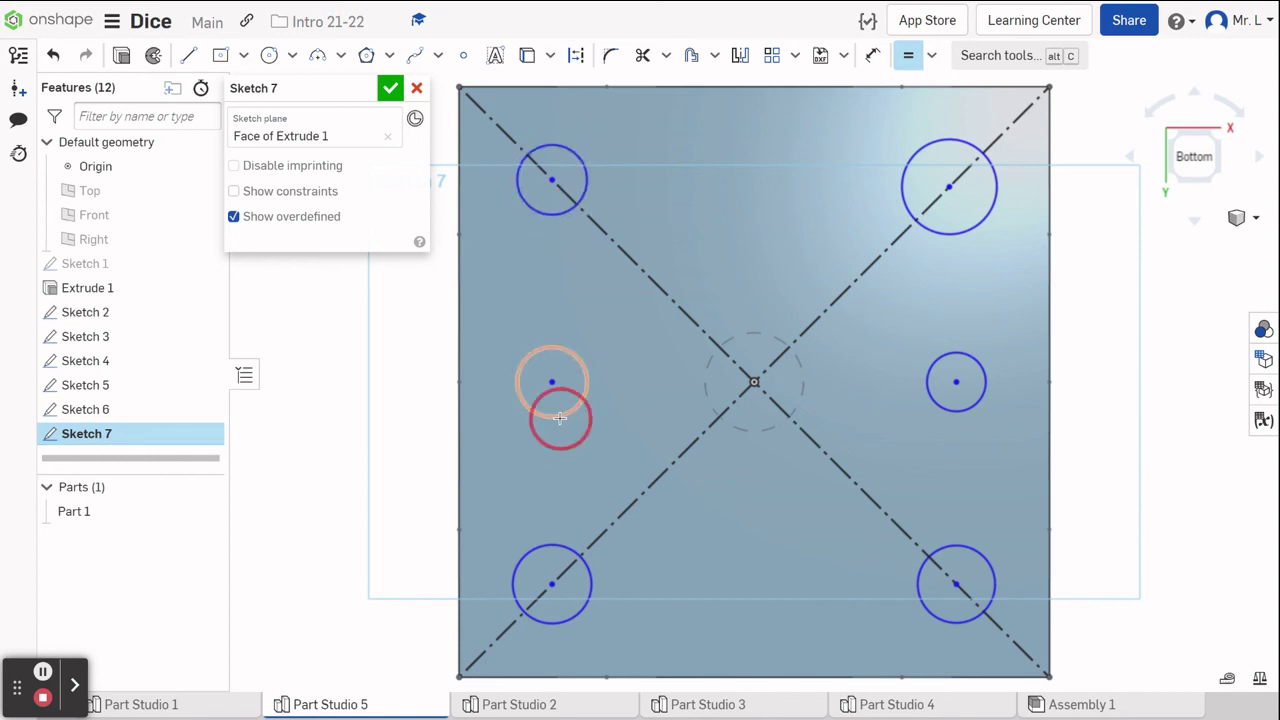
{"action": "left_click", "coordinate": [561, 540]}
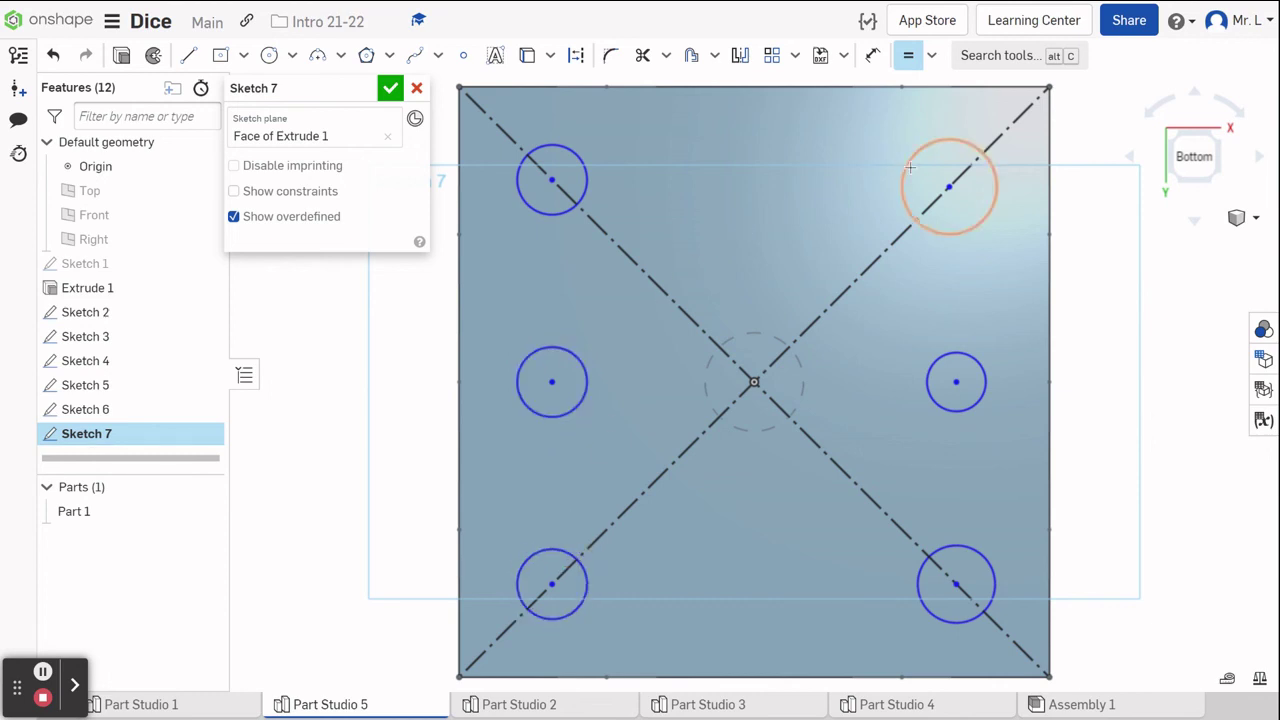
{"action": "left_click", "coordinate": [538, 548]}
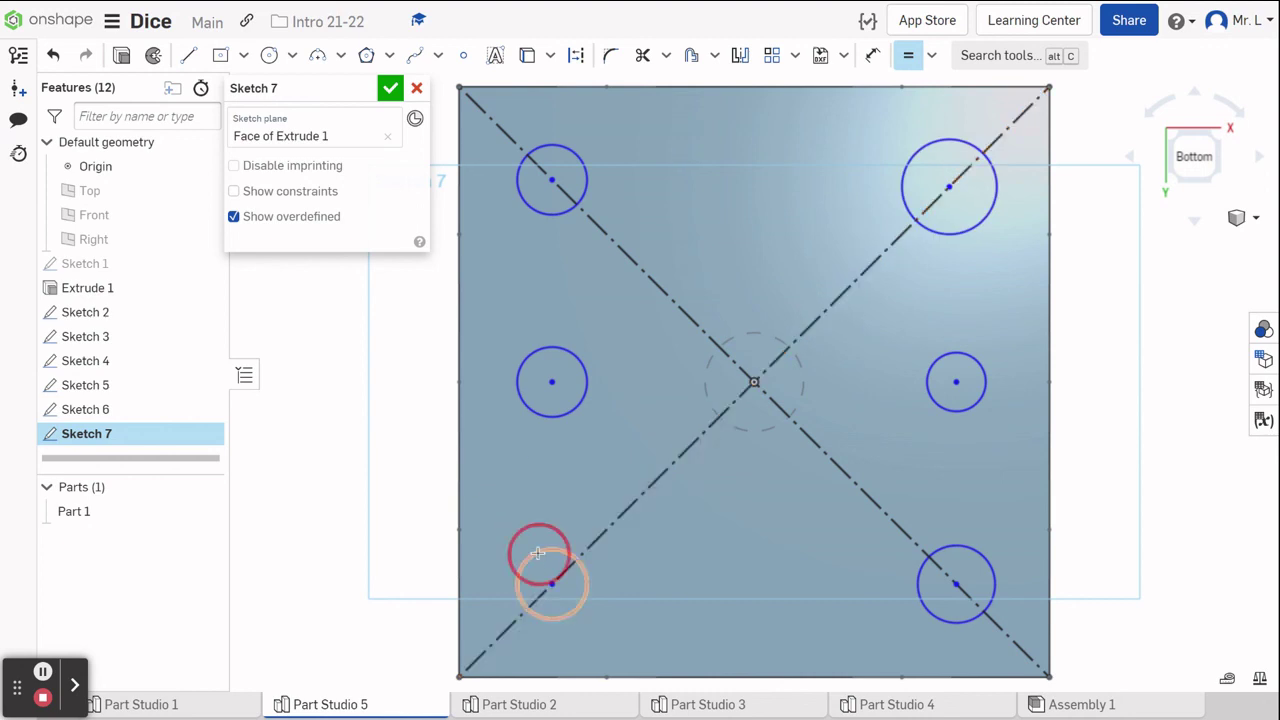
{"action": "left_click", "coordinate": [903, 193]}
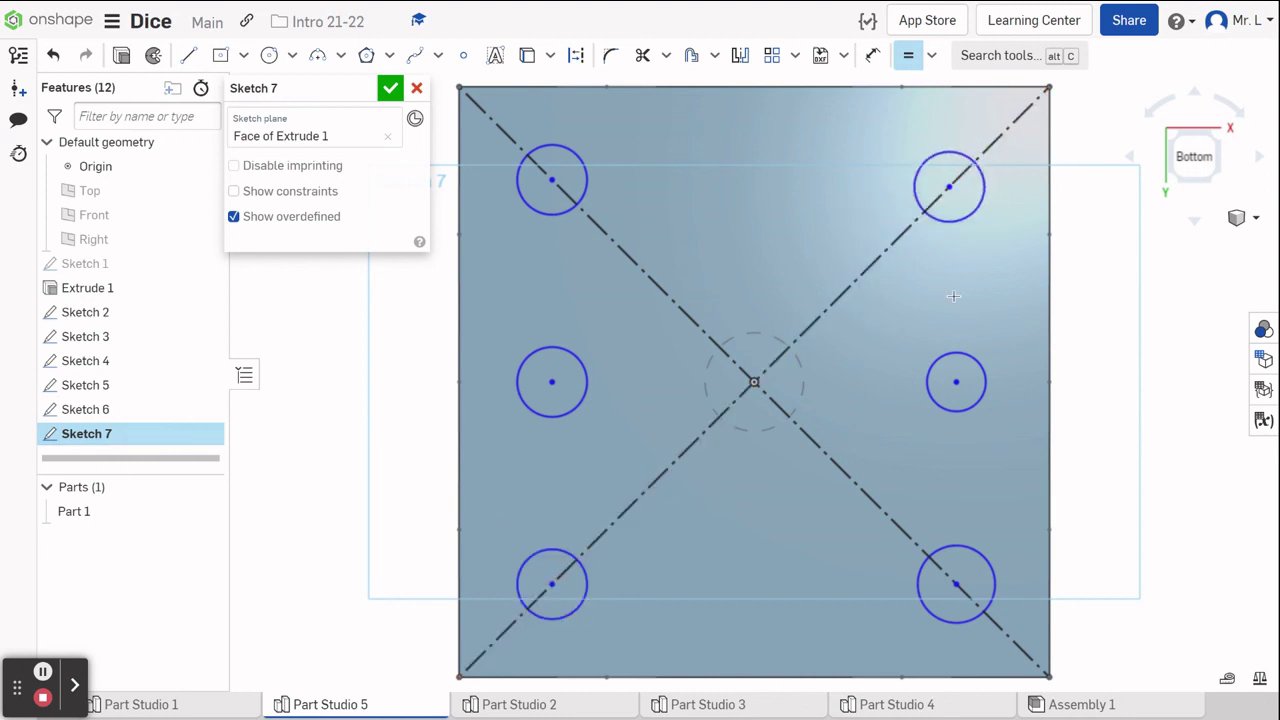
{"action": "left_click", "coordinate": [959, 219]}
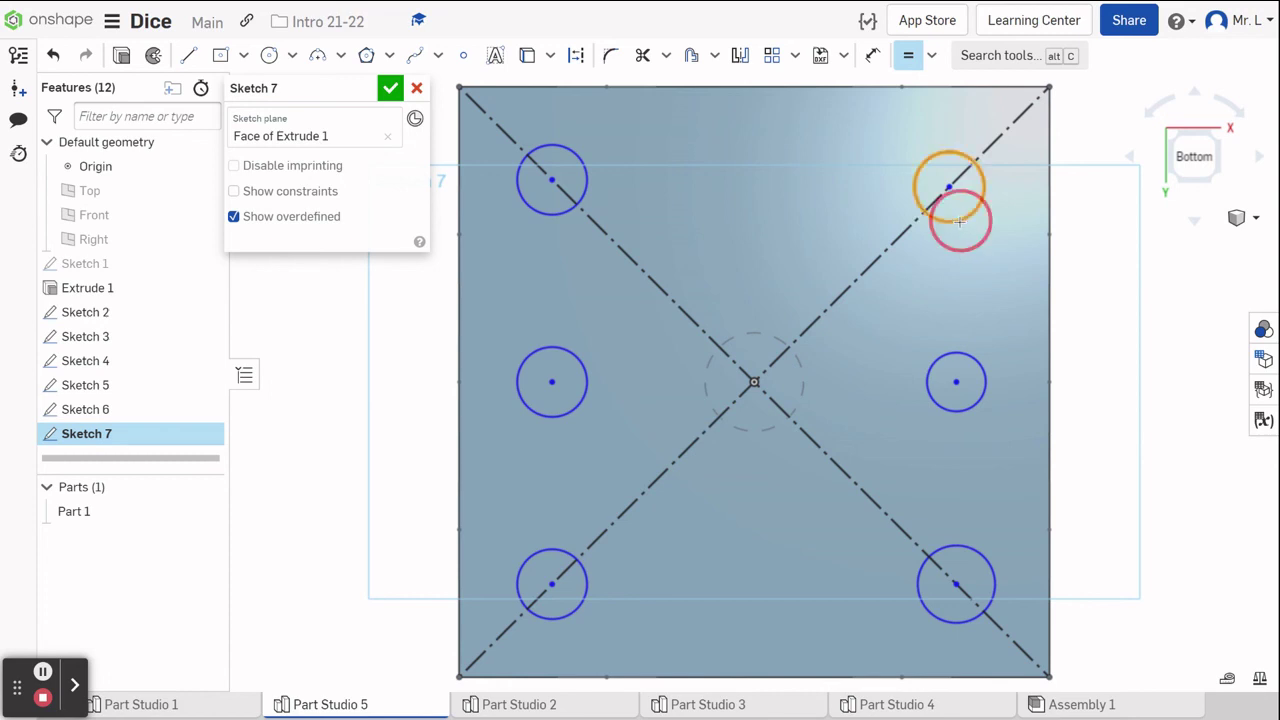
{"action": "left_click", "coordinate": [940, 360]}
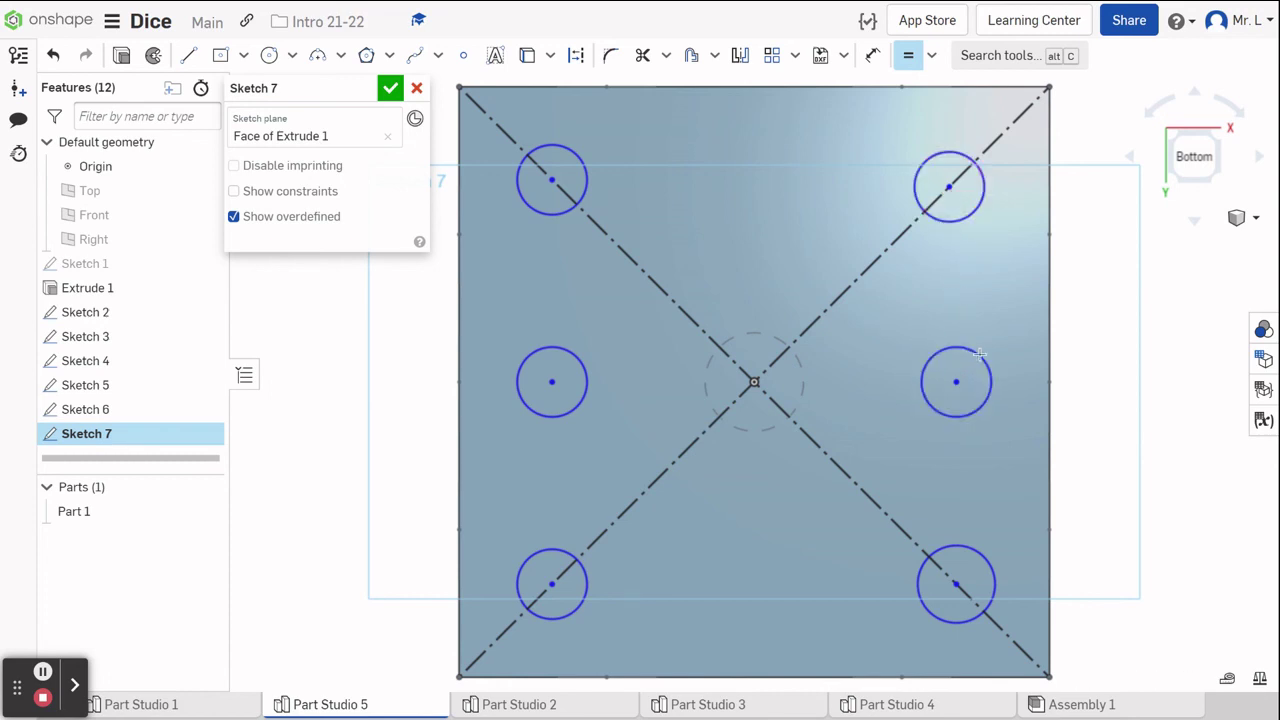
{"action": "left_click", "coordinate": [979, 354]}
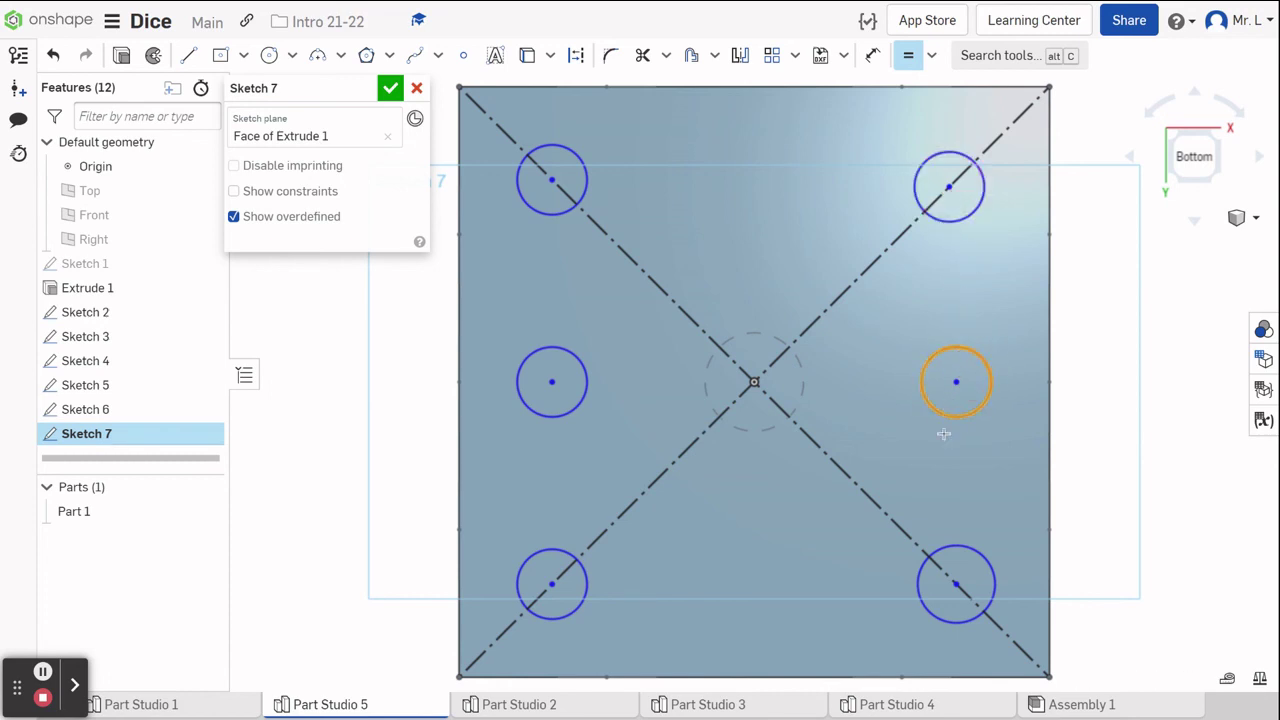
{"action": "left_click", "coordinate": [967, 552]}
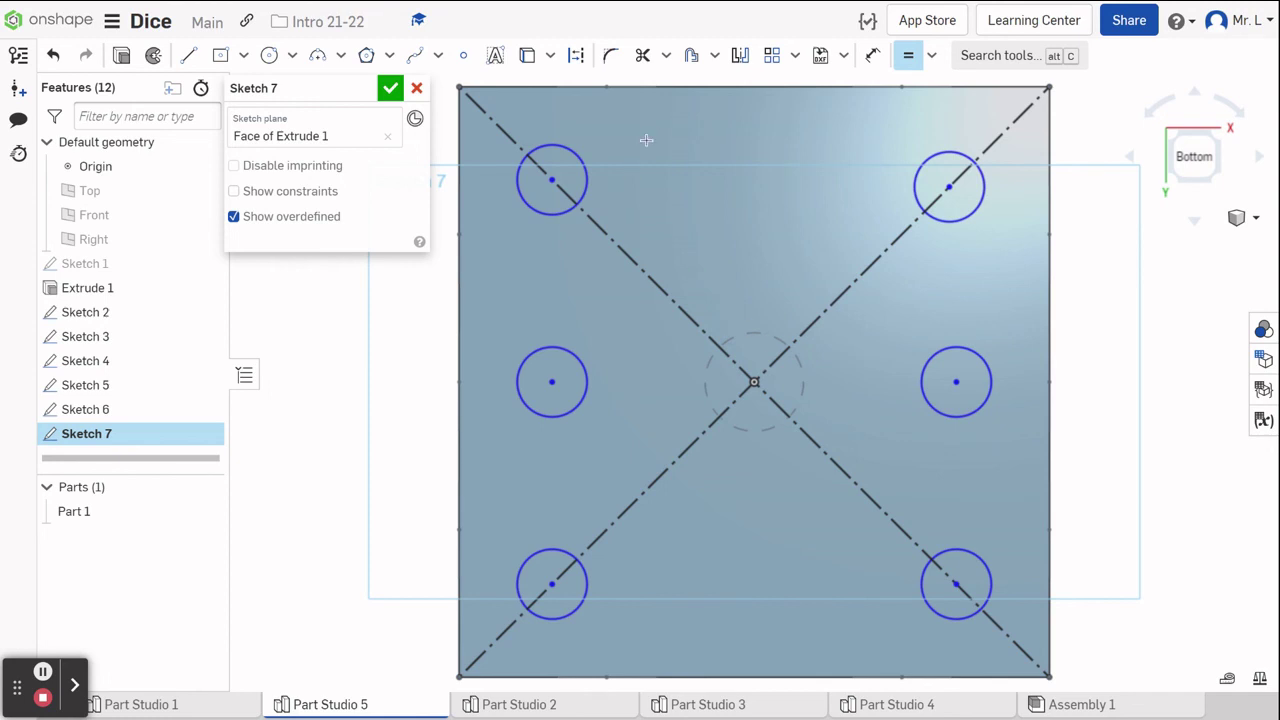
Dimension the upper-left circle on the bottom face with a diameter of 1 in.
{"action": "key", "text": "d"}
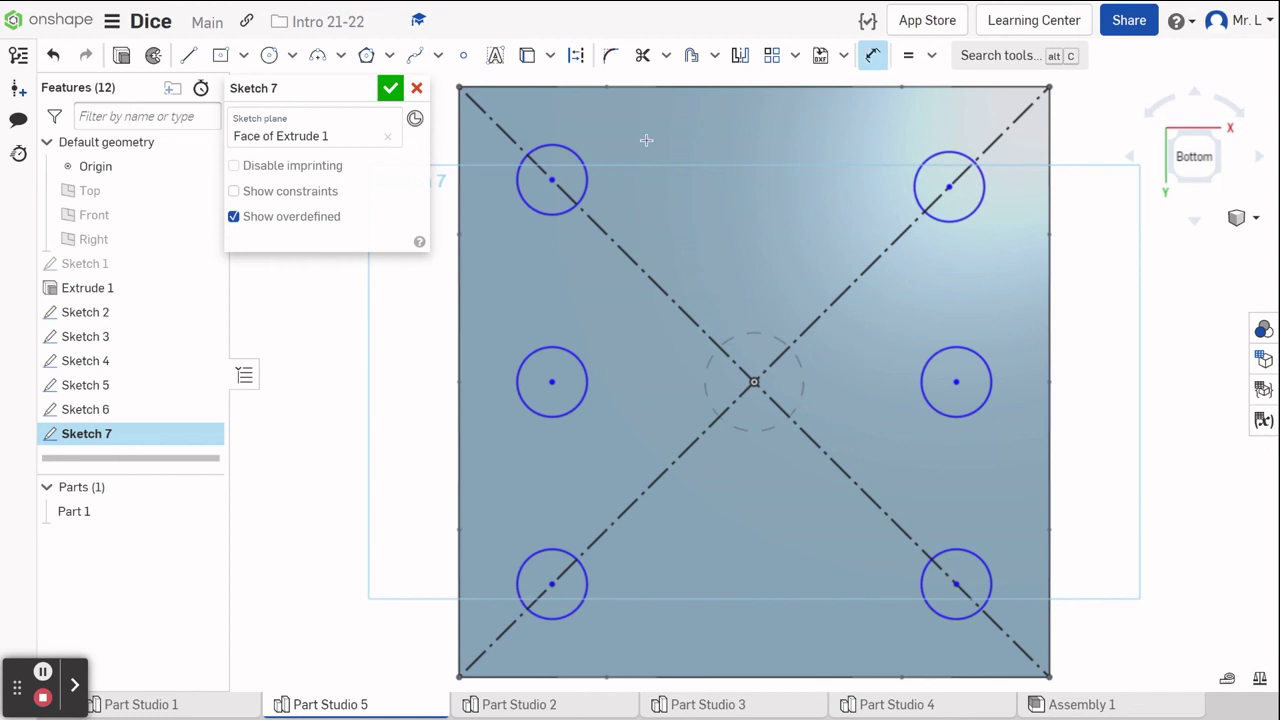
{"action": "left_click", "coordinate": [588, 178]}
{"action": "left_click", "coordinate": [676, 154]}
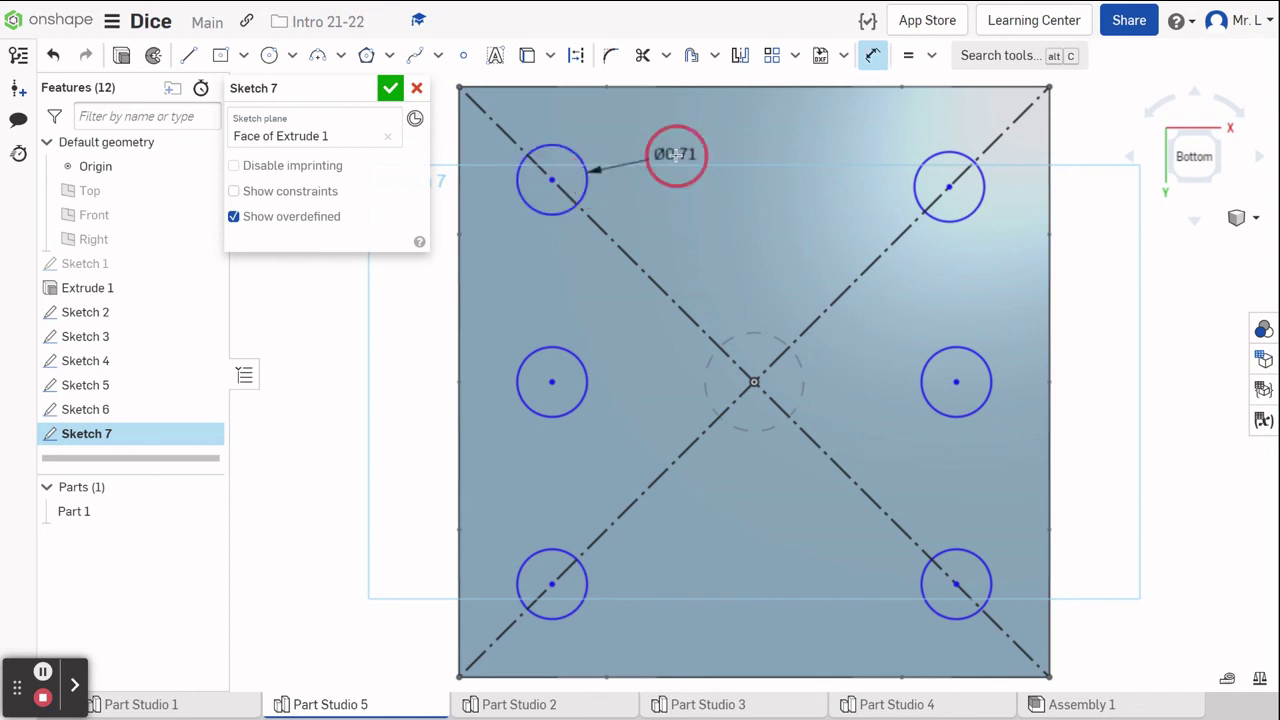
{"action": "type", "text": "0"}
{"action": "key", "text": "Return"}
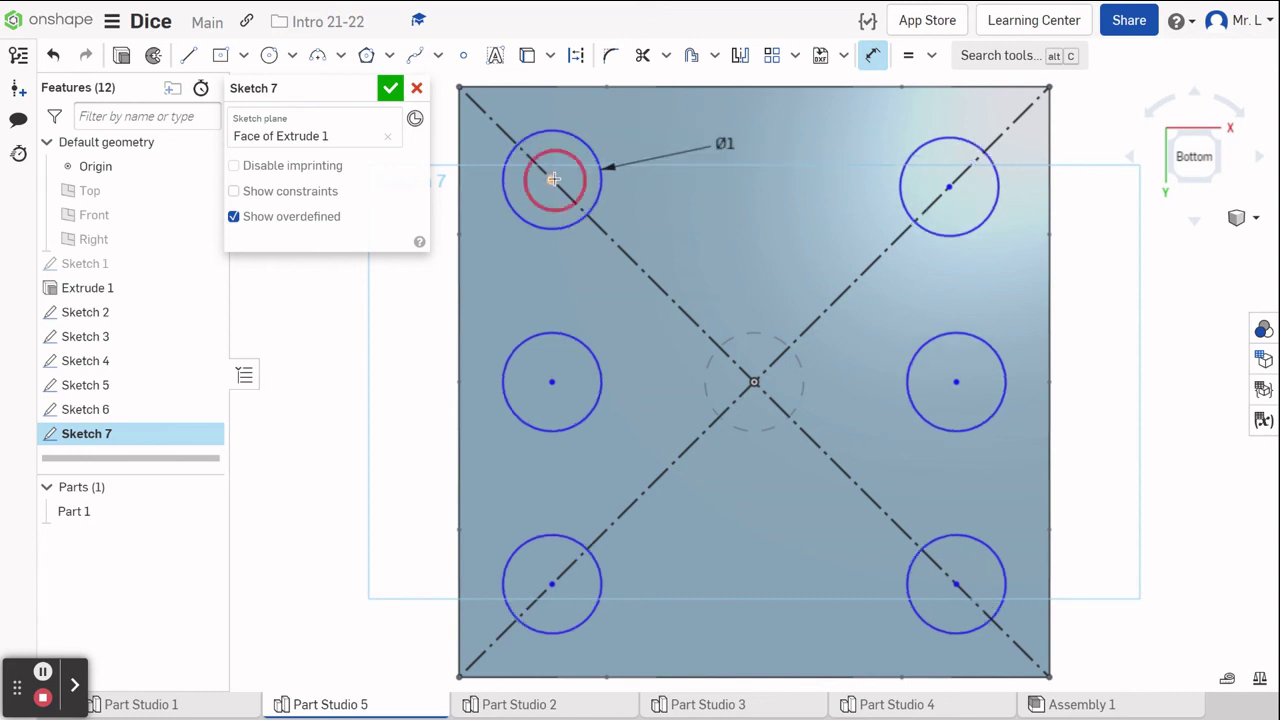
Dimension the upper-left circle's center 1.5 in horizontally from the face's left edge.
{"action": "left_click", "coordinate": [459, 185]}
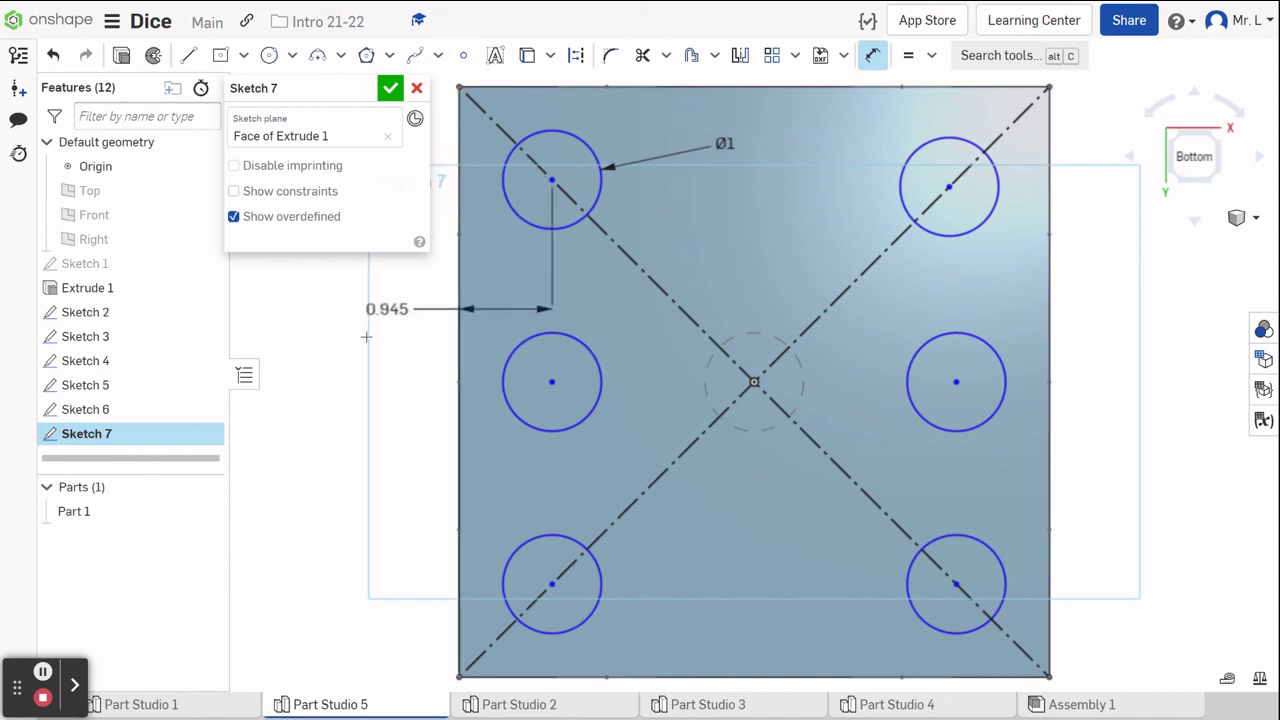
{"action": "left_click", "coordinate": [323, 305]}
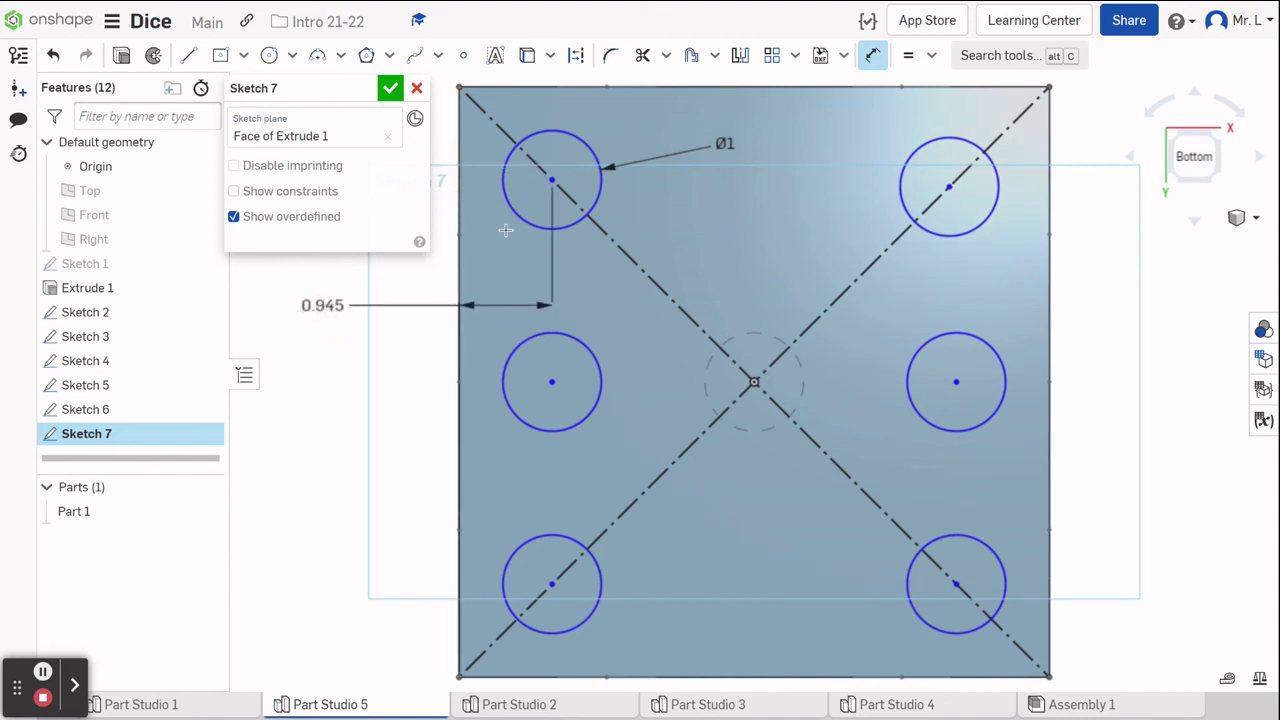
{"action": "type", "text": "1.5"}
{"action": "key", "text": "Return"}
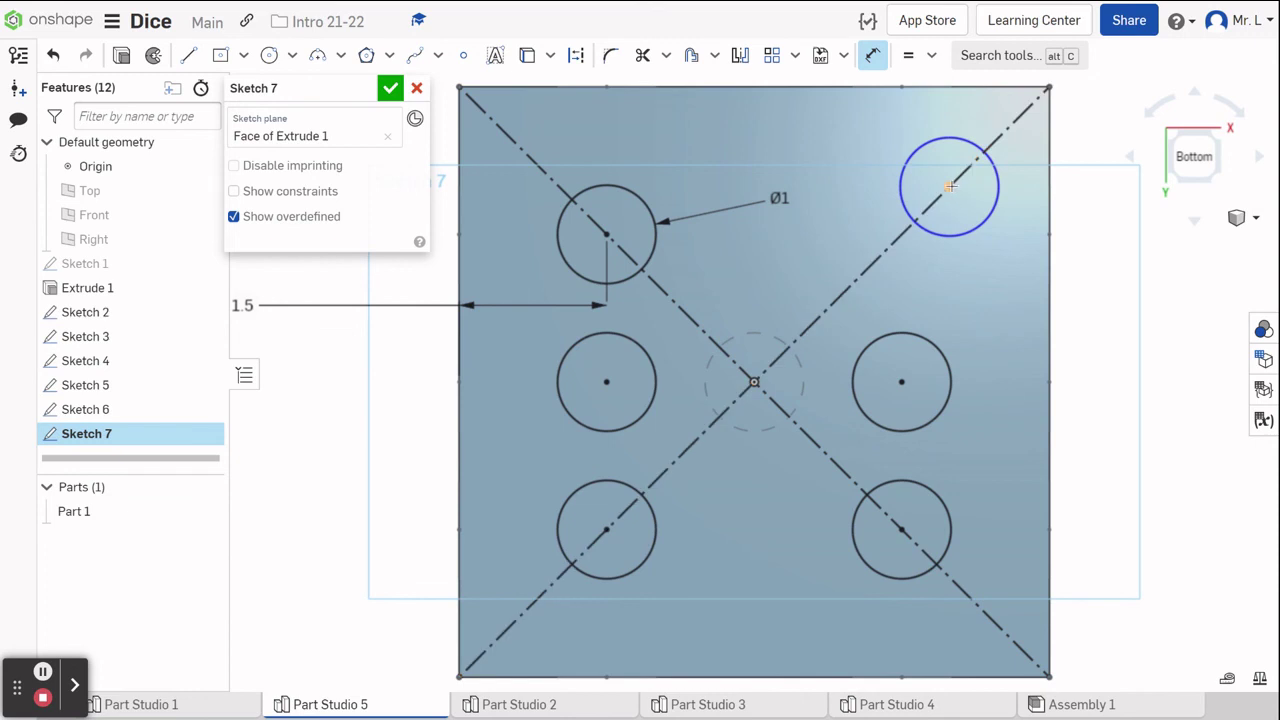
Dimension the upper-right circle's center 1.5 in horizontally from the face's right edge.
{"action": "left_click", "coordinate": [1050, 187]}
{"action": "left_click", "coordinate": [1118, 261]}
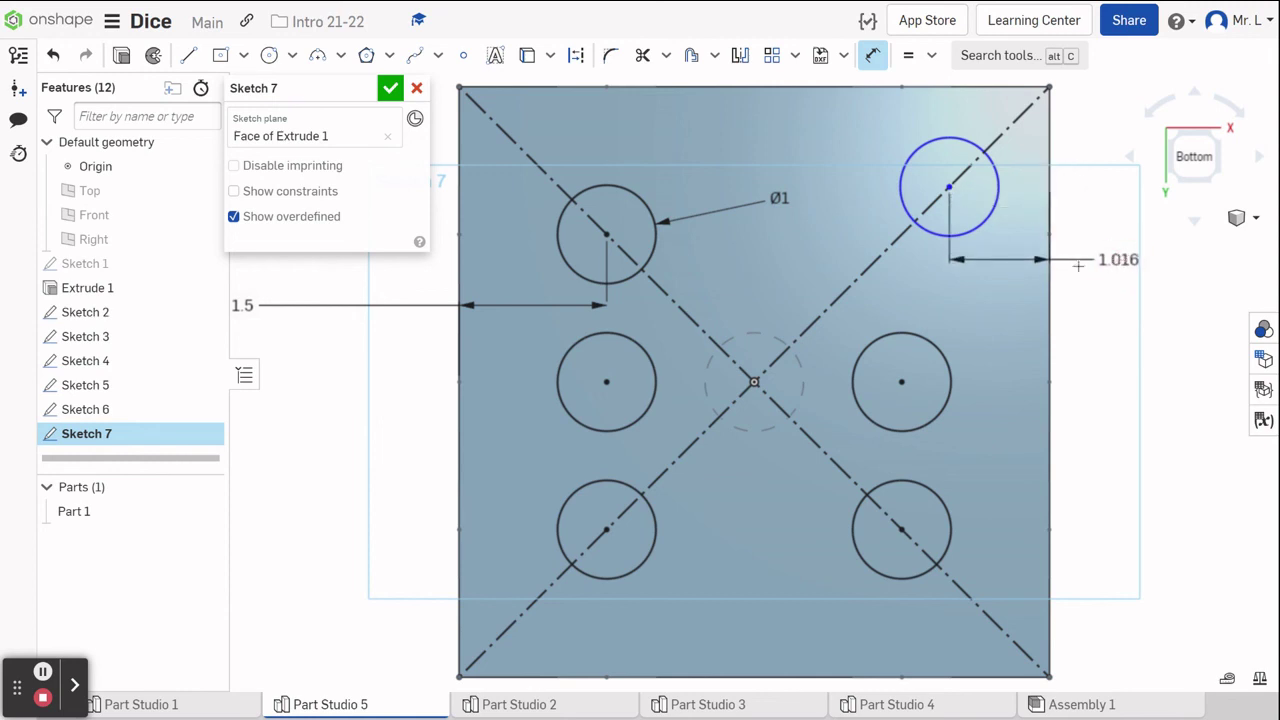
{"action": "type", "text": "1.5"}
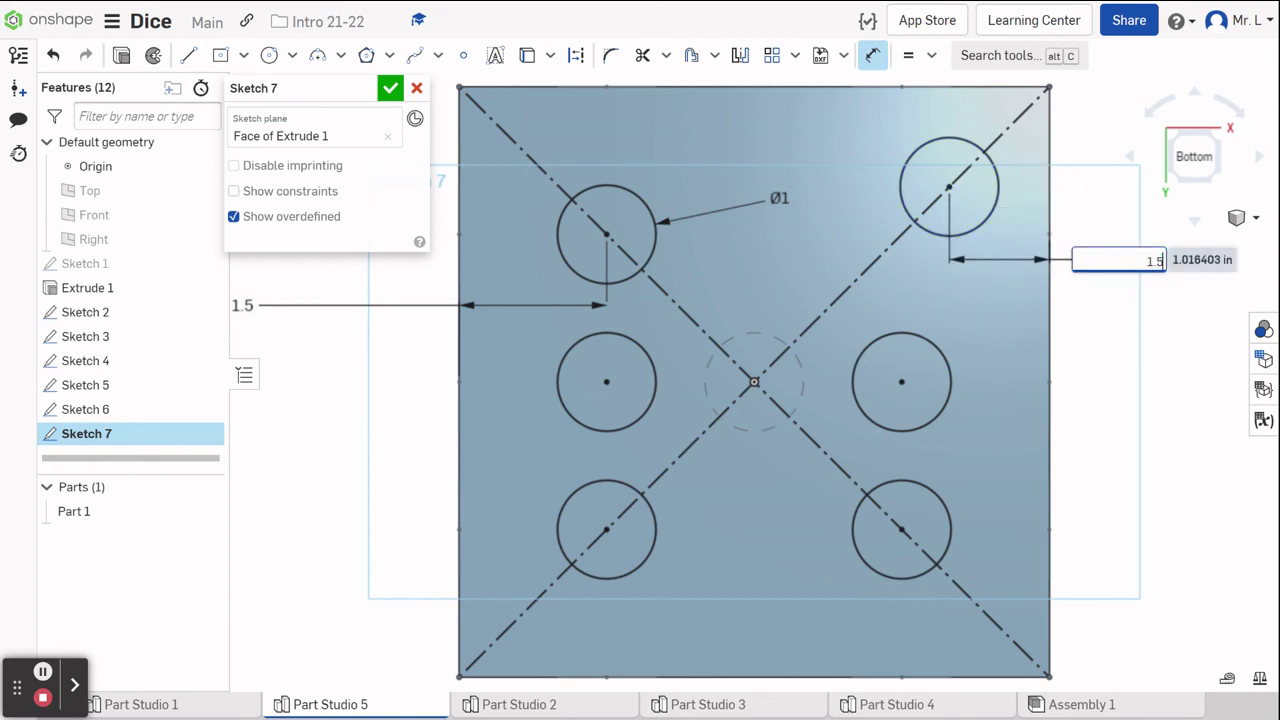
{"action": "key", "text": "Return"}
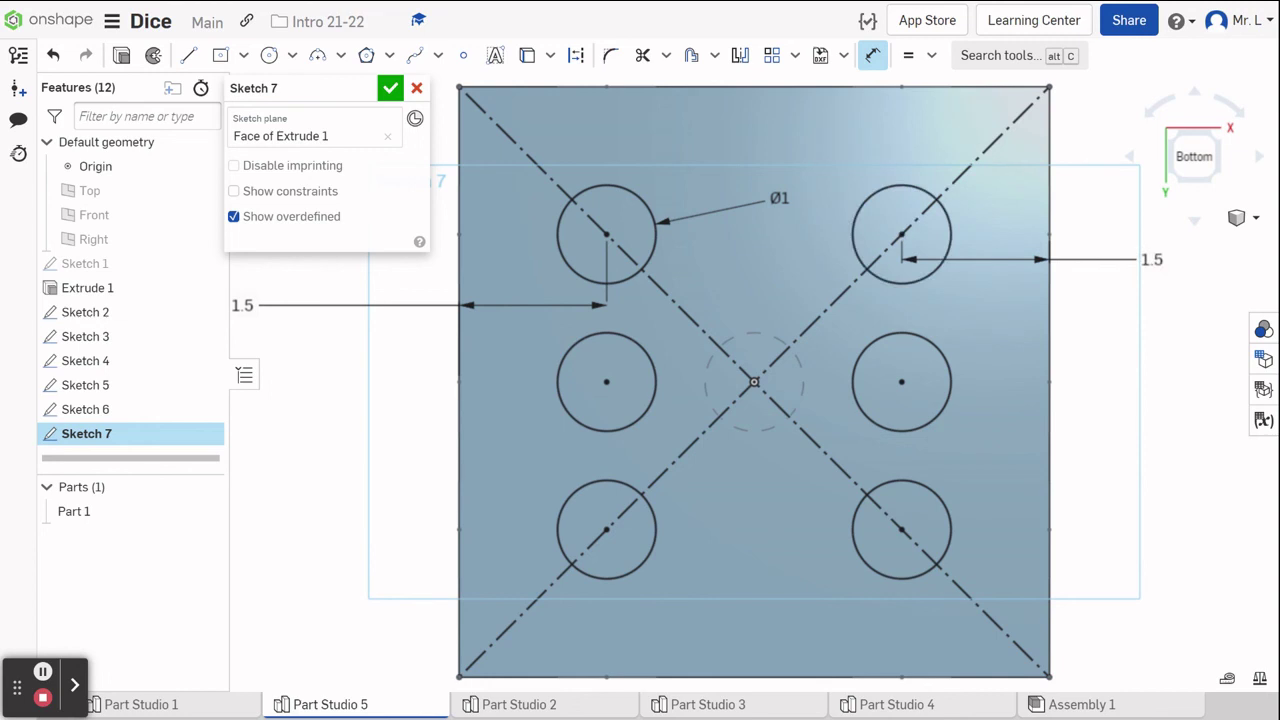